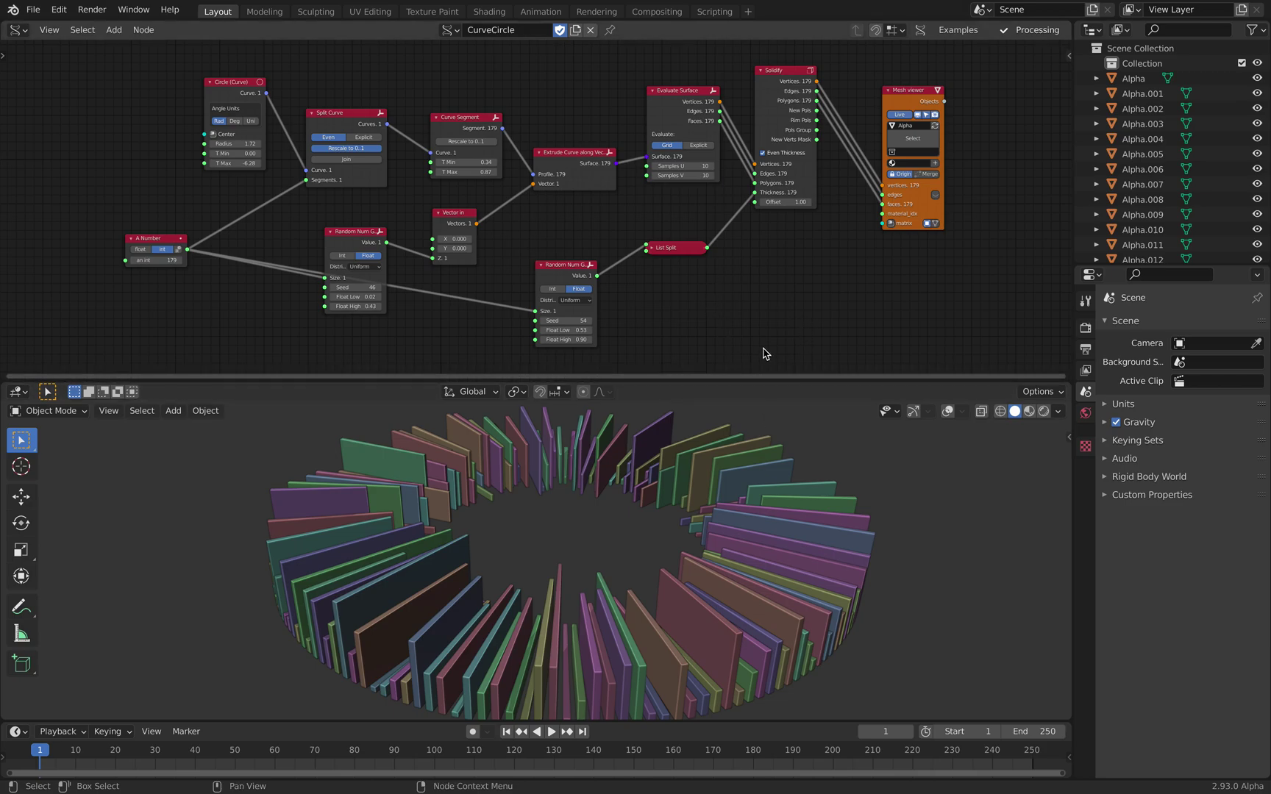
Step: Examine the ring of blocks and the node tree that builds it, from Circle (Curve) through Solidify
middle_click_drag(764, 351, 768, 344)
middle_click_drag(775, 531, 758, 518)
middle_click_drag(548, 195, 459, 180)
scroll(248, 123, "up", 3)
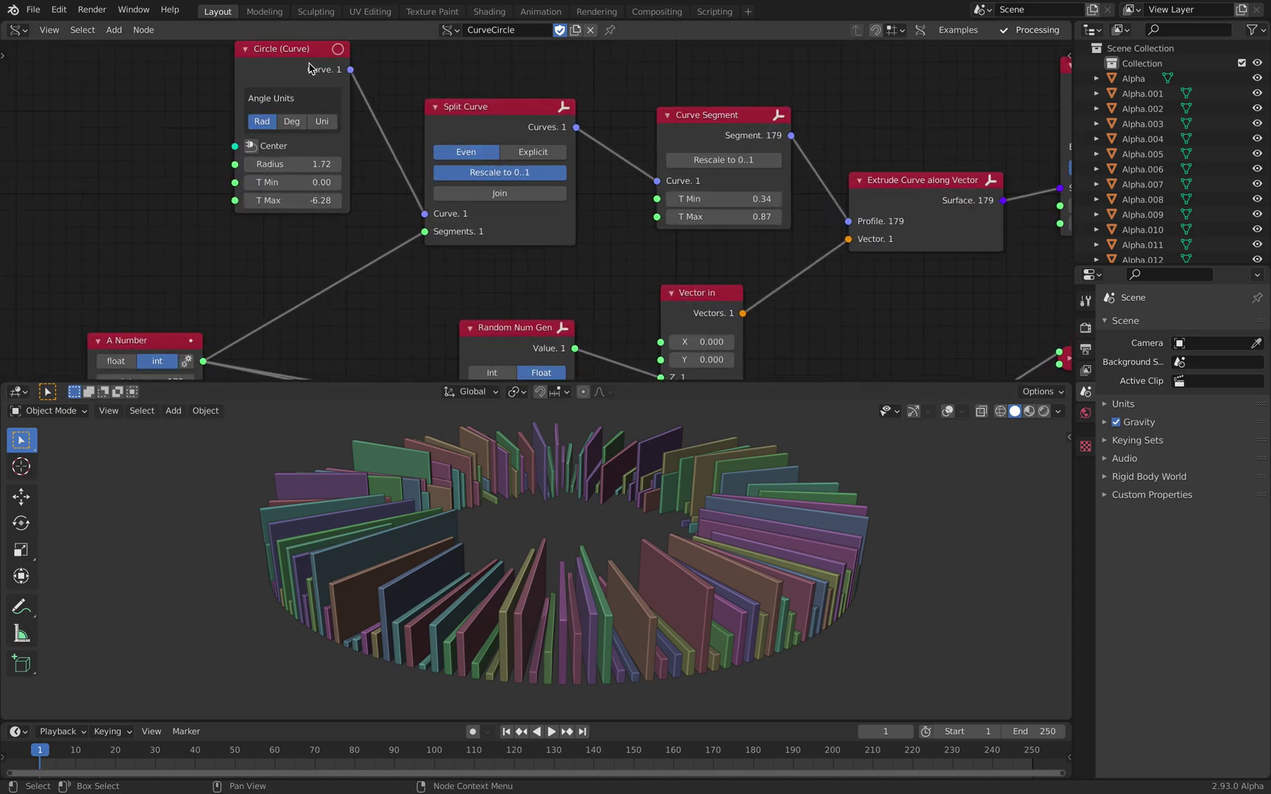
left_click_drag(292, 62, 263, 58)
scroll(404, 86, "down", 3)
middle_click_drag(426, 107, 356, 108)
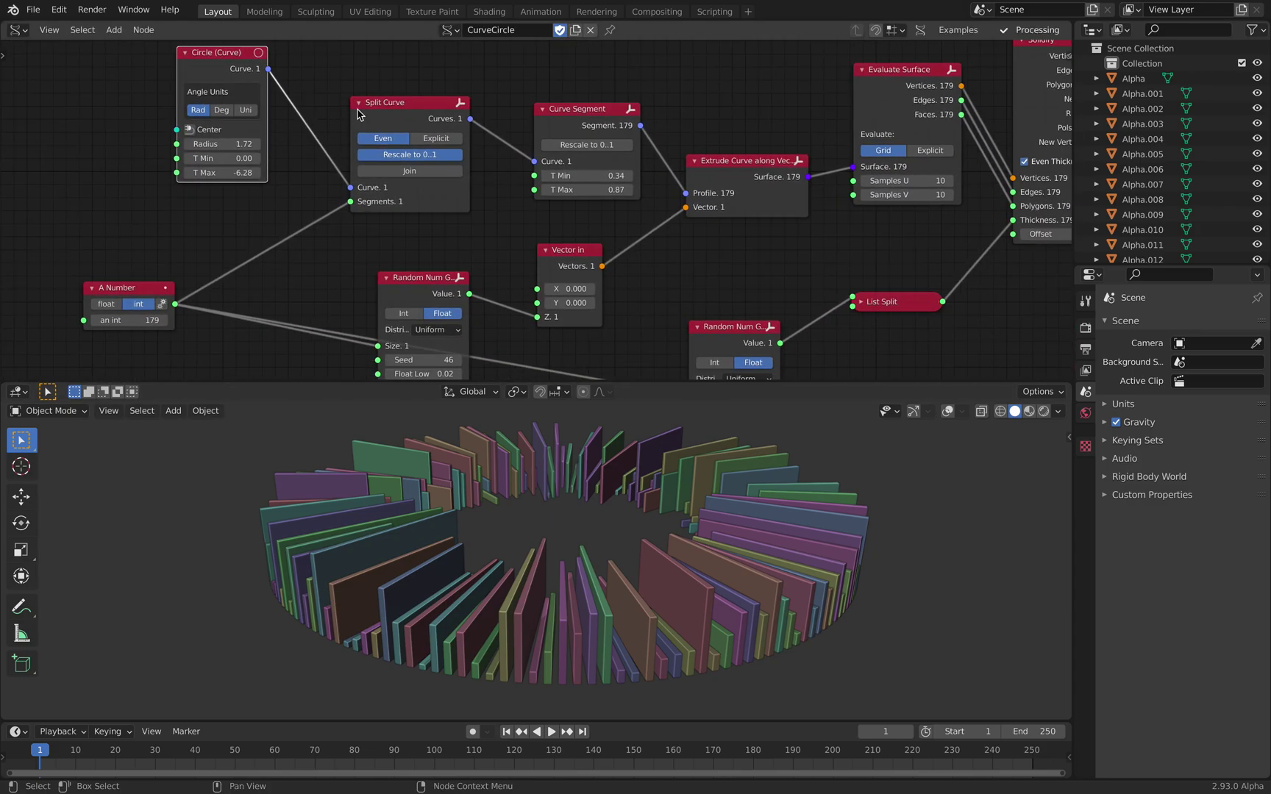
scroll(720, 168, "down", 1)
middle_click_drag(721, 168, 711, 168)
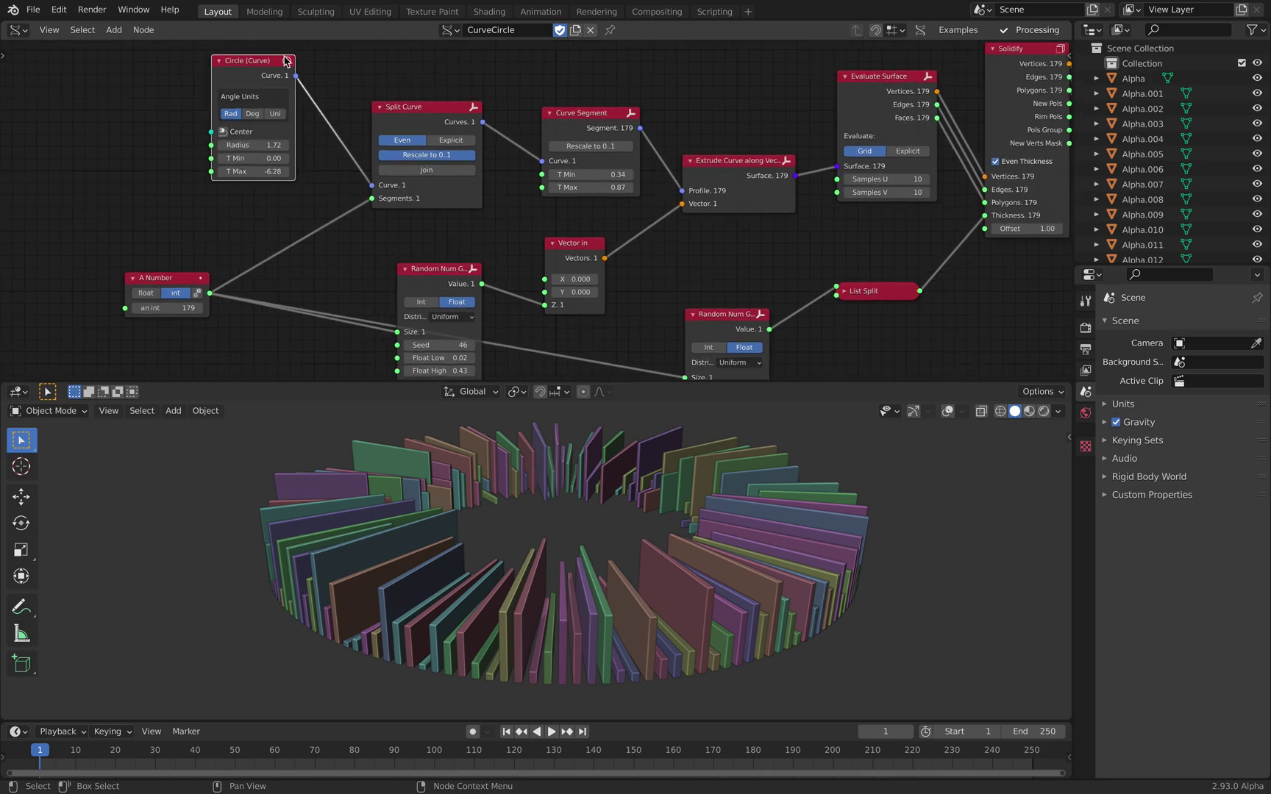
left_click_drag(265, 64, 263, 67)
scroll(434, 163, "down", 3)
middle_click_drag(434, 164, 458, 158)
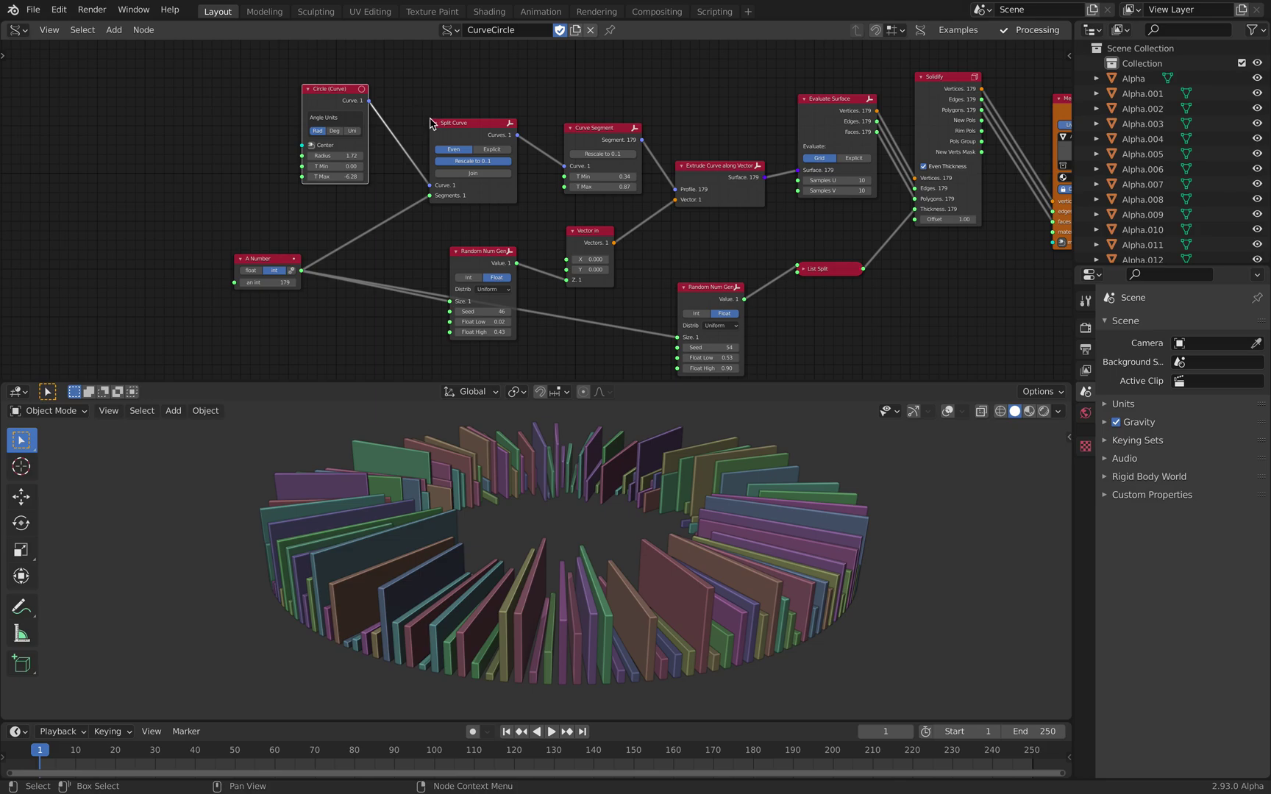
Step: Search the available nodes for "circl" to examine the circle node variants
middle_click_drag(431, 123, 537, 141)
key("shift+a")
type("circ")
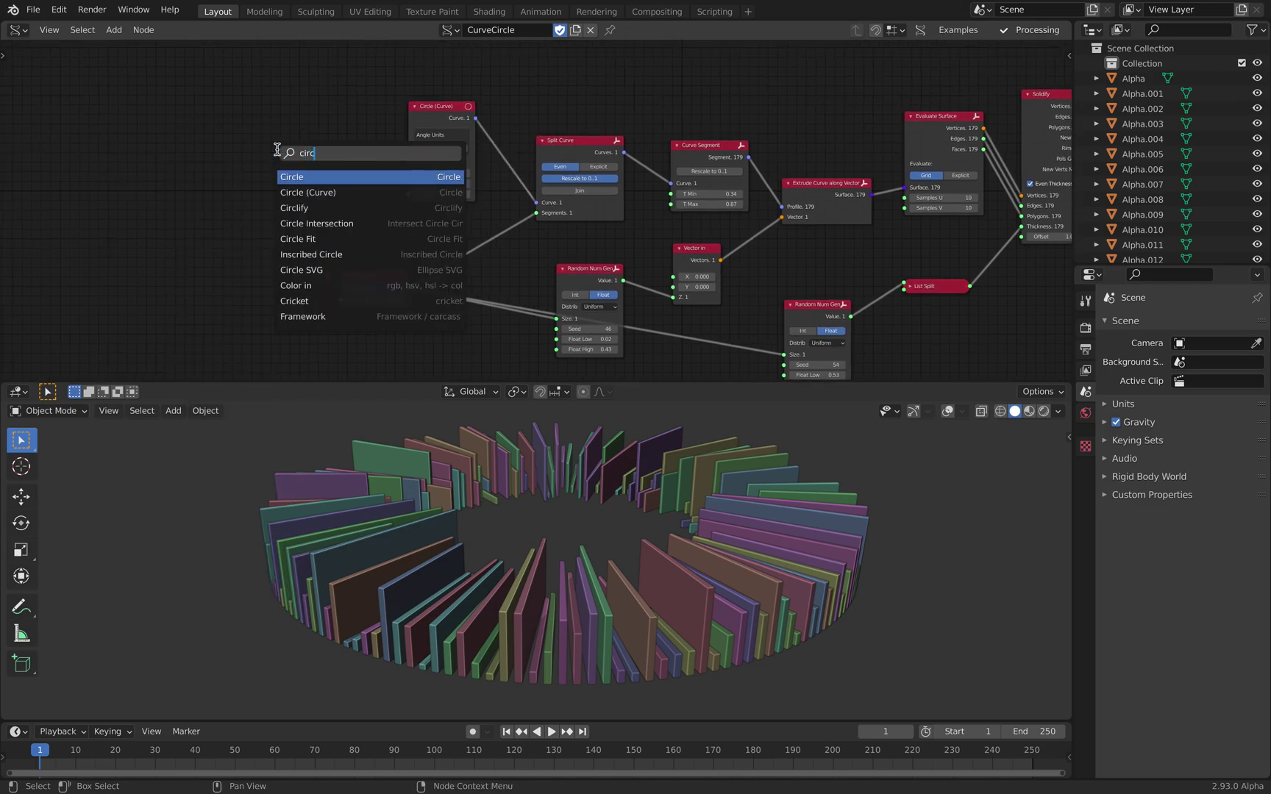
type("l")
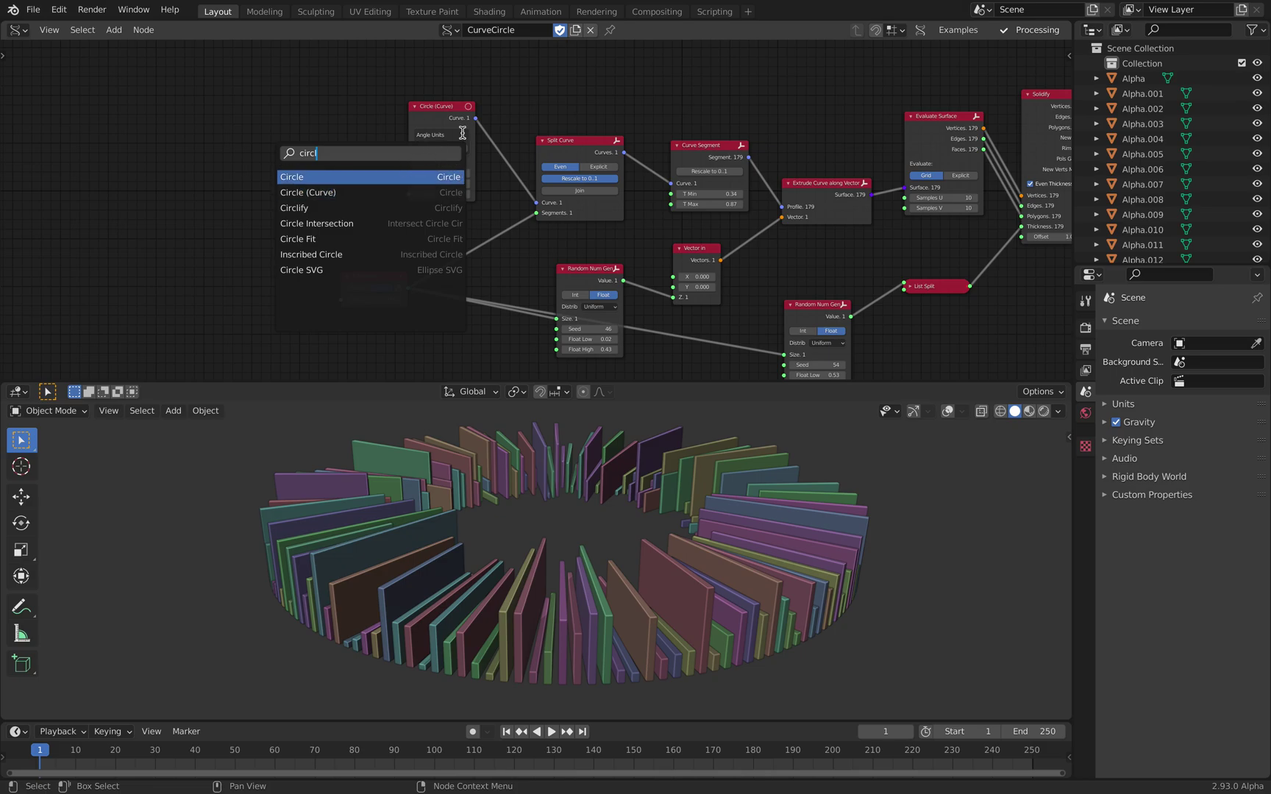
key("Escape")
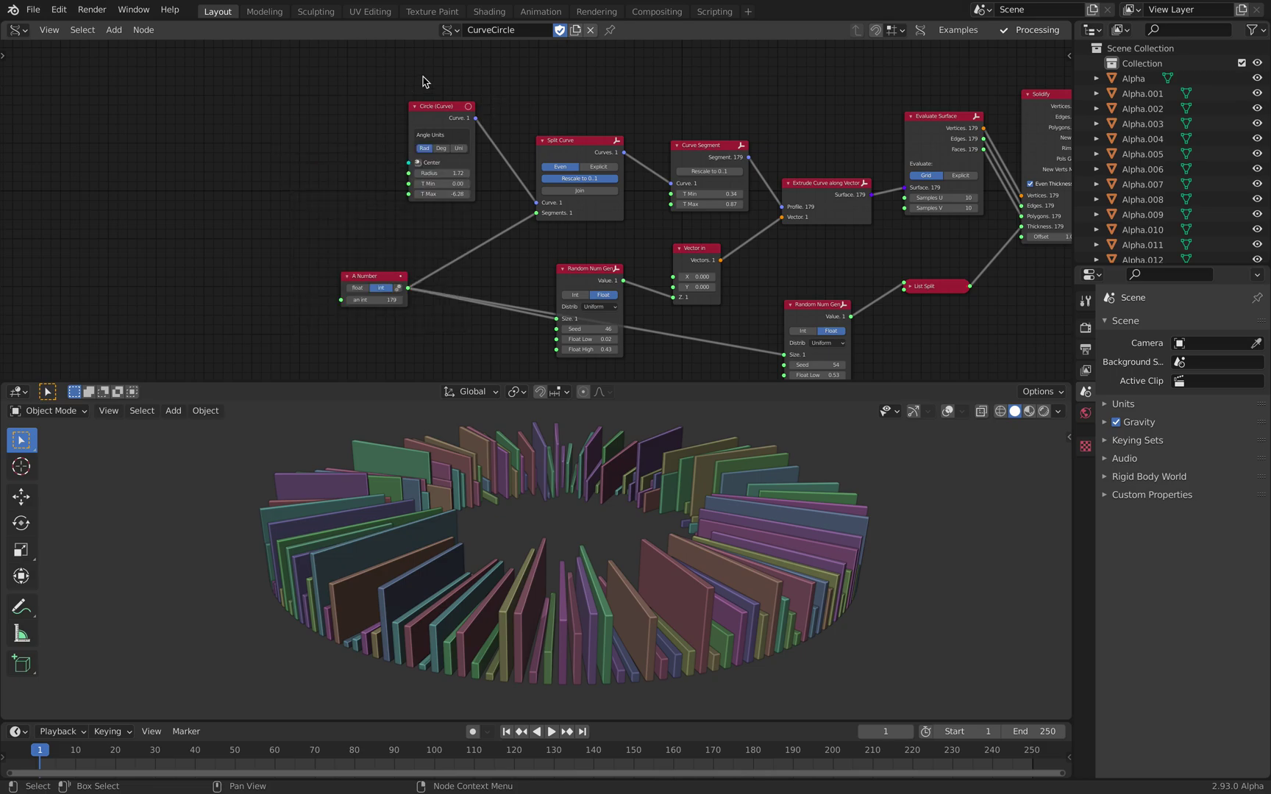
Step: Turn on the 3D viewport's gizmos and overlays, and annotate a rough hexagon beside the ring of blocks
middle_click_drag(423, 138, 553, 95)
scroll(400, 123, "up", 2)
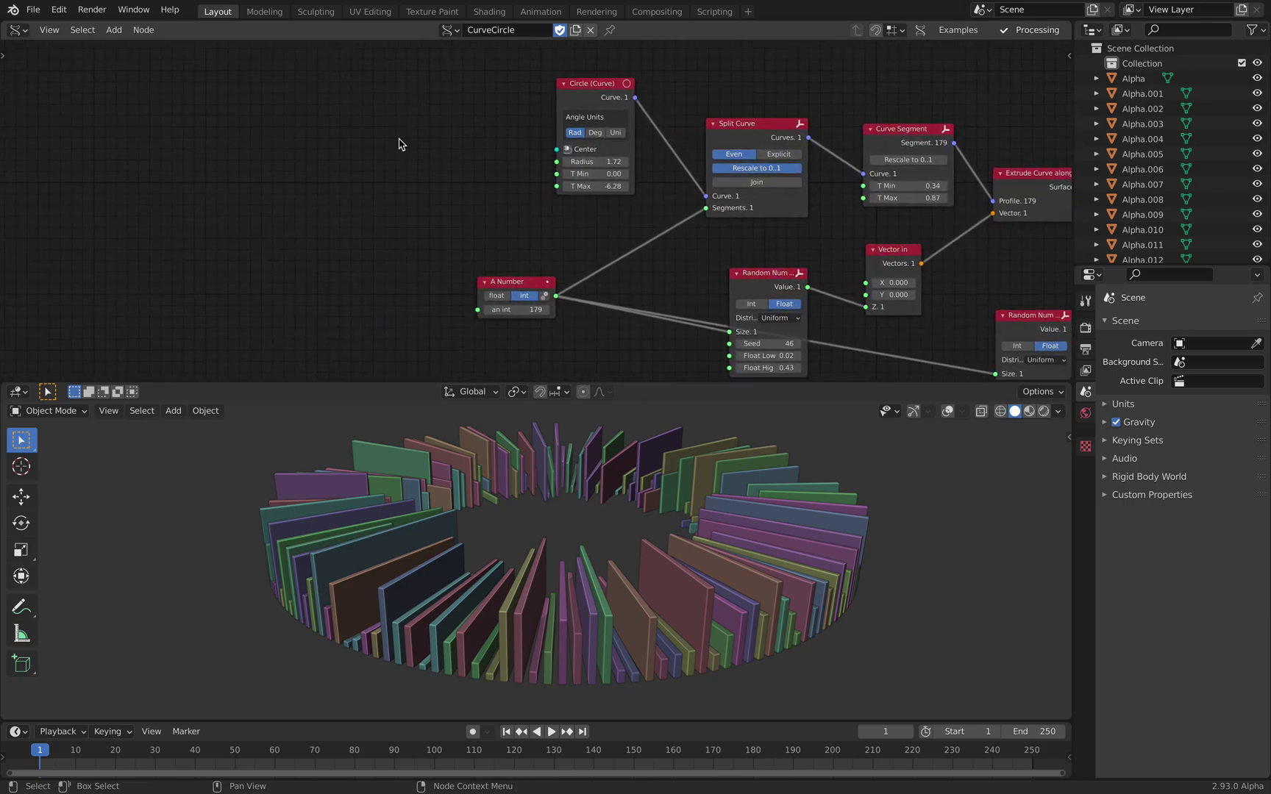
scroll(765, 505, "down", 3)
middle_click_drag(766, 505, 612, 507, "shift")
middle_click_drag(612, 508, 612, 538)
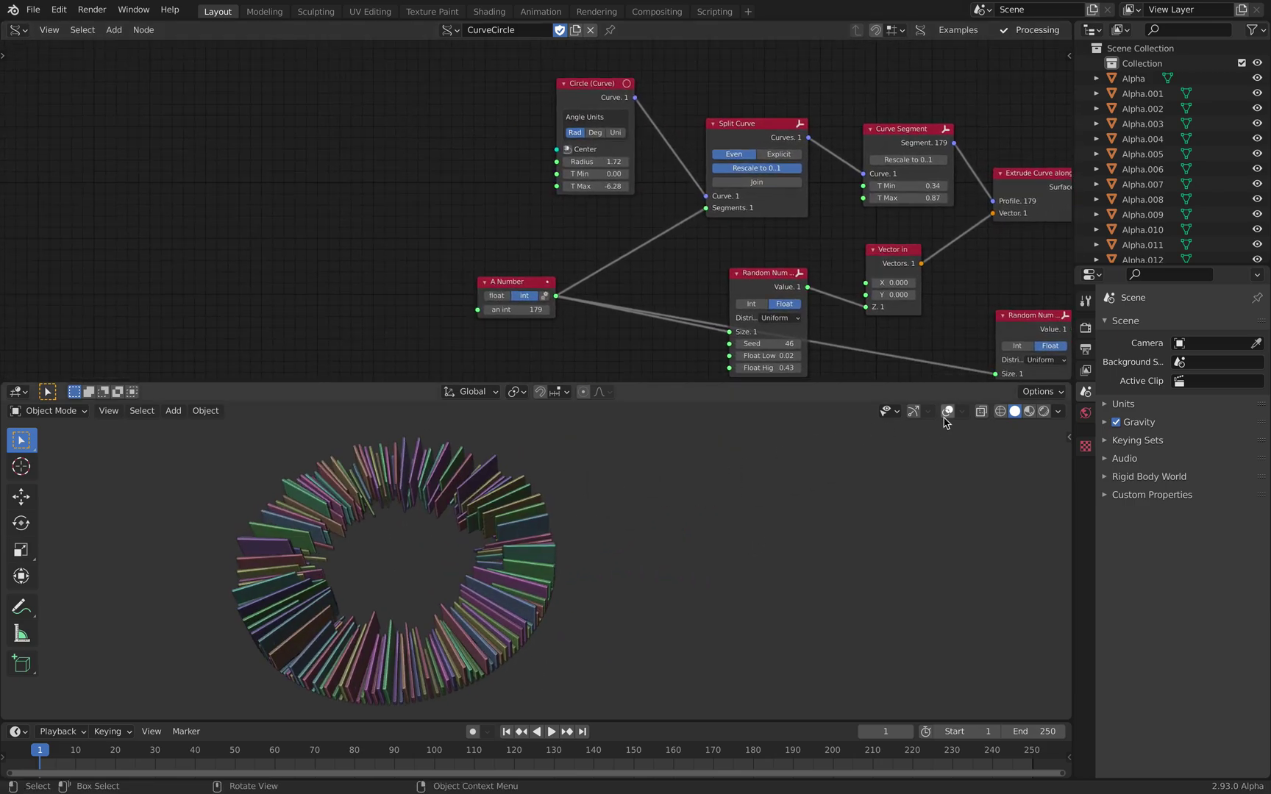
left_click(912, 410)
left_click(947, 410)
middle_click_drag(866, 482, 683, 496)
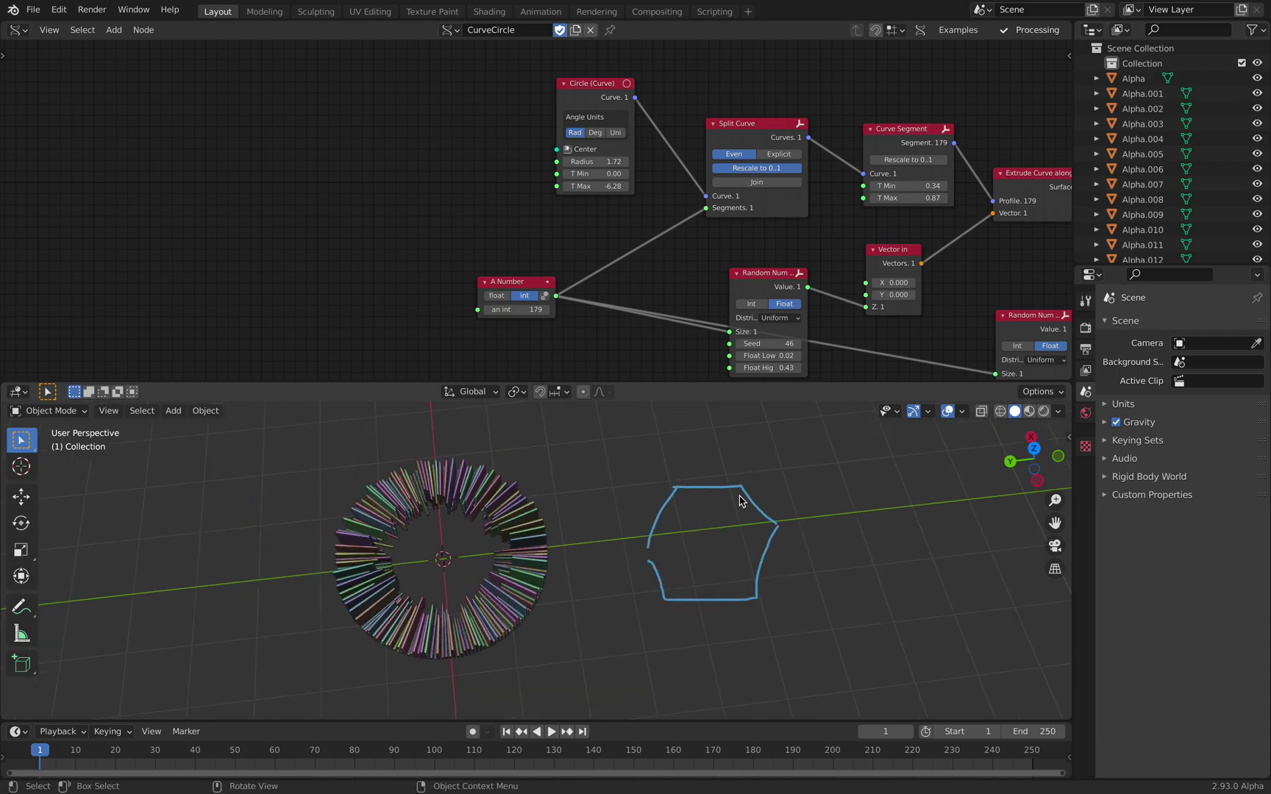
Step: Annotate a rough circle beside the hexagon, divided by short cross marks, with separate arc segments outside it
middle_click_drag(712, 528, 550, 526, "shift")
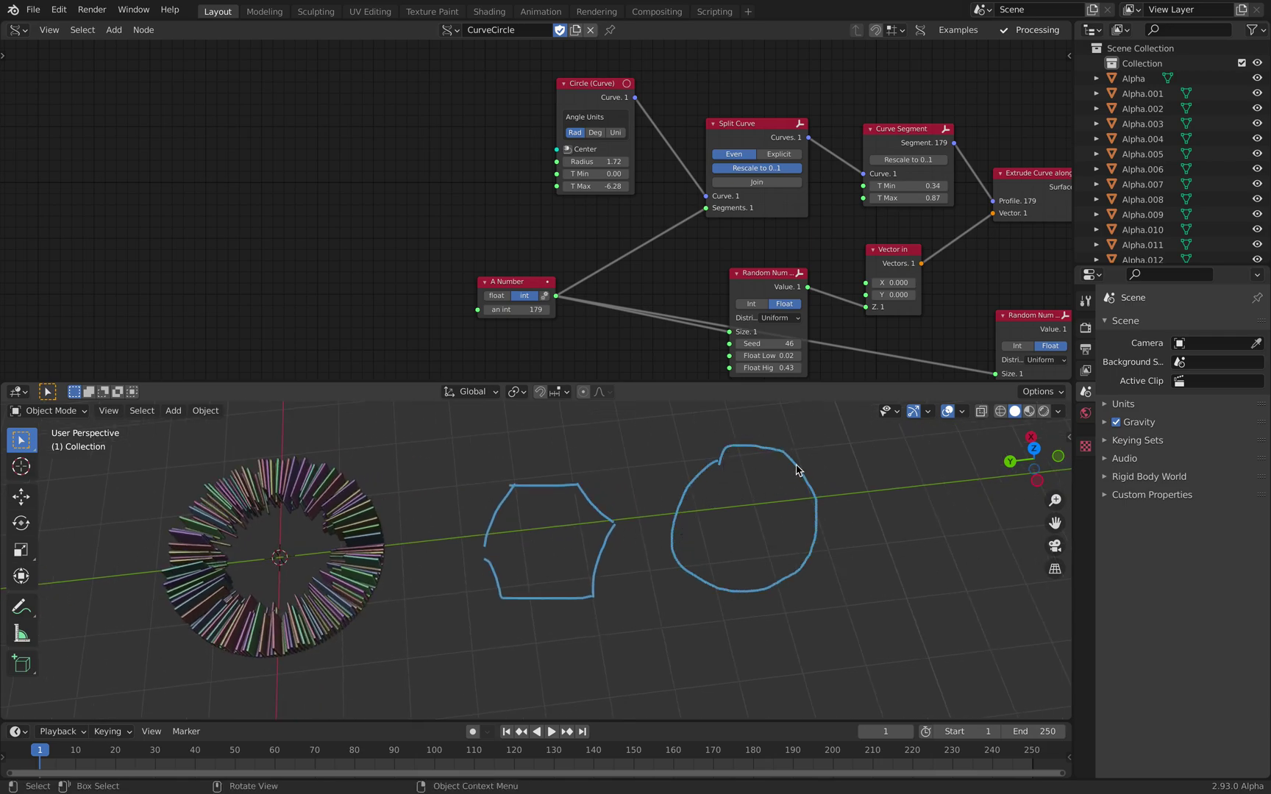
middle_click_drag(731, 214, 505, 193)
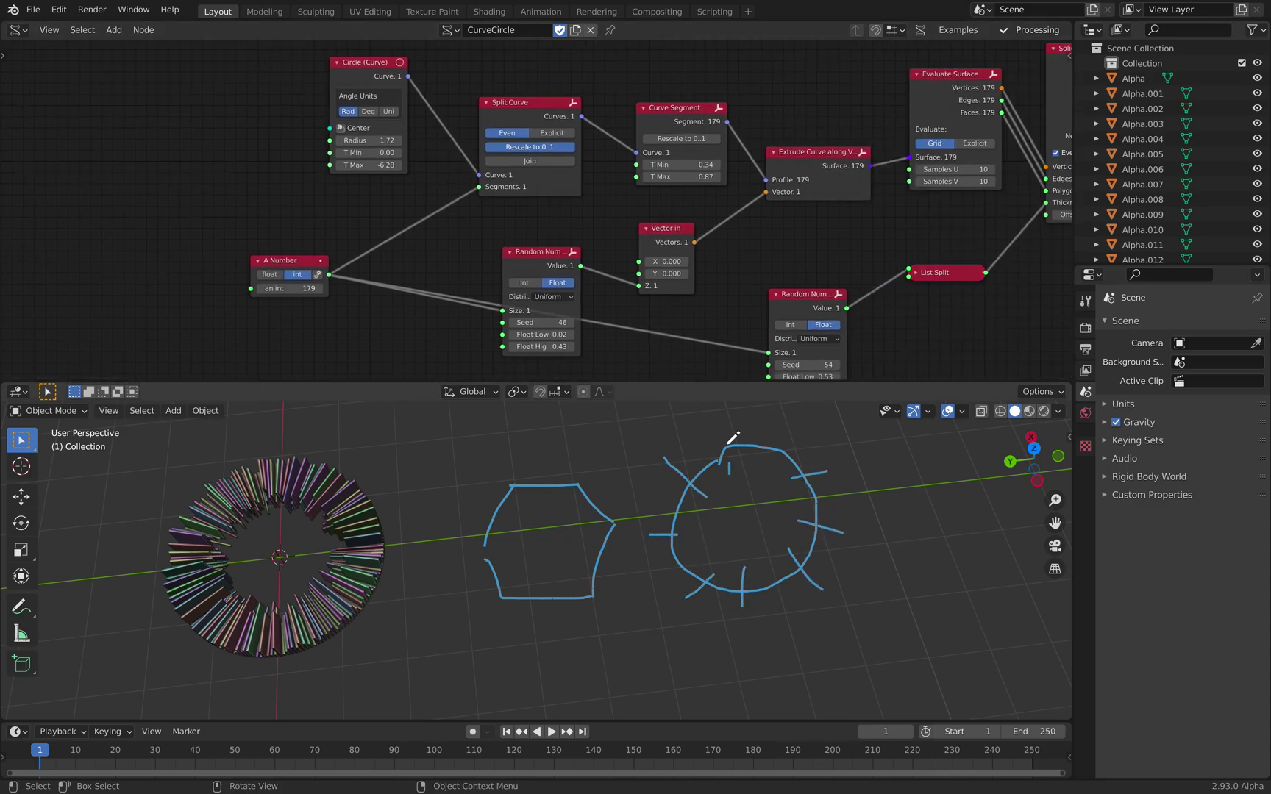
scroll(755, 477, "up", 4)
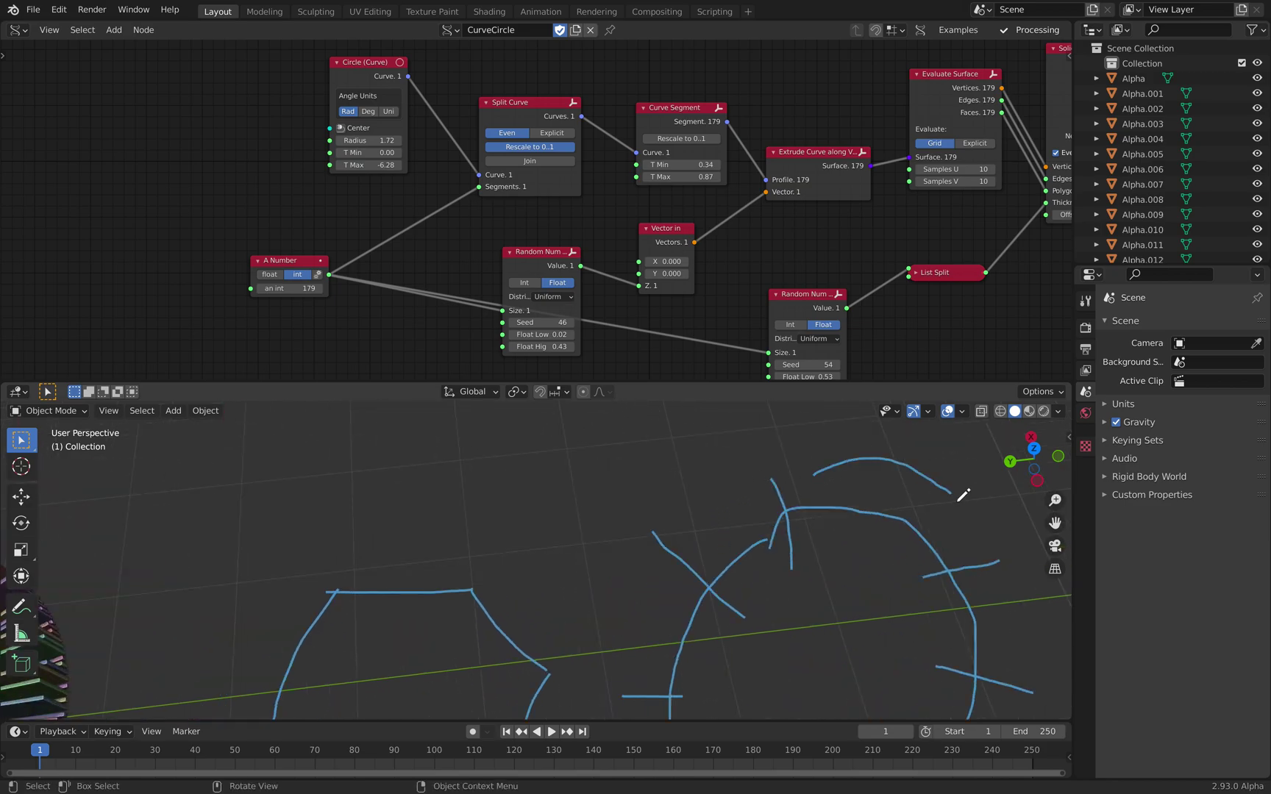
mouse_move(680, 544)
middle_mouse_down()
mouse_move(760, 582)
mouse_move(696, 559)
middle_mouse_up()
middle_click_drag(644, 478, 538, 548, "shift")
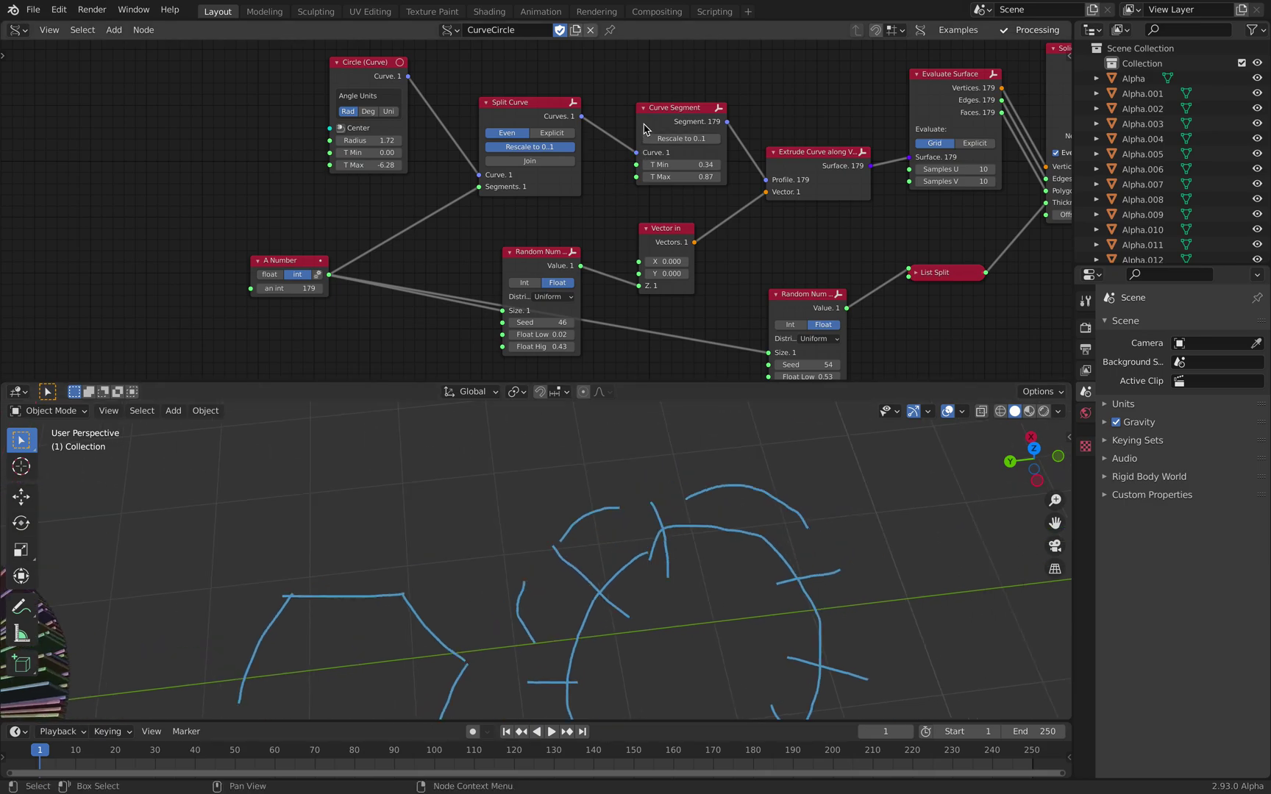
left_click_drag(653, 117, 645, 122)
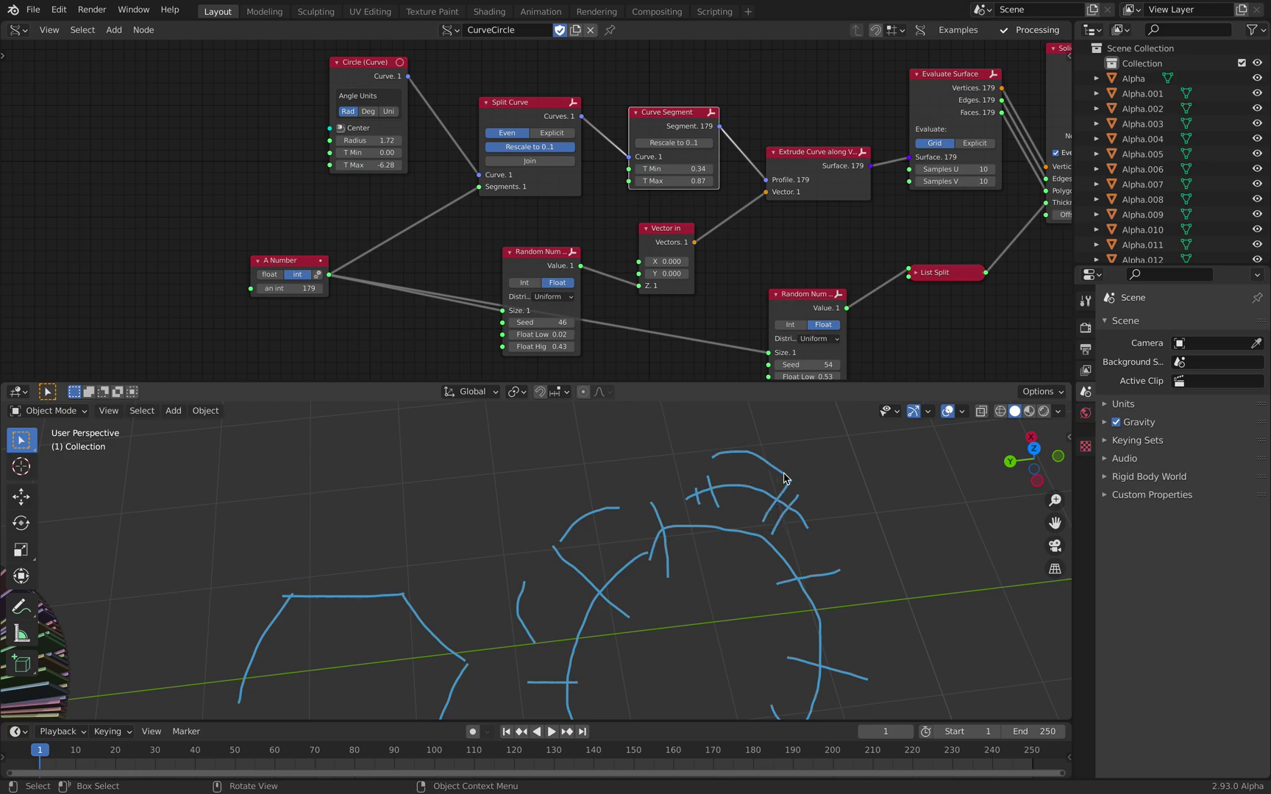
Step: Set the integer in the A Number node to 24
scroll(713, 628, "down", 2)
middle_click_drag(627, 641, 805, 545)
middle_click_drag(586, 558, 875, 619, "shift")
scroll(634, 542, "up", 4)
middle_click_drag(290, 280, 306, 255)
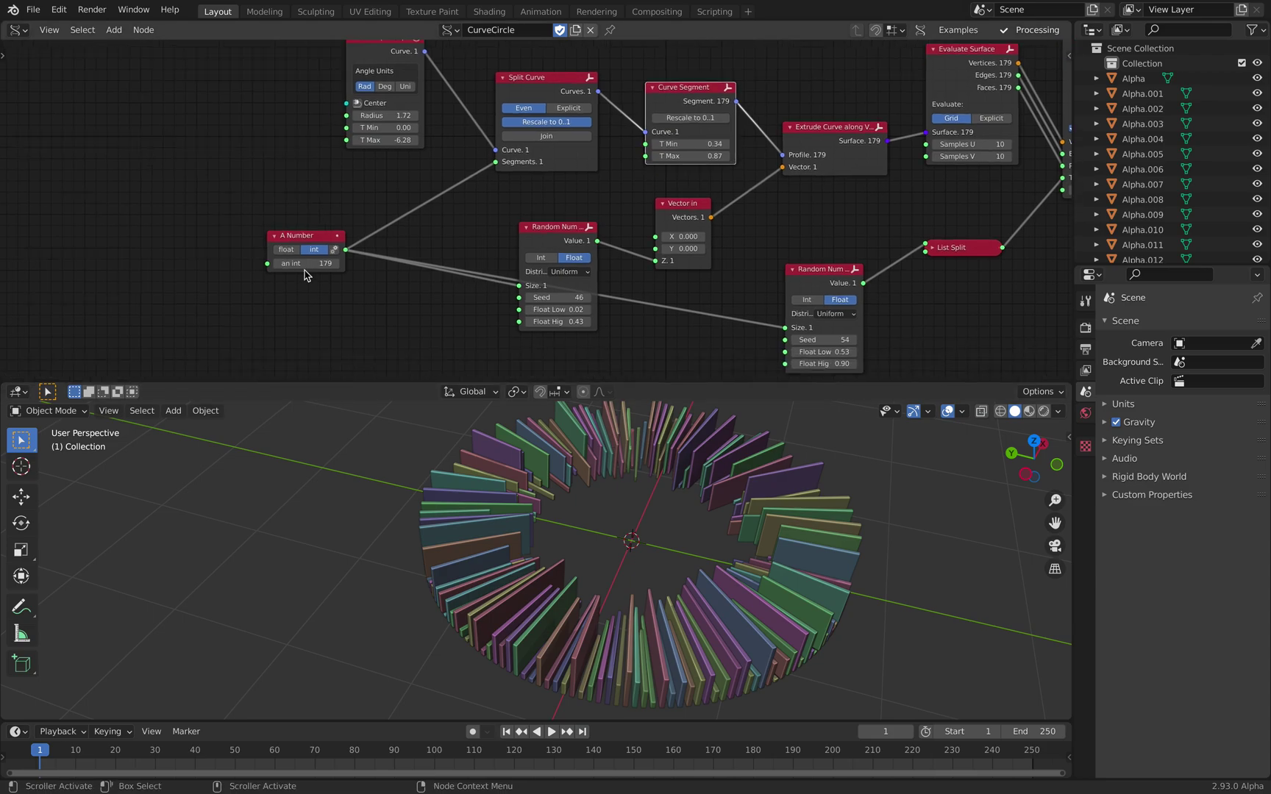
left_click(307, 266)
type("2")
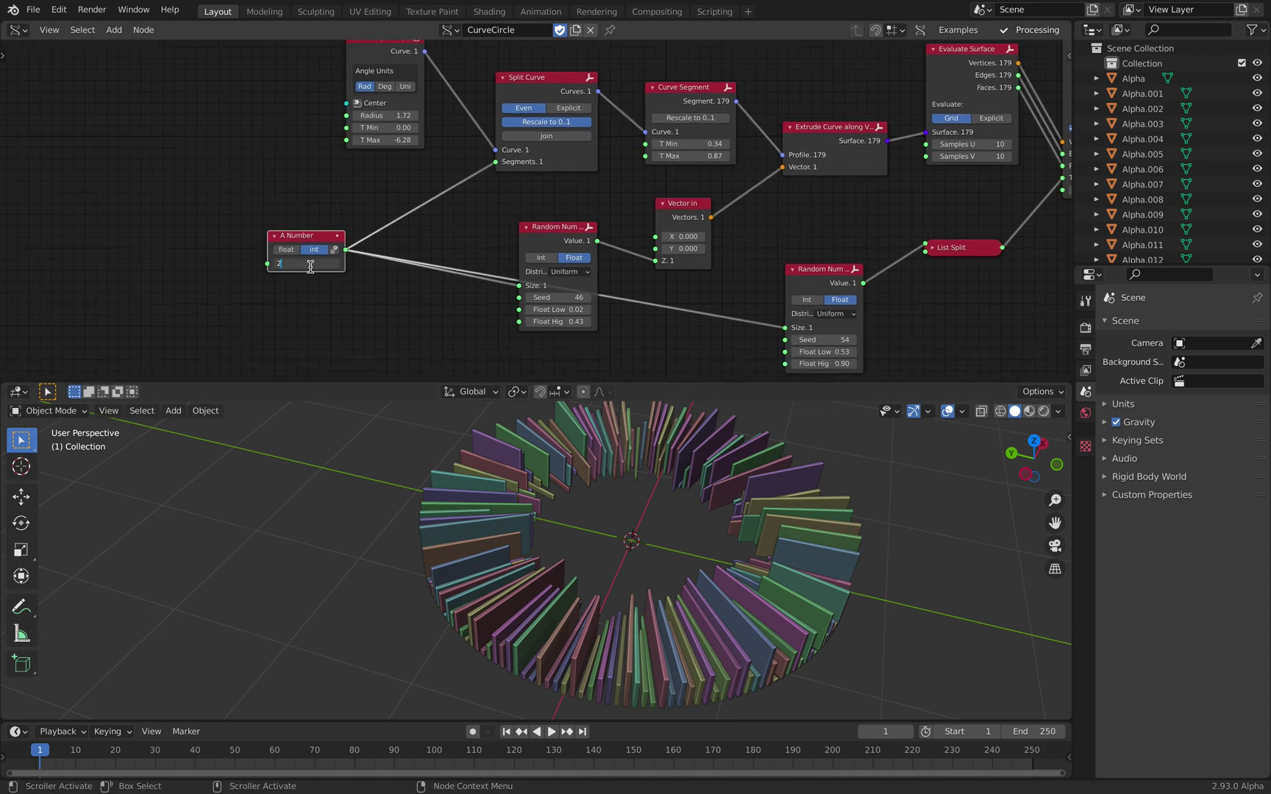
type("4")
key("Return")
Step: Examine the ring of blocks and the Curve Segment, Extrude Curve along Vector and Evaluate Surface nodes
middle_click_drag(533, 481, 636, 480)
middle_click_drag(704, 195, 690, 244)
scroll(655, 199, "up", 3)
middle_click_drag(654, 529, 669, 527)
scroll(665, 525, "down", 1)
middle_click_drag(597, 213, 551, 205)
middle_click_drag(612, 513, 608, 533, "shift")
scroll(560, 235, "down", 3)
middle_click_drag(575, 234, 409, 201)
scroll(501, 219, "up", 1)
left_click_drag(456, 116, 454, 106)
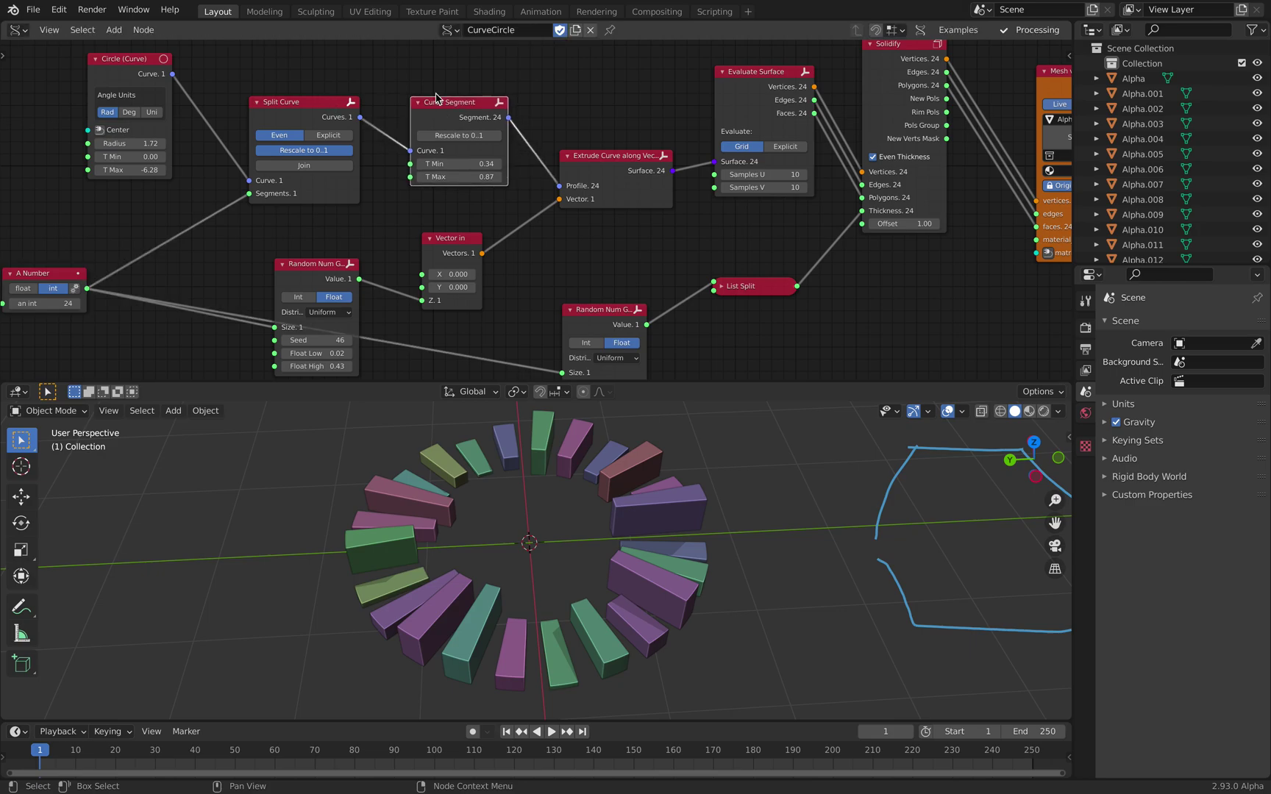
middle_click_drag(743, 163, 830, 155)
scroll(486, 165, "up", 2)
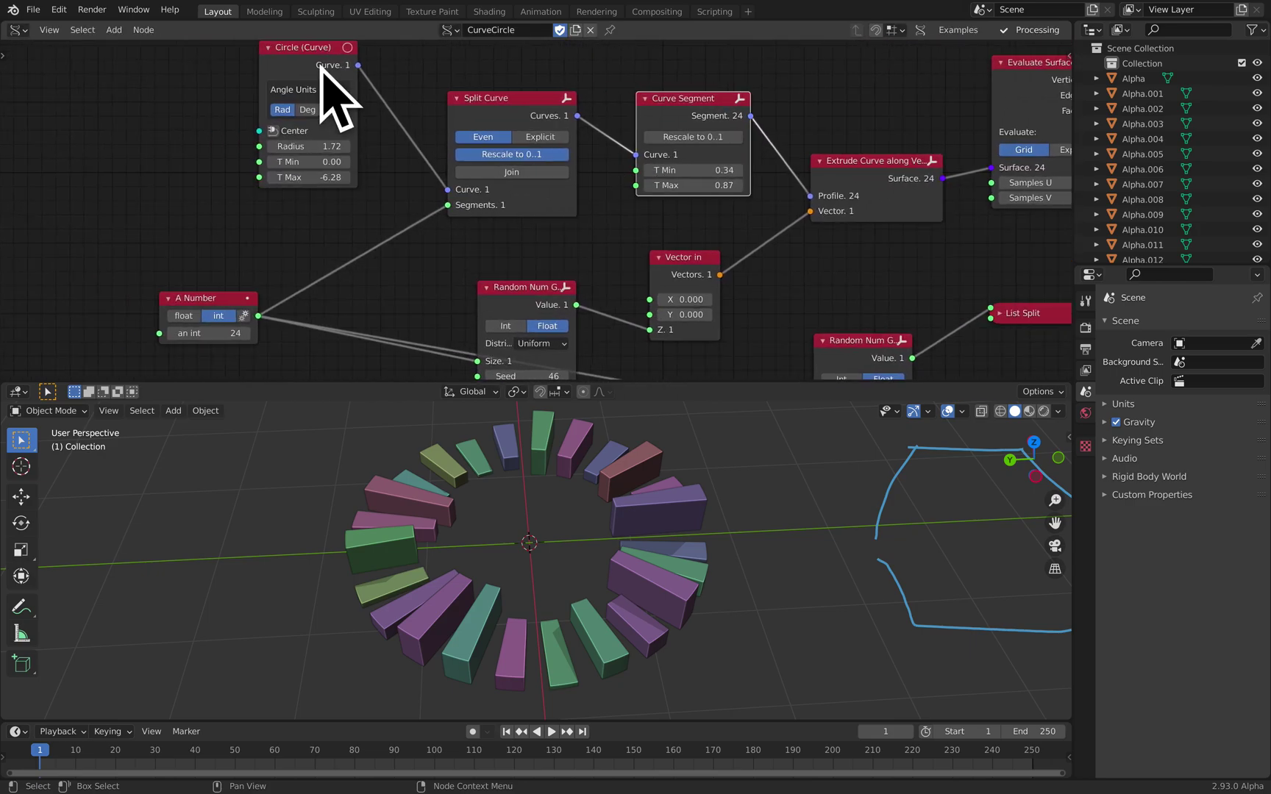
Step: Set the Circle (Curve) node's radius to 2.20
left_click(302, 61)
left_click_drag(303, 147, 334, 147)
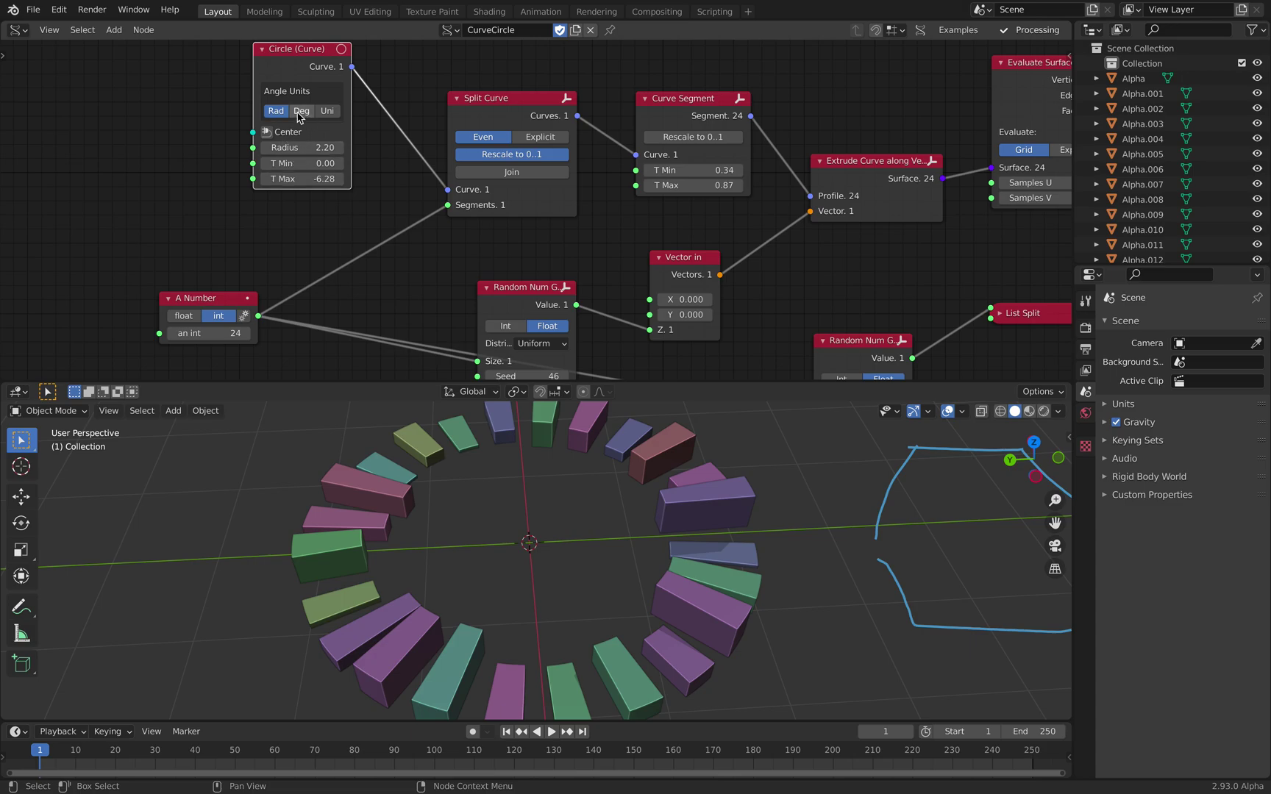
Step: Try a different T Max on the Circle (Curve) node, and set it back to -6.28
left_click_drag(297, 179, 349, 178)
left_click(320, 179)
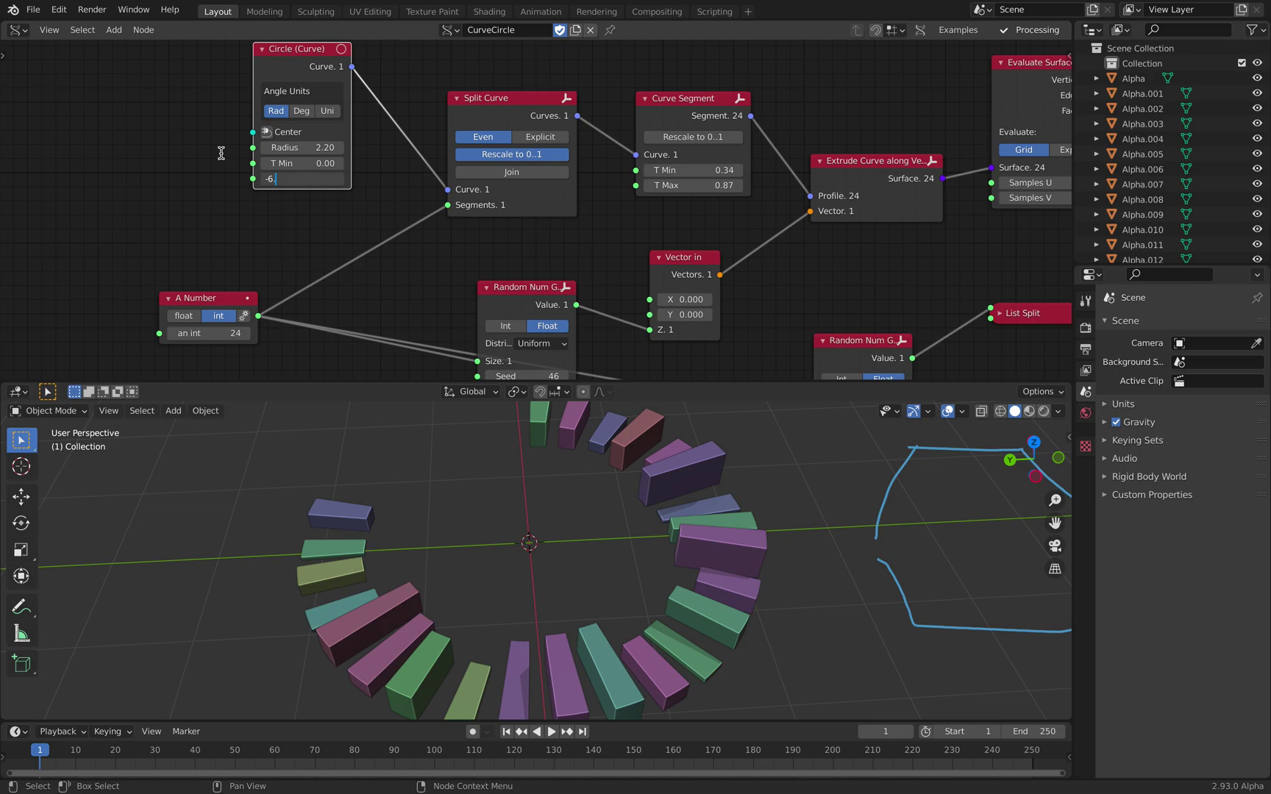
type("-6.28")
key("Return")
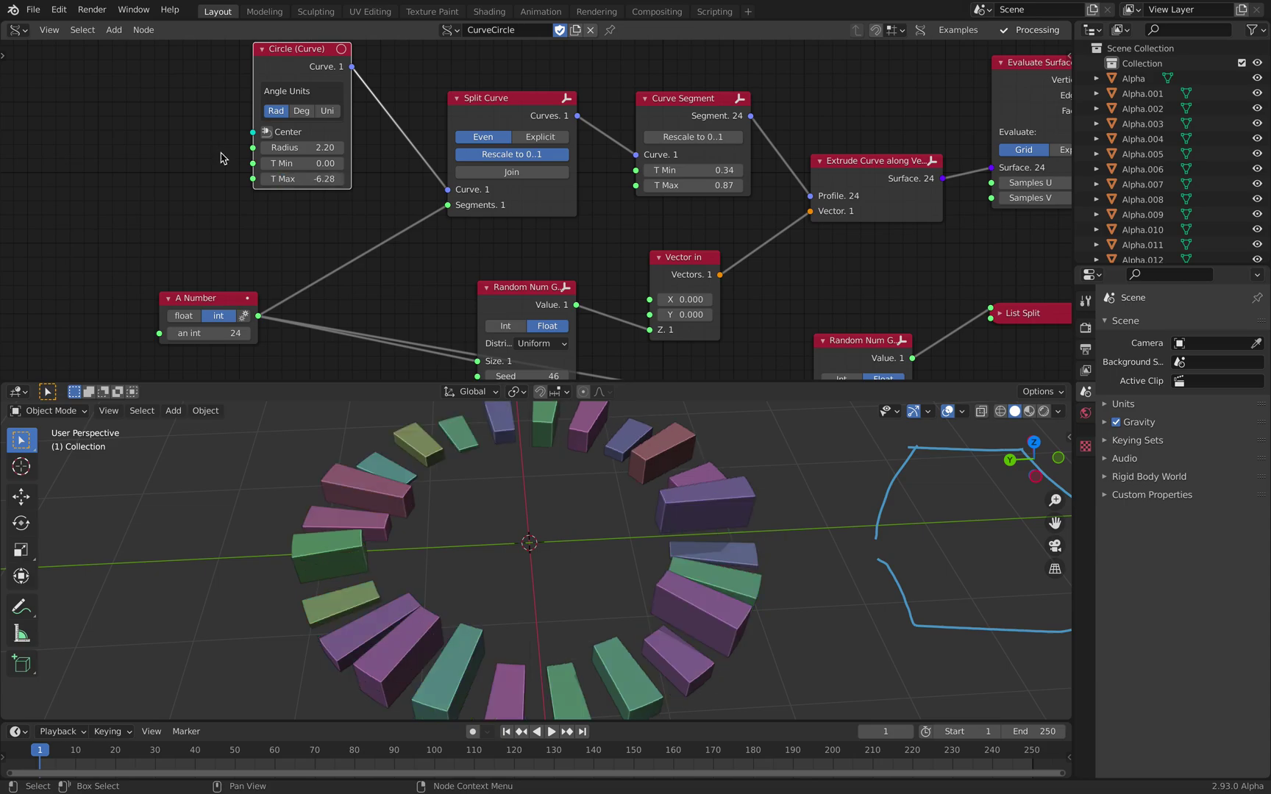
Step: Step the A Number integer that drives Split Curve's segments up and back down to 24
middle_click_drag(522, 218, 528, 177)
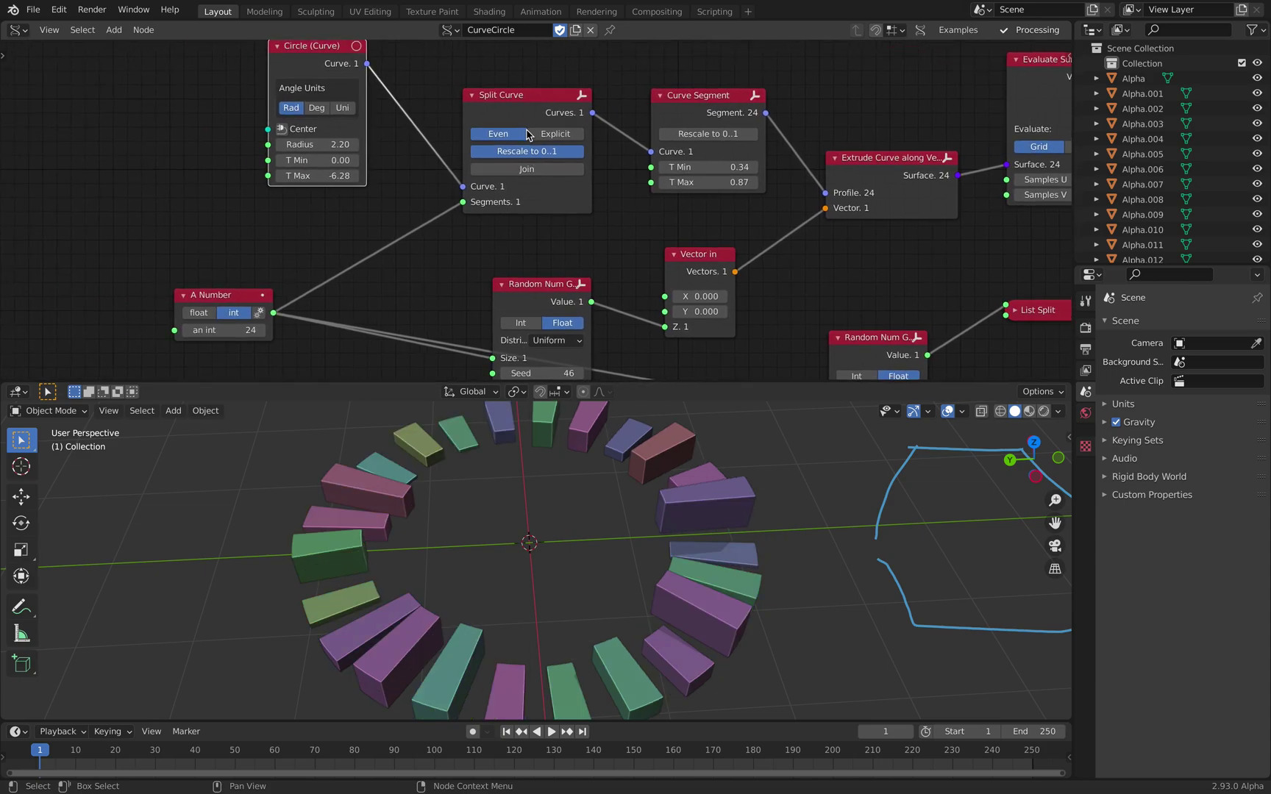
left_click_drag(506, 107, 494, 109)
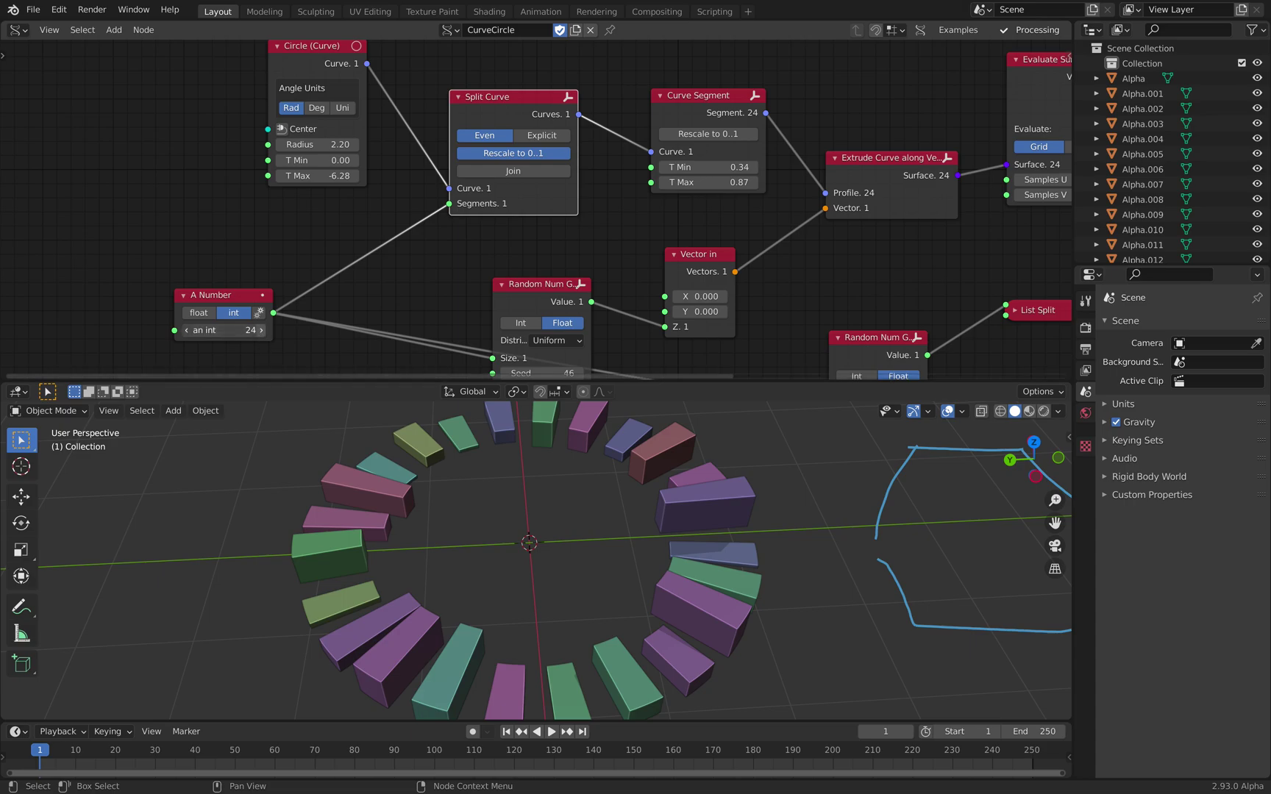
left_click(262, 332)
left_click(262, 332)
left_click(262, 332)
left_click(262, 333)
left_click(262, 332)
left_click(261, 332)
left_click(188, 332)
left_click(188, 332)
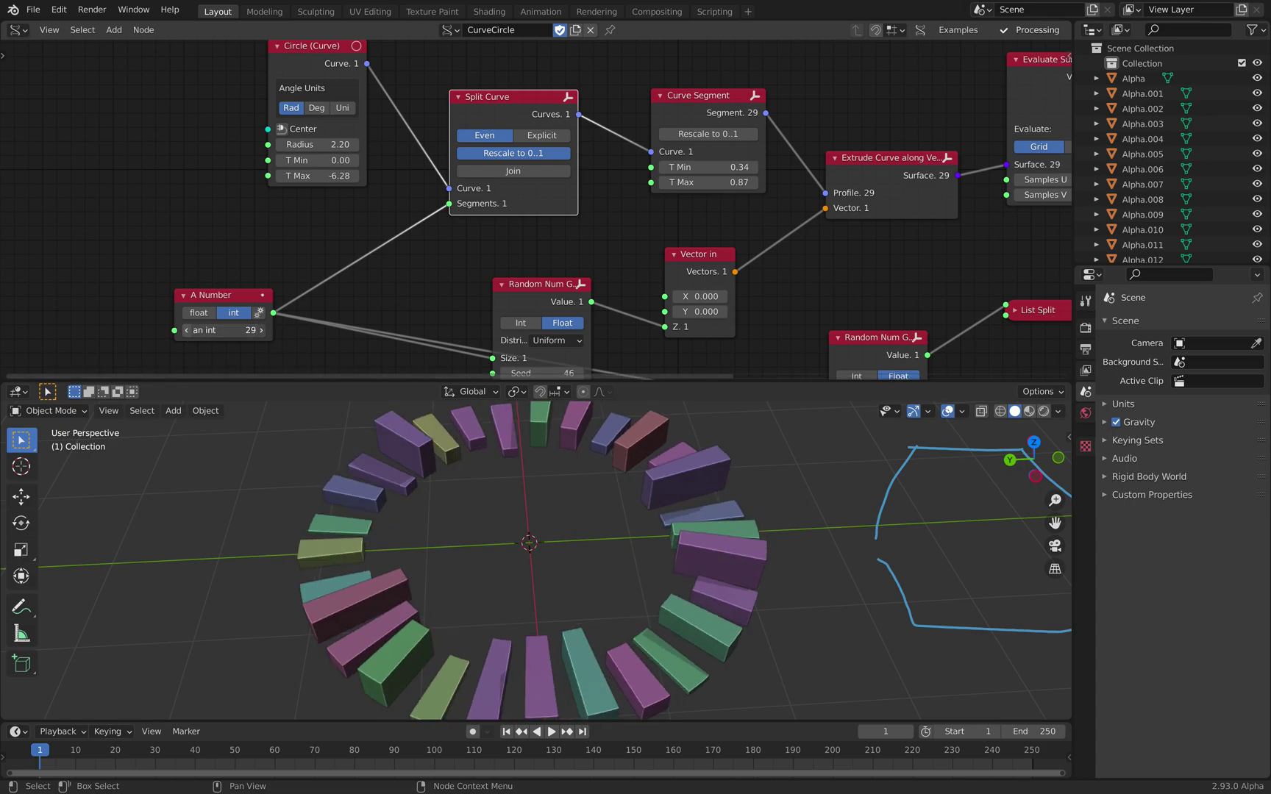
left_click(188, 331)
left_click(188, 332)
left_click(188, 332)
left_click(188, 332)
left_click_drag(219, 298, 210, 315)
middle_click_drag(280, 286, 305, 257)
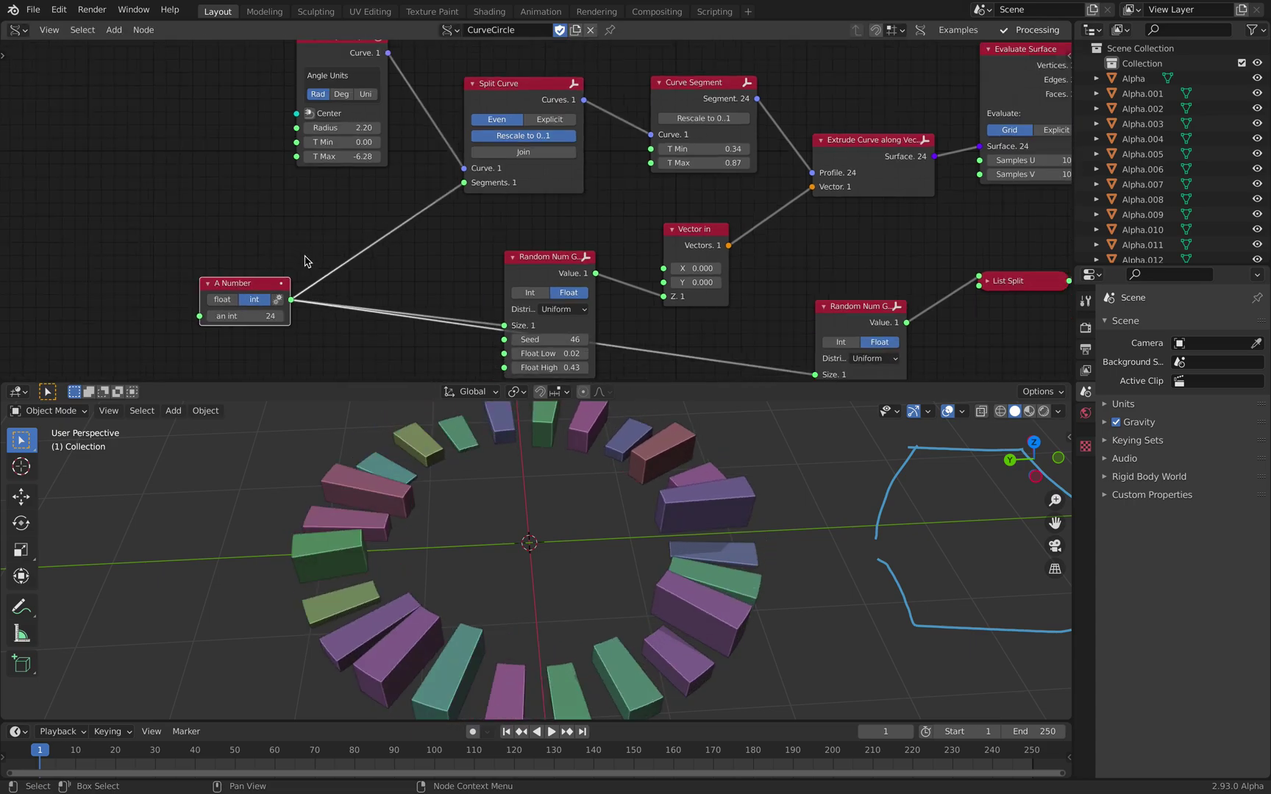
Step: Switch the Split Curve node to Explicit mode and add a Random Num Gen node near the Circle (Curve) node
left_click(546, 119)
middle_click_drag(387, 206, 463, 208)
key("shift+a")
left_click(275, 193)
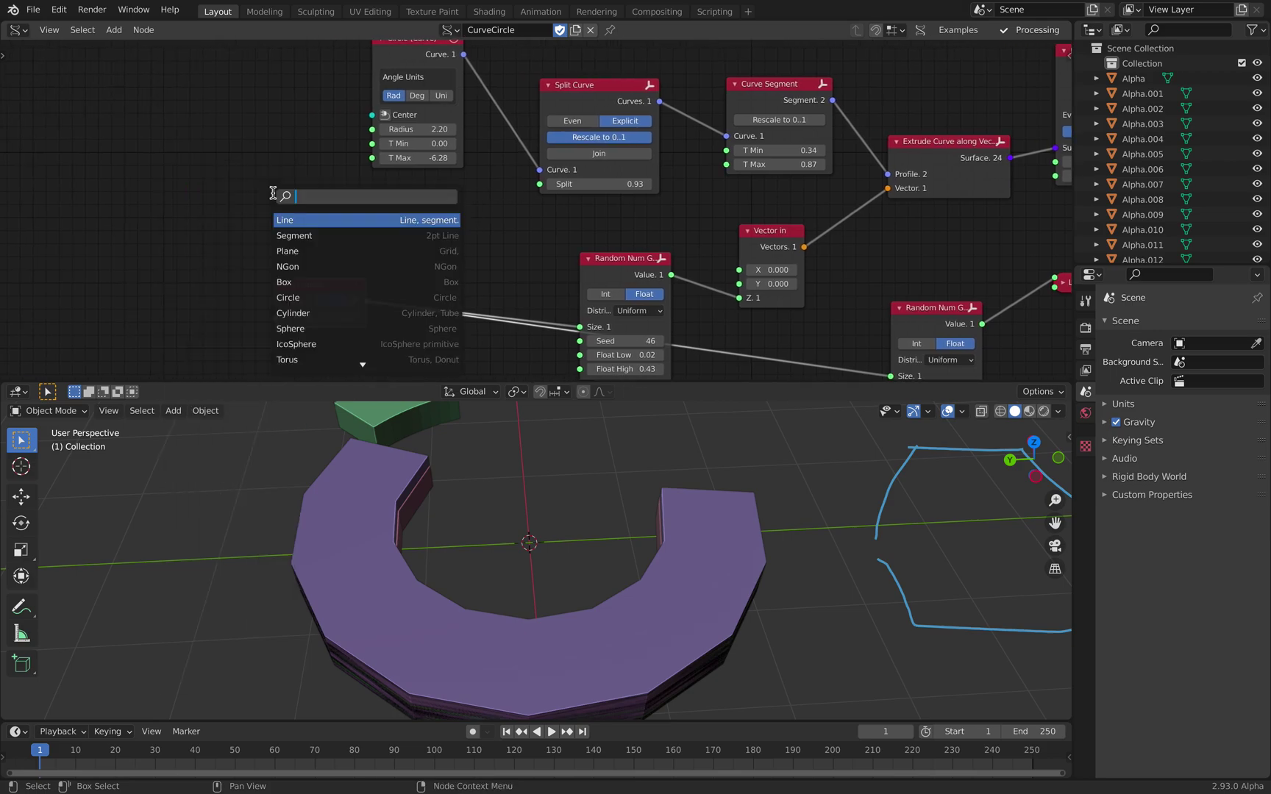
type("random n")
key("Return")
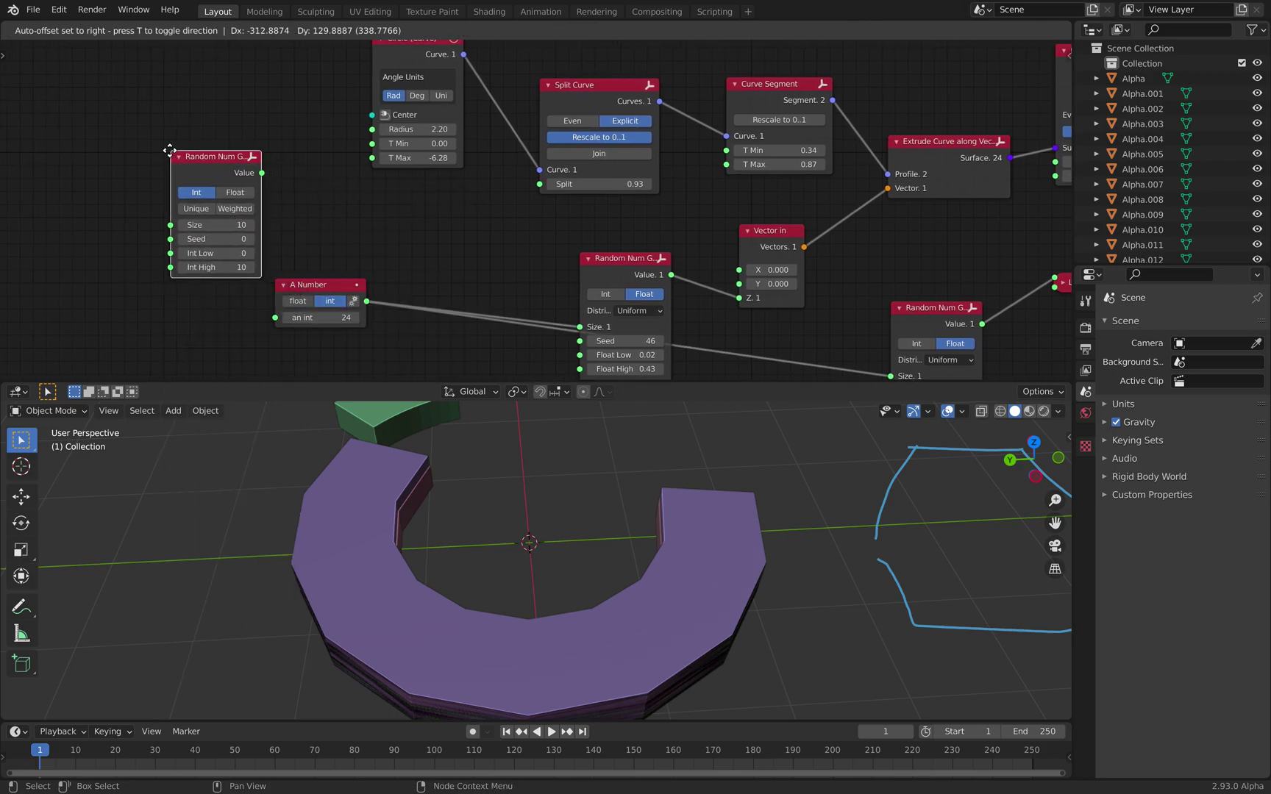
left_click(169, 150)
Step: Feed the new Random Num Gen's value into Split Curve's Split input as Float, with size 68, seed 34 and Float Low 0.36
middle_click_drag(391, 198, 379, 234)
scroll(380, 234, "up", 1)
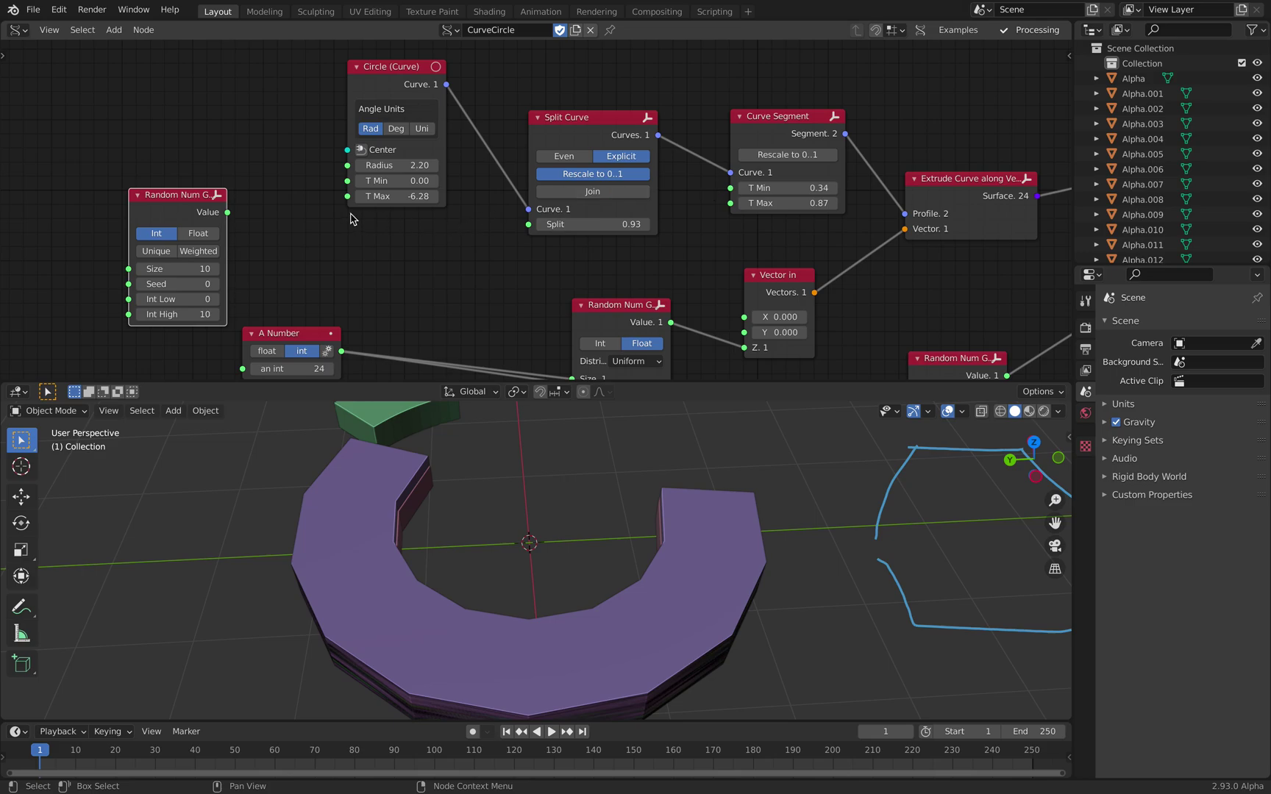
left_click_drag(228, 213, 528, 224)
left_click(200, 236)
mouse_move(189, 299)
left_mouse_down()
mouse_move(215, 299)
mouse_move(208, 284)
left_mouse_up()
scroll(539, 565, "down", 2)
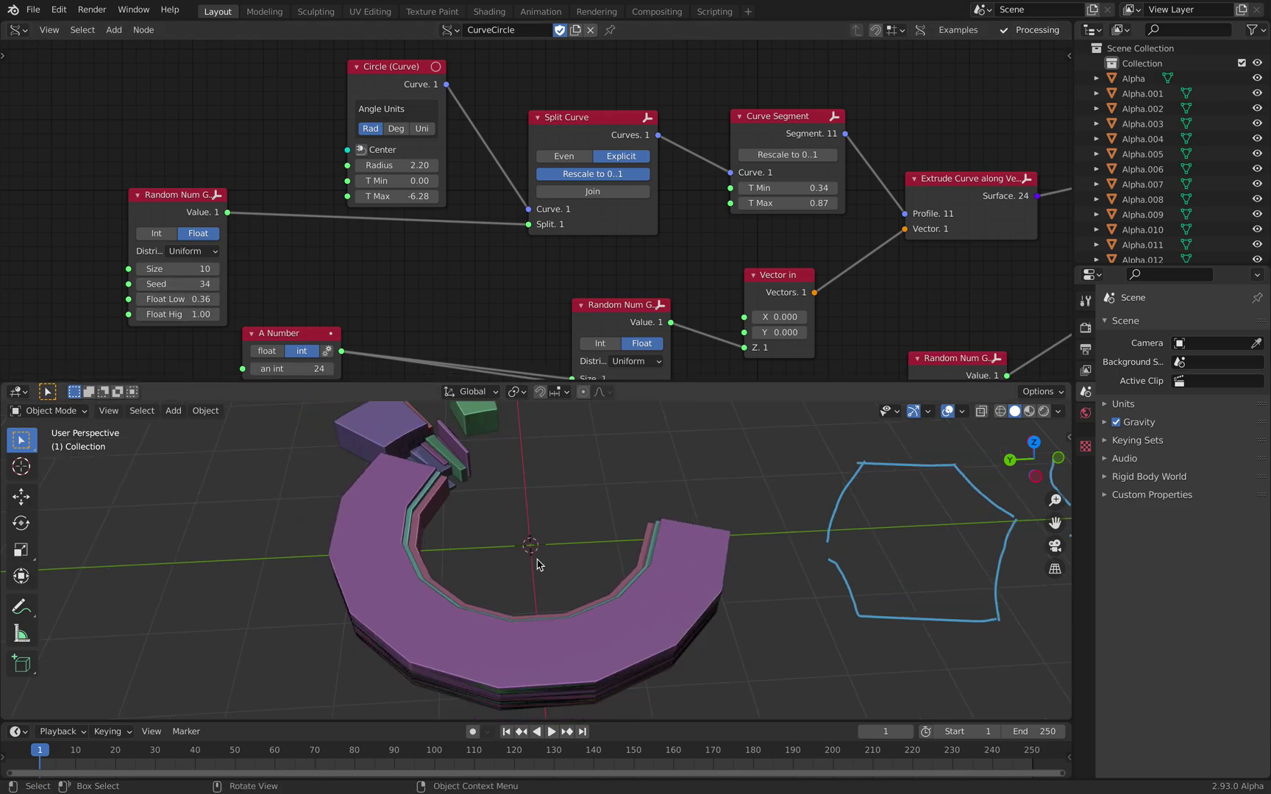
middle_click_drag(539, 565, 553, 574)
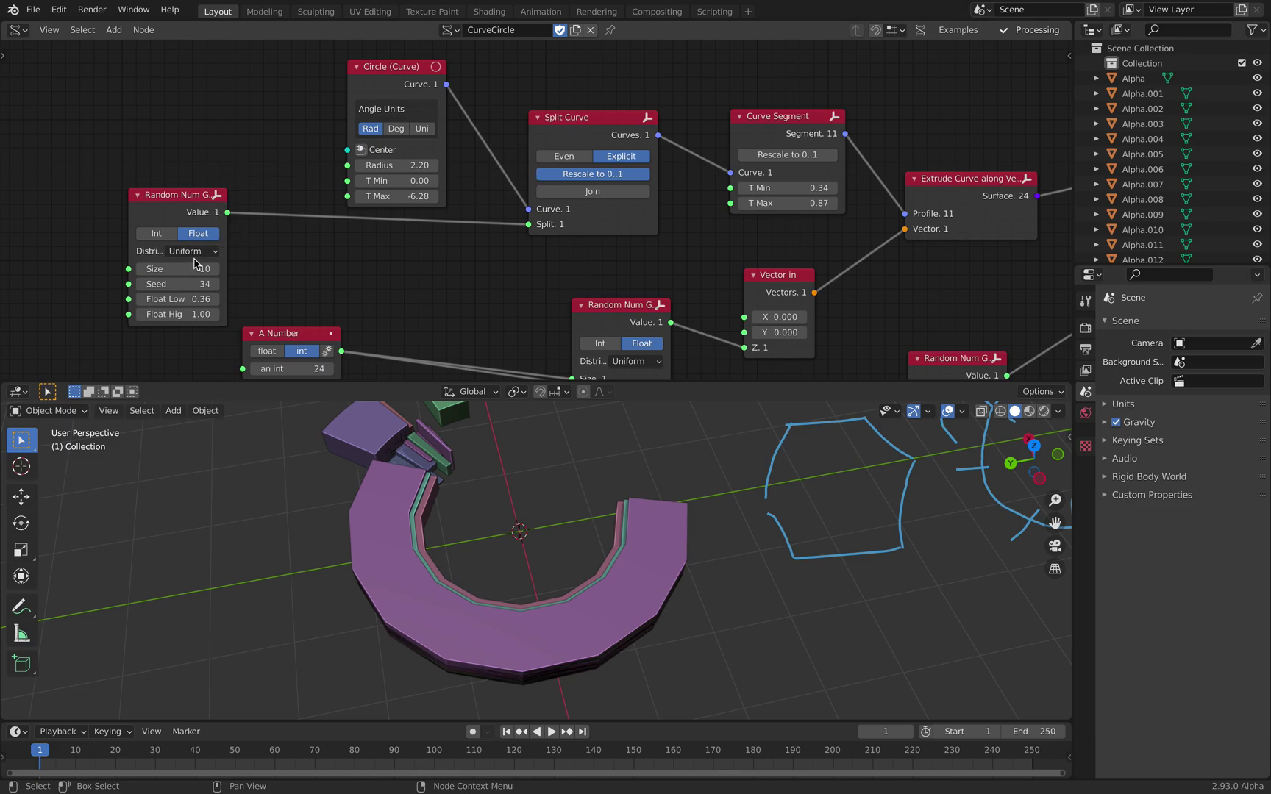
left_click_drag(184, 269, 283, 265)
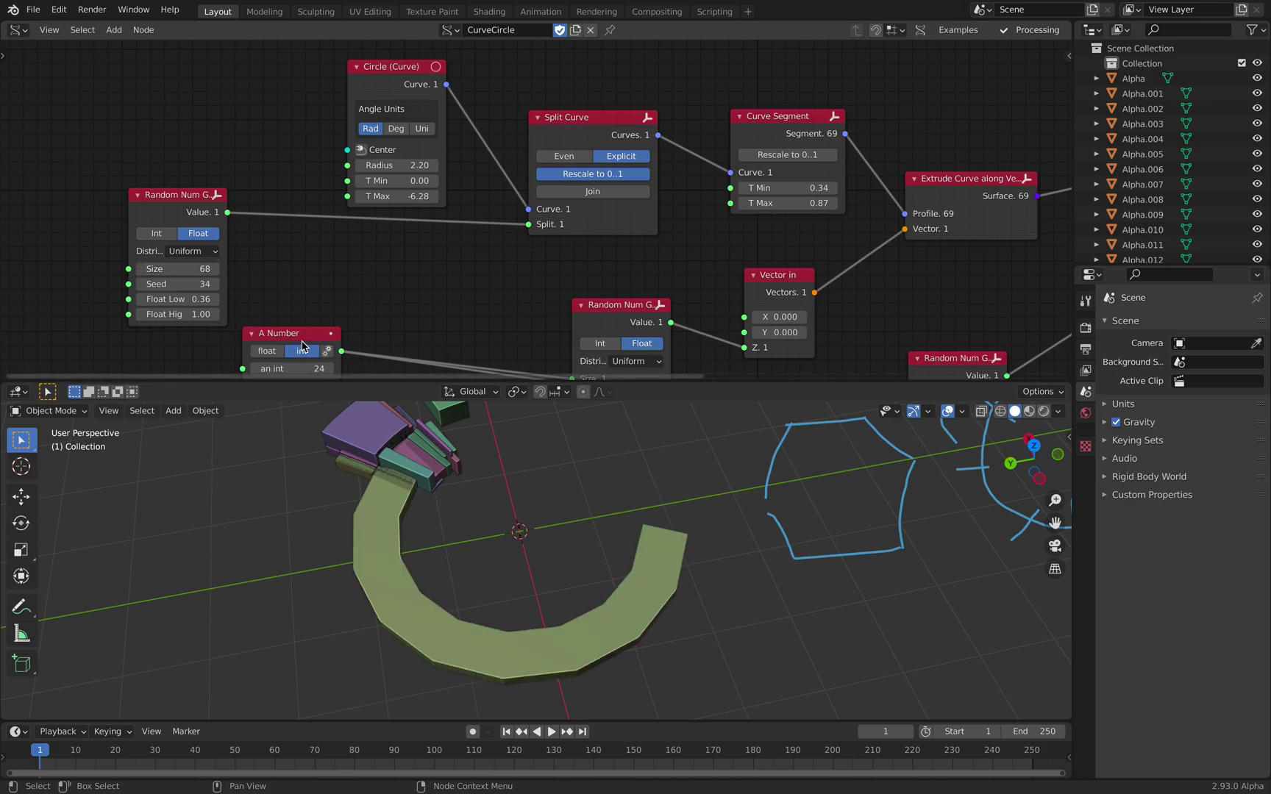
Step: Delete the new Random Num Gen node, return Split Curve to Even, and connect A Number to its Segments input
left_click(181, 194)
key("x")
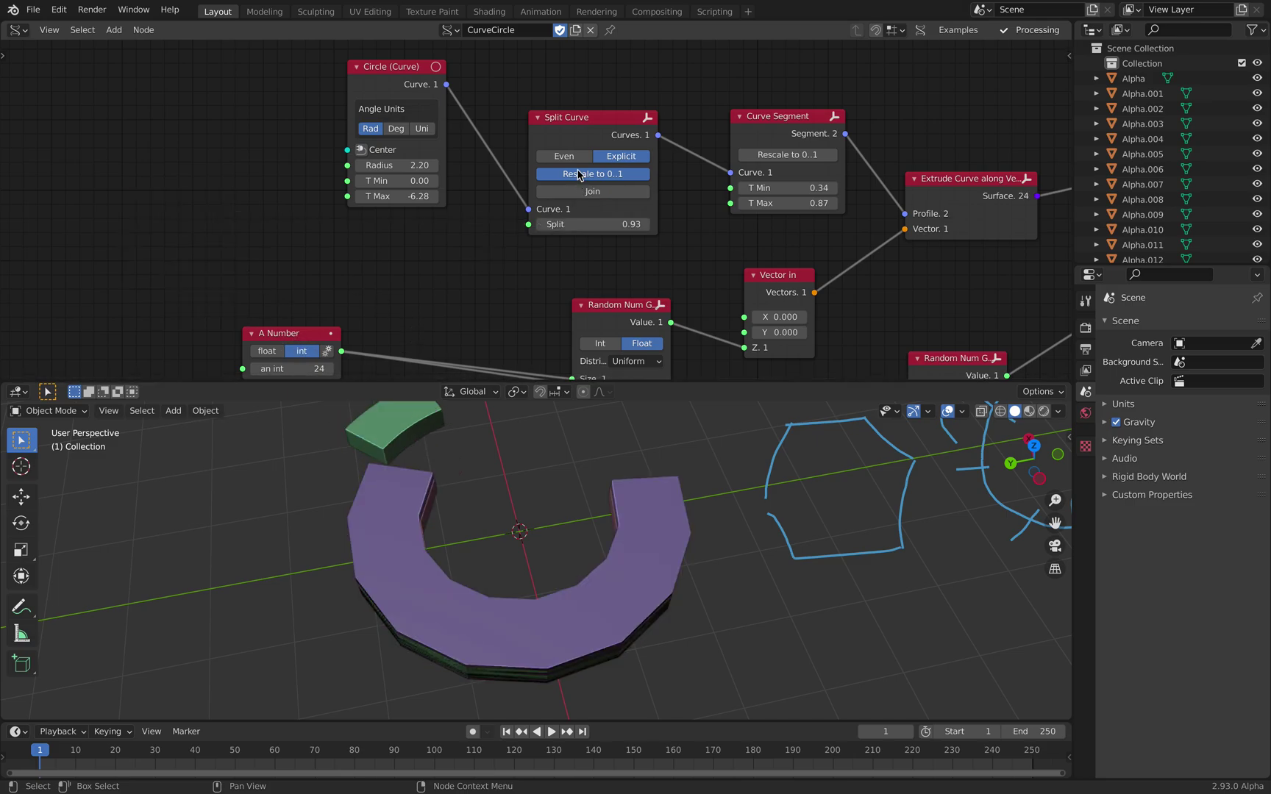
left_click(565, 155)
left_click_drag(349, 336, 528, 225)
middle_click_drag(579, 522, 579, 547, "shift")
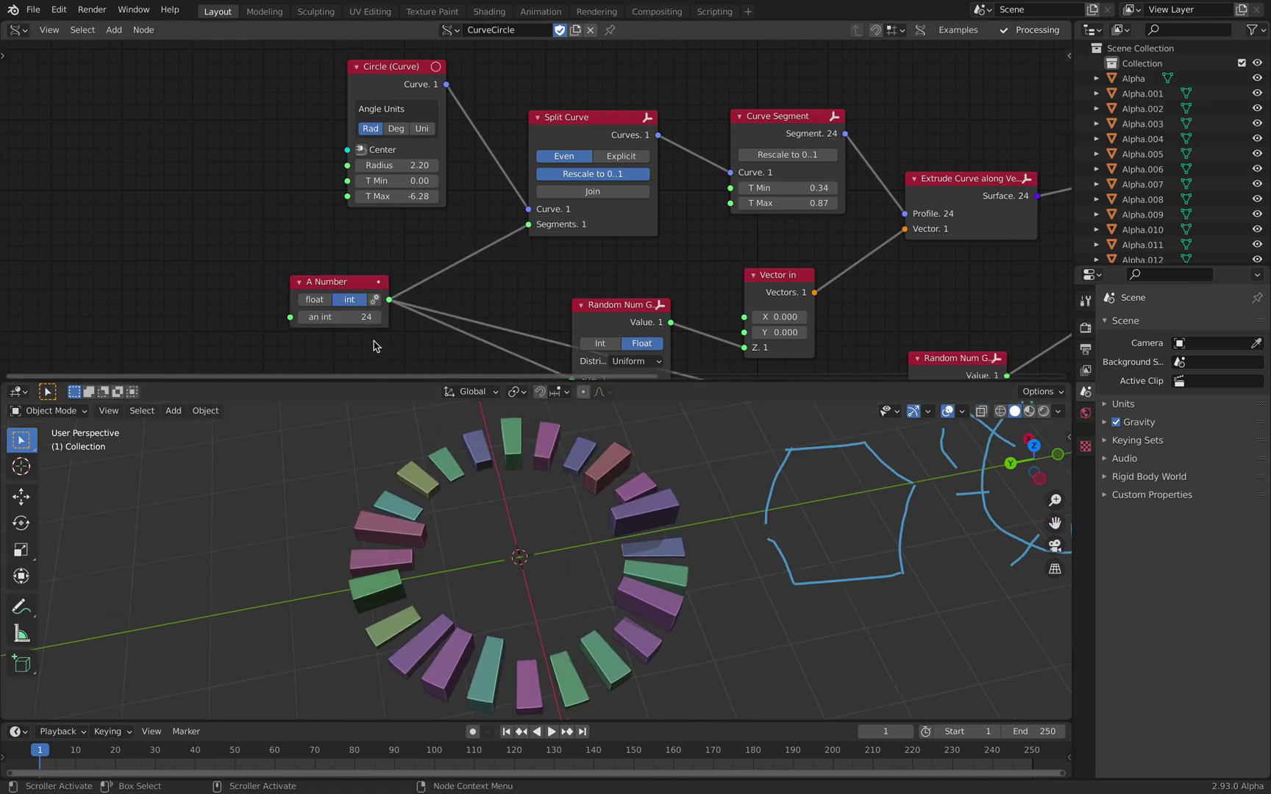
Step: Set the integer in the A Number node to 12
left_click_drag(361, 317, 362, 317)
key("BackSpace")
type("9")
key("Return")
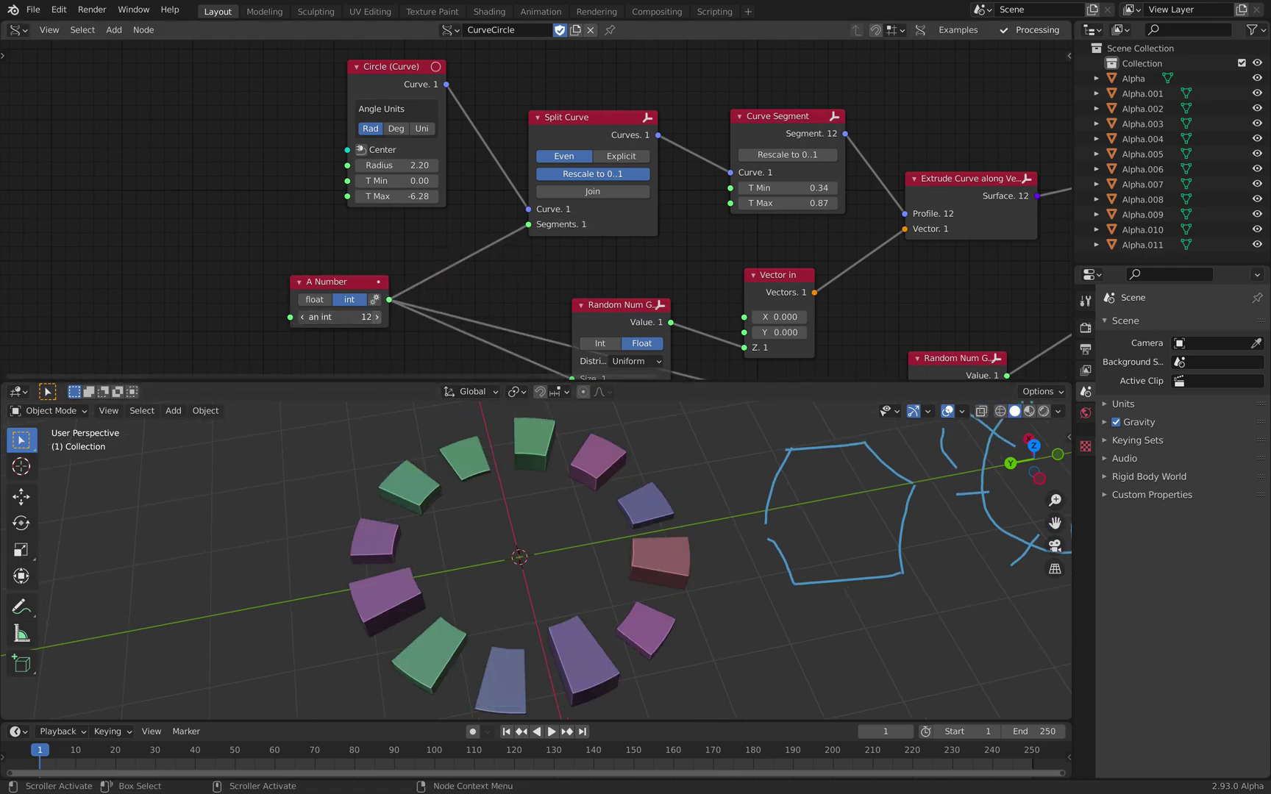
Step: Set the integer in the A Number node to 19 and move the Curve Segment node slightly up and left
middle_click_drag(621, 274, 394, 258)
scroll(392, 264, "up", 2)
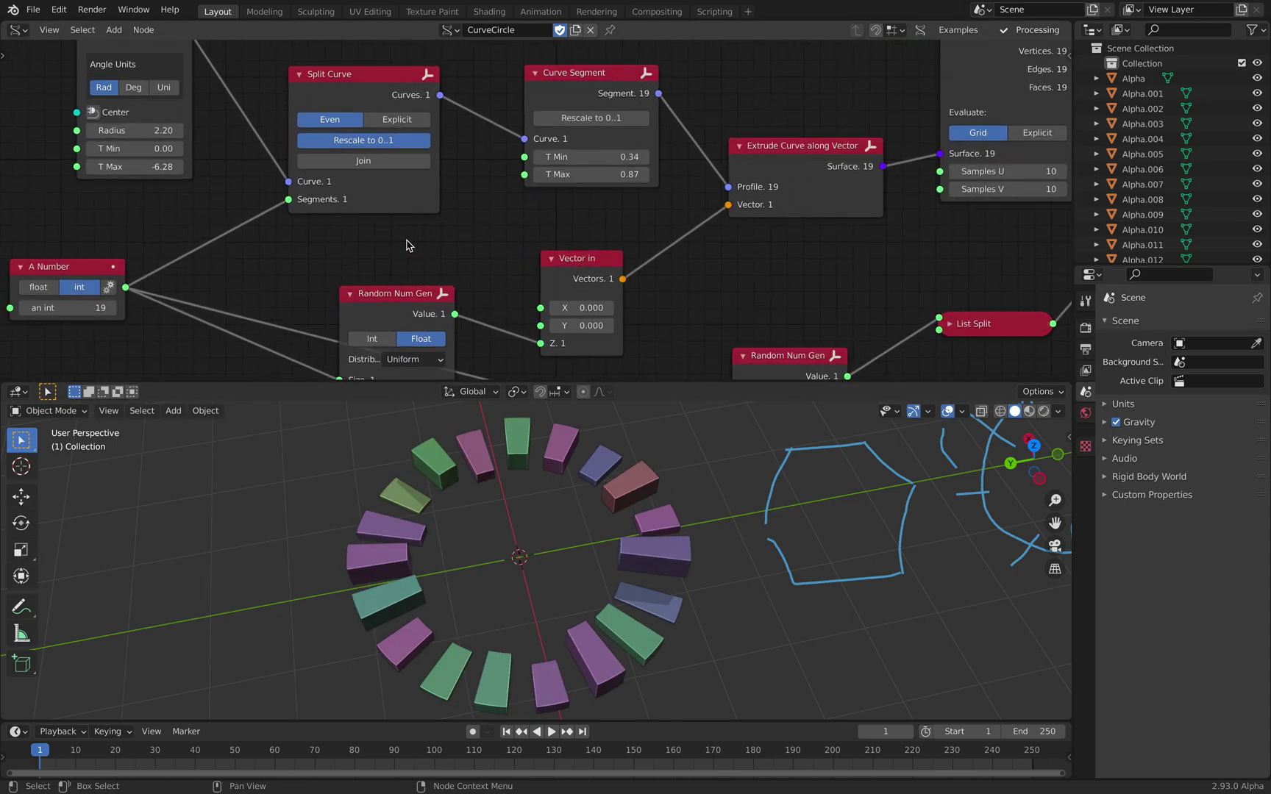
middle_click_drag(375, 203, 463, 281)
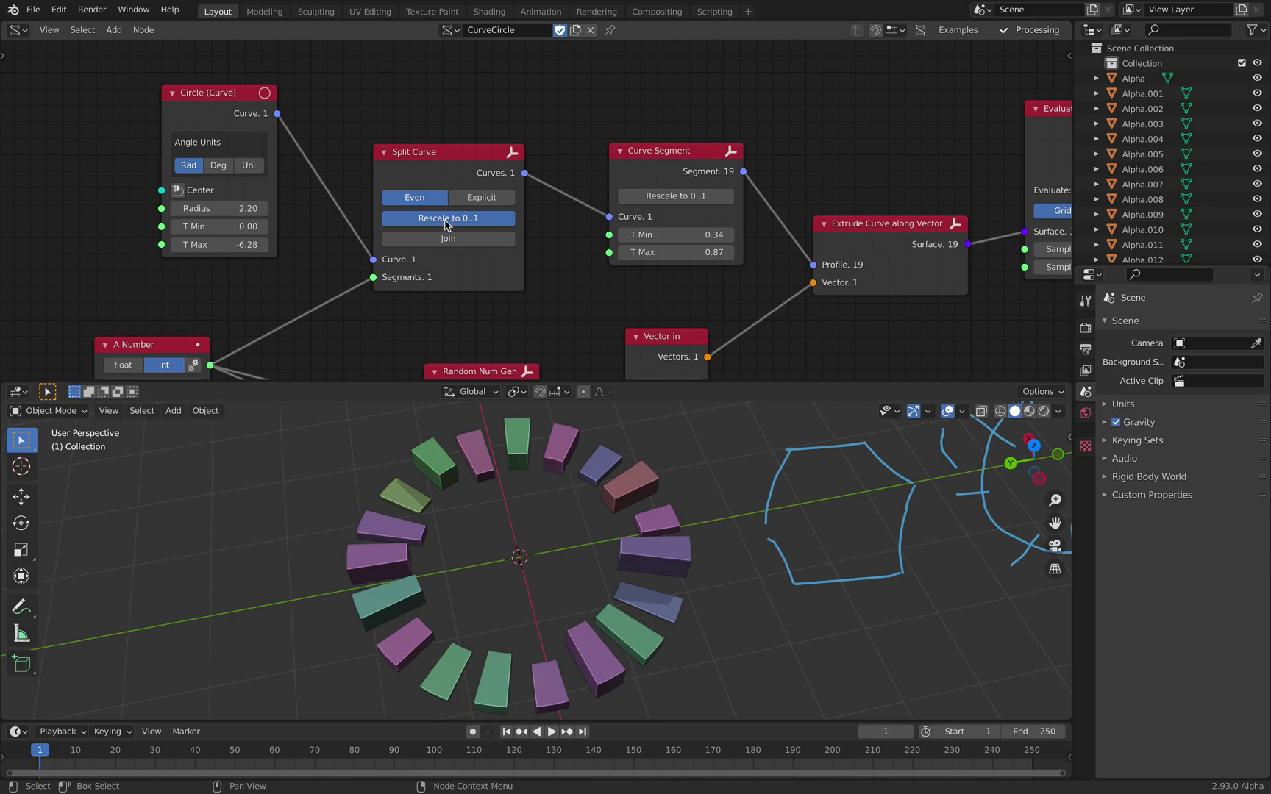
left_click_drag(649, 170, 630, 157)
scroll(661, 207, "right", 2, "ctrl")
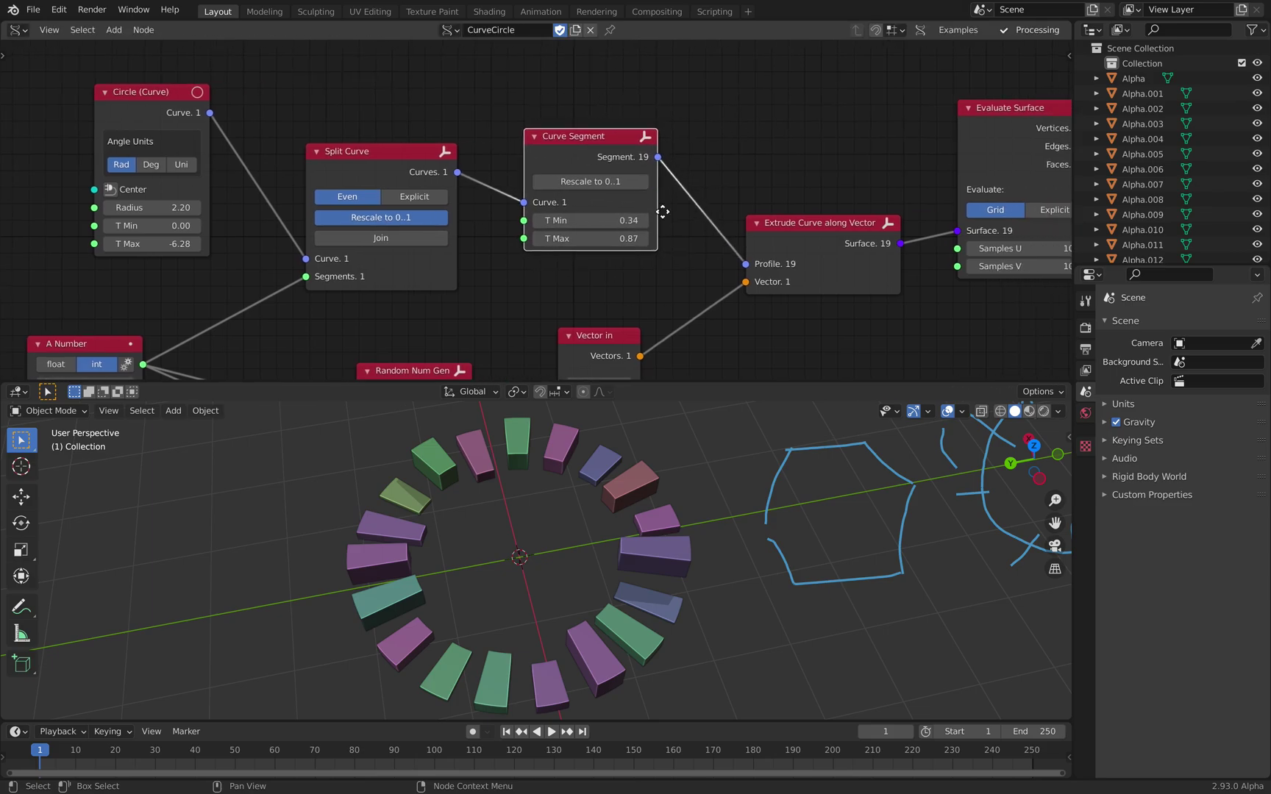
Step: Set Curve Segment's T Min to 0.13 and T Max to 0.66, and enable its Rescale to 0..1 option
scroll(478, 125, "up", 1)
scroll(528, 209, "up", 1)
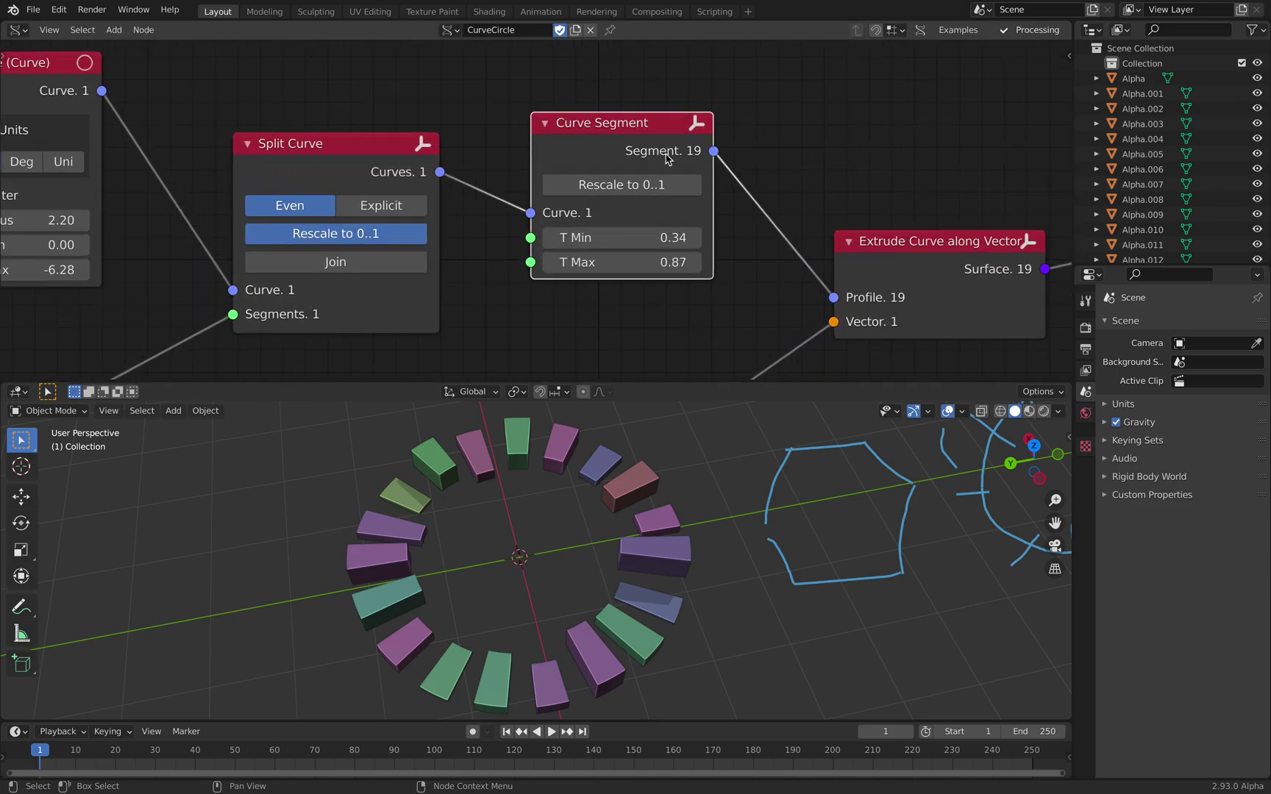
mouse_move(625, 262)
left_mouse_down()
mouse_move(669, 262)
mouse_move(633, 238)
left_mouse_up()
left_click_drag(644, 254, 614, 256)
left_click_drag(638, 236, 605, 237)
left_click(630, 185)
mouse_move(605, 256)
left_mouse_down()
mouse_move(638, 256)
mouse_move(588, 256)
mouse_move(598, 256)
left_mouse_up()
scroll(647, 515, "down", 2)
middle_click_drag(647, 515, 588, 512)
middle_click_drag(576, 275, 577, 191)
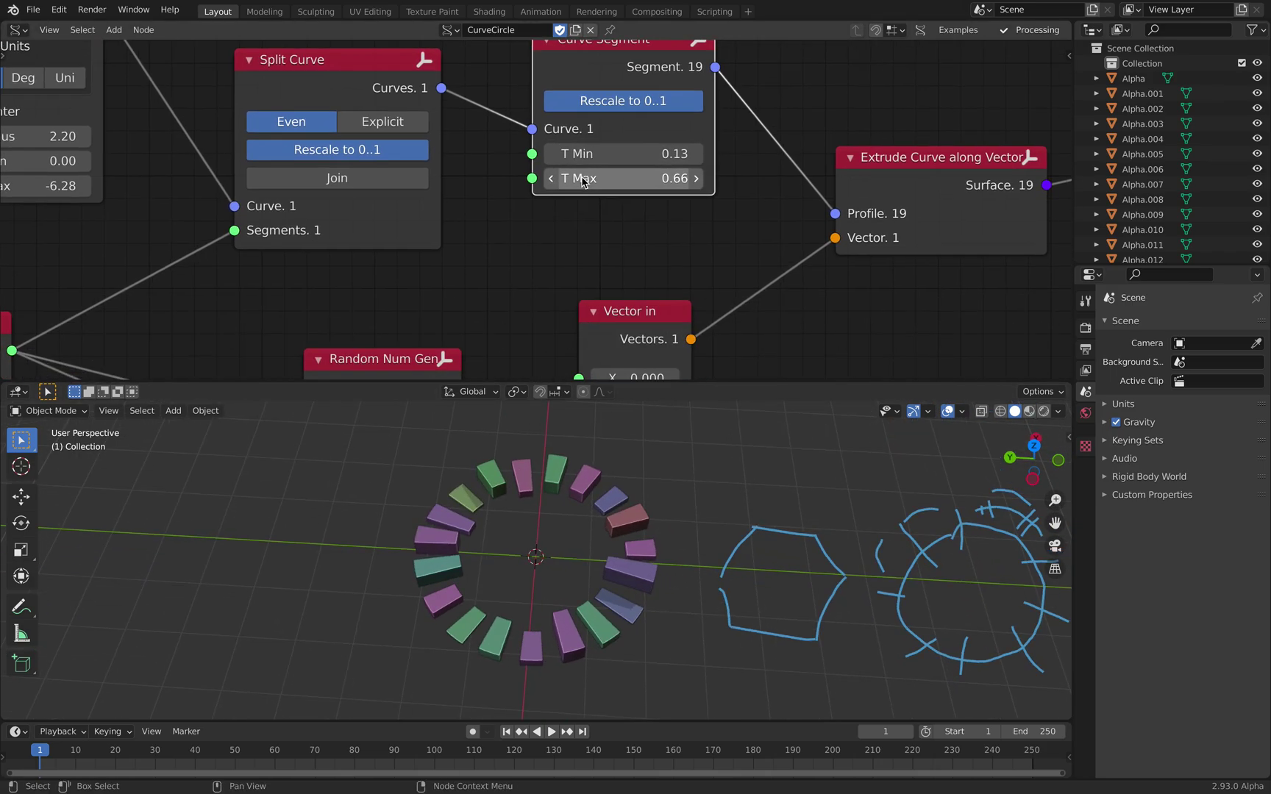
Step: Turn Split Curve's Rescale to 0..1 option off to inspect its effect on the blocks, and turn it back on
middle_click_drag(470, 228, 604, 210)
scroll(600, 217, "down", 2)
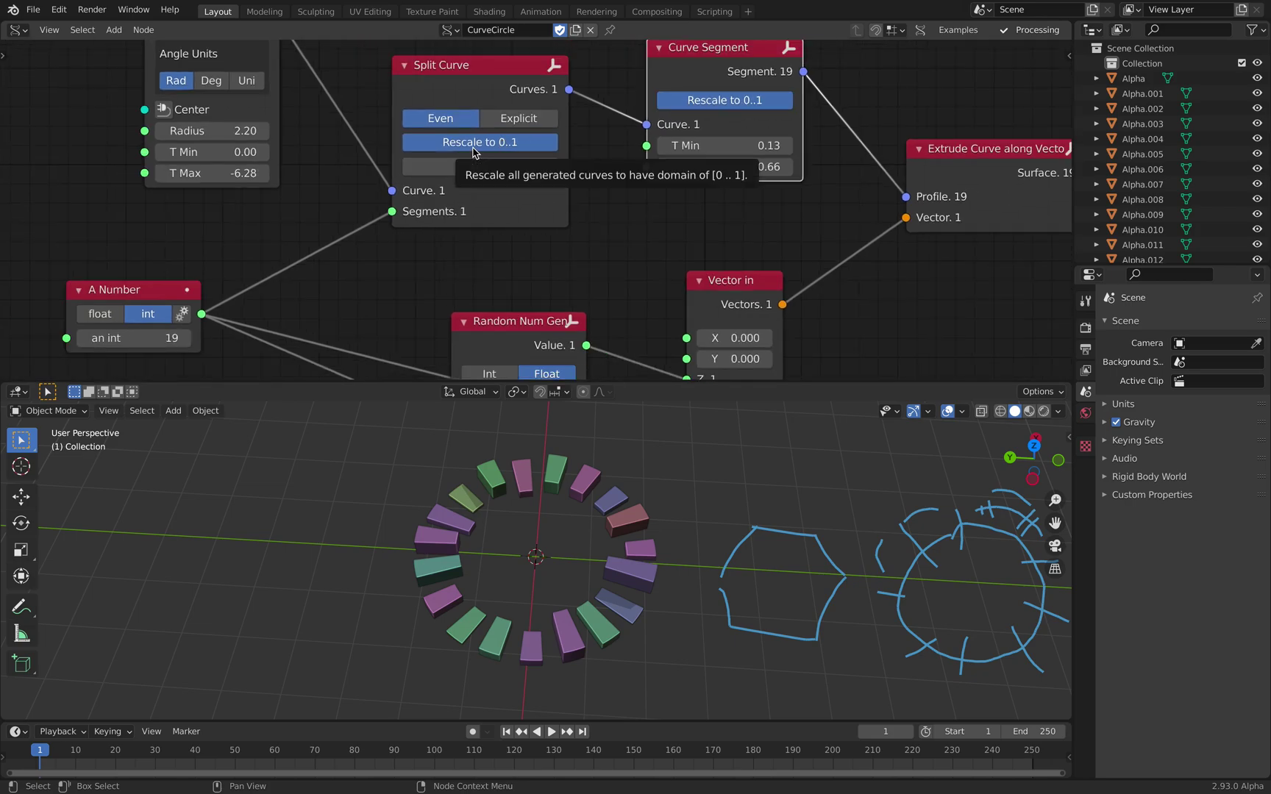
left_click(474, 142)
middle_click_drag(514, 471, 357, 523)
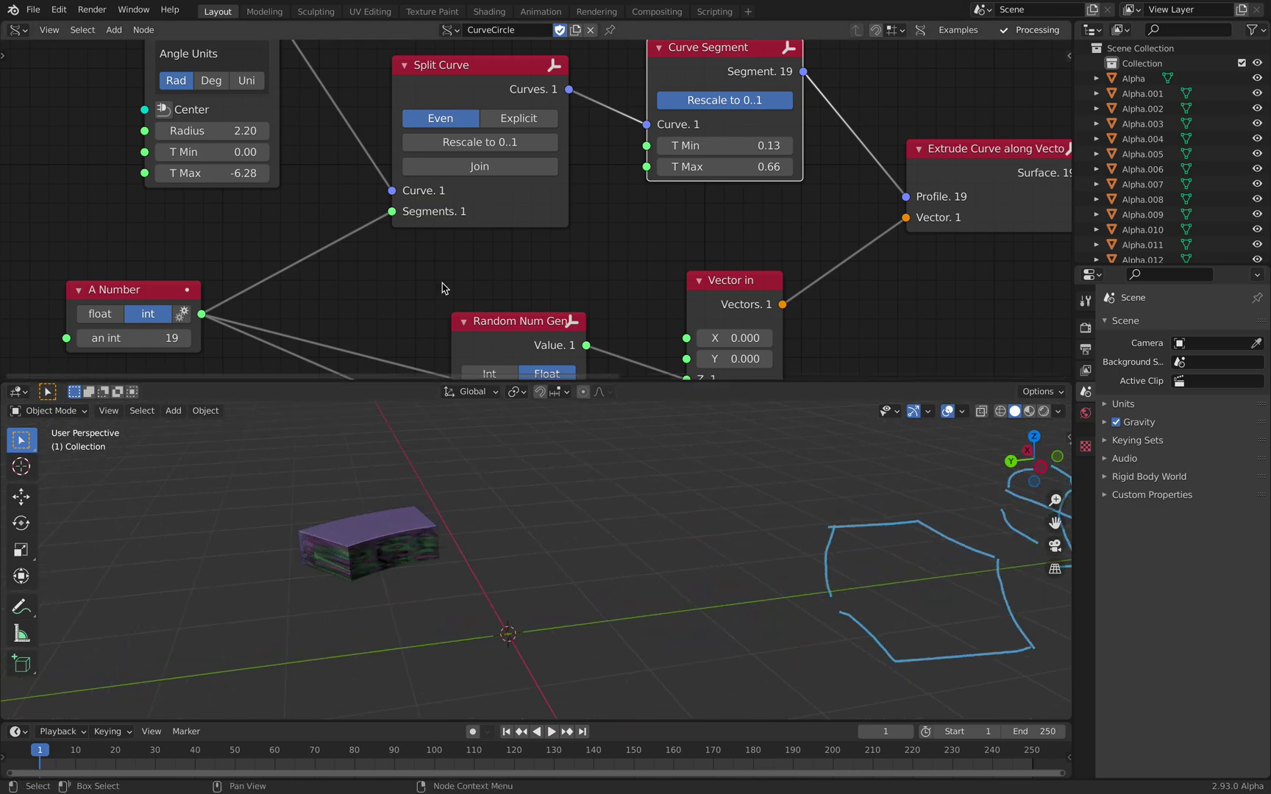
left_click(485, 143)
middle_click_drag(508, 632, 494, 672)
scroll(494, 215, "down", 3)
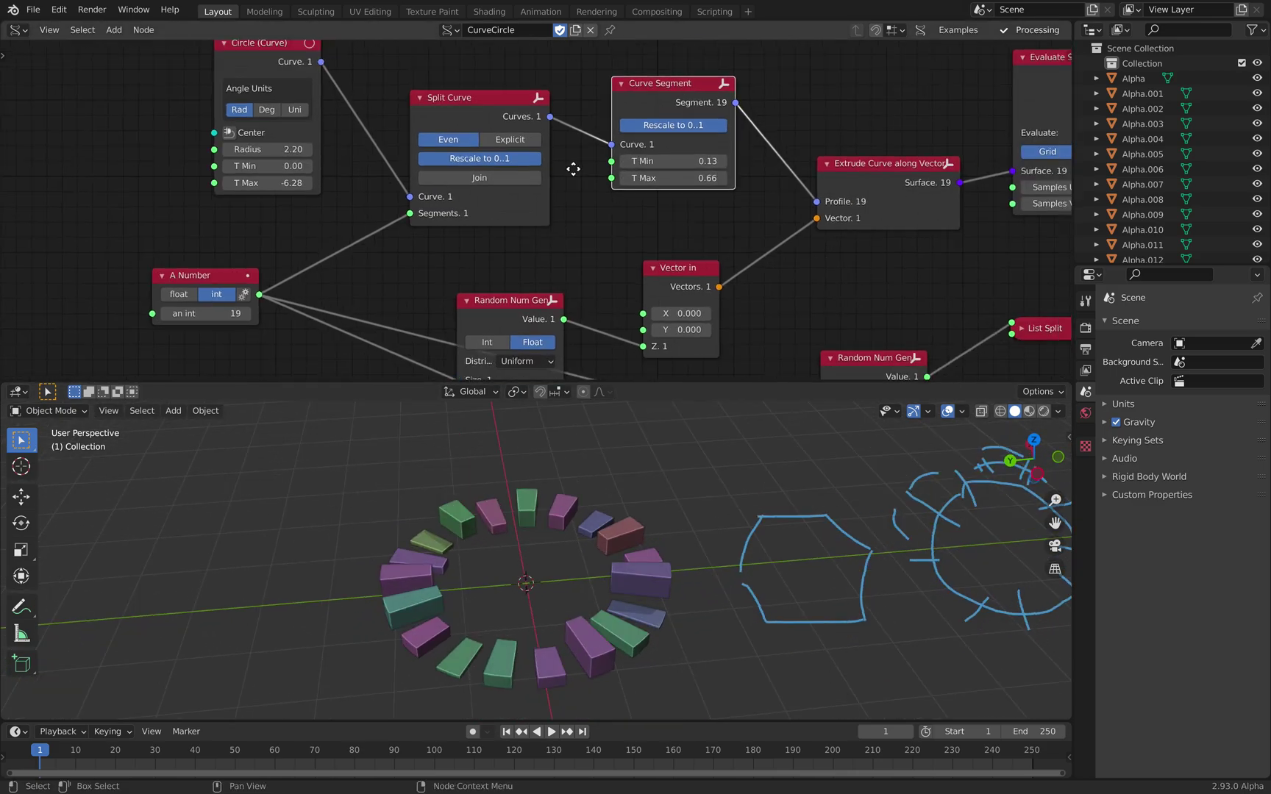
Step: Save the file, and widen and reposition the Extrude Curve along Vector node between Curve Segment and Evaluate Surface
middle_click_drag(573, 170, 511, 181)
middle_click_drag(632, 166, 486, 162)
key("ctrl+s")
middle_click_drag(651, 200, 630, 166)
left_click_drag(656, 148, 651, 143)
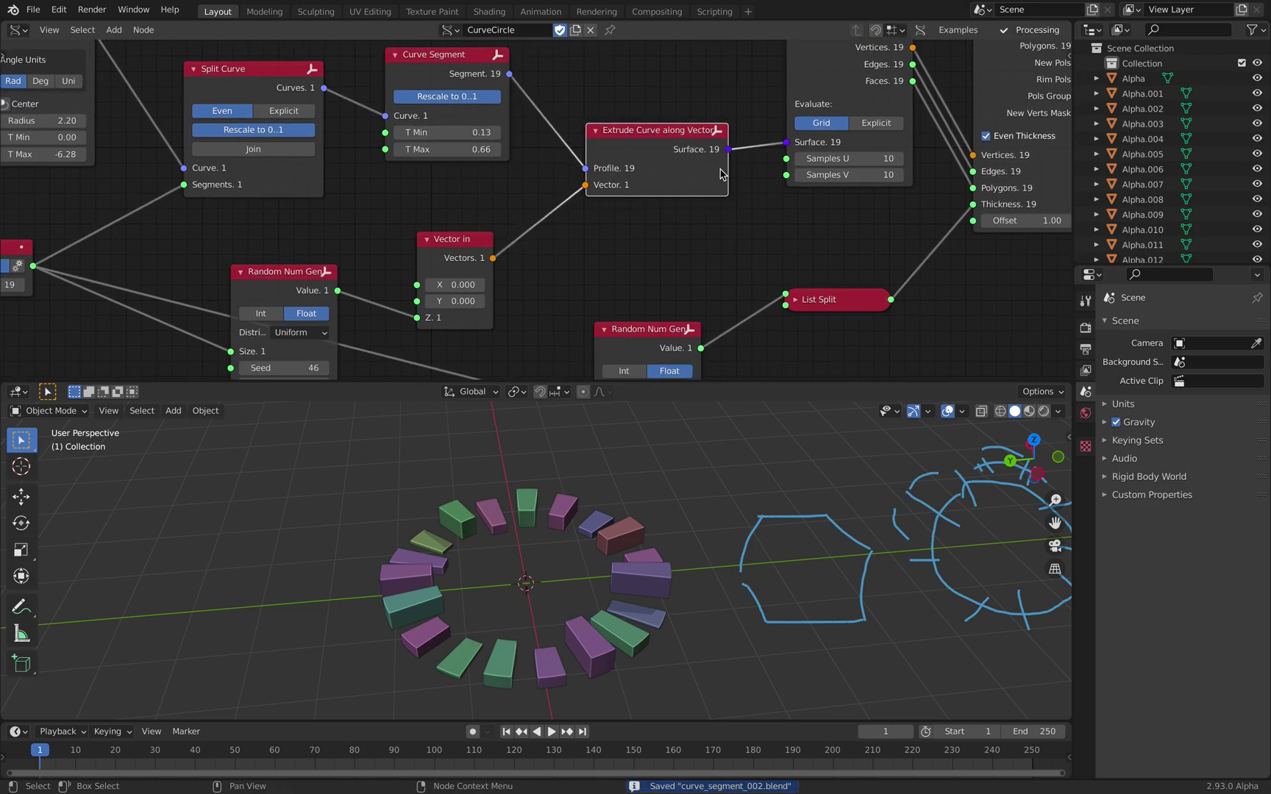
left_click_drag(733, 172, 747, 169)
left_click_drag(666, 160, 645, 183)
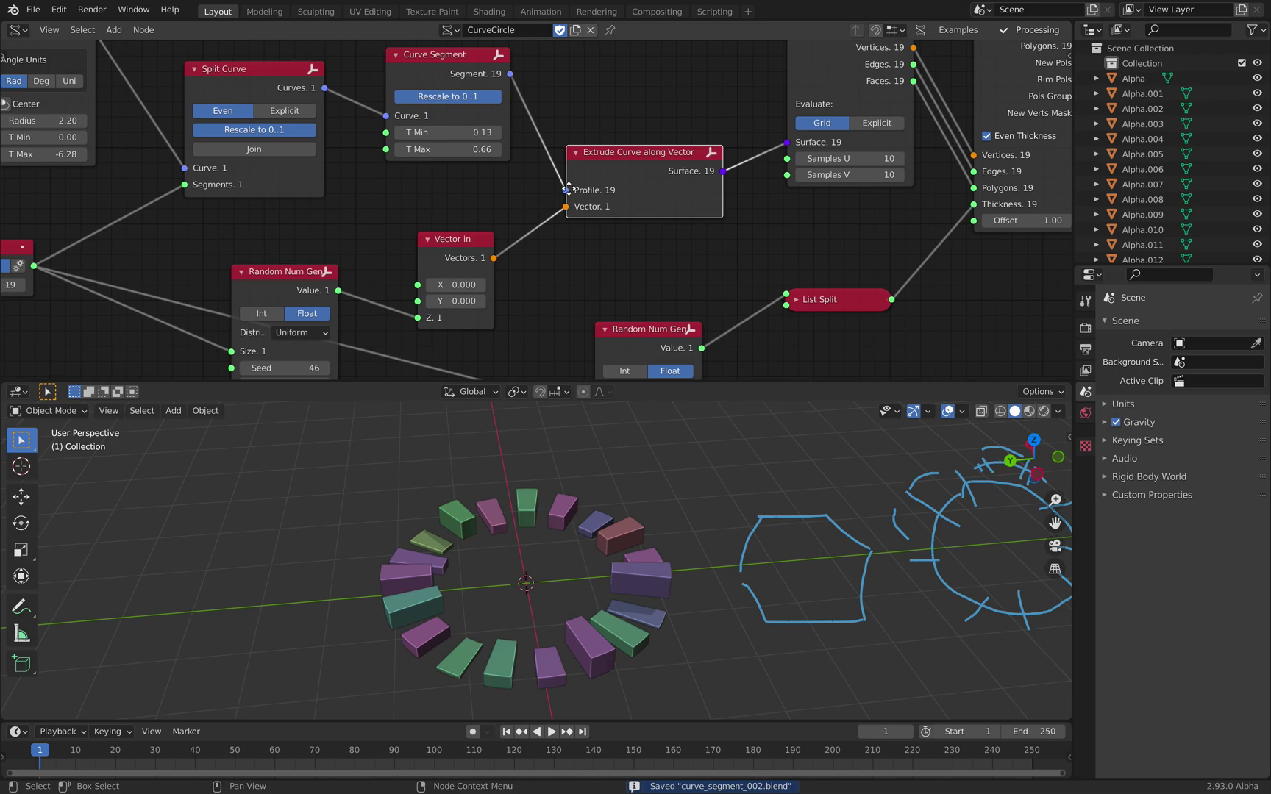
Step: Try -0.12 for both X and Y in the Vector in node and reset both to 0
middle_click_drag(463, 287, 581, 225)
mouse_move(582, 225)
left_mouse_down()
mouse_move(617, 225)
mouse_move(559, 225)
mouse_move(618, 238)
mouse_move(555, 238)
mouse_move(585, 238)
mouse_move(573, 238)
left_mouse_up()
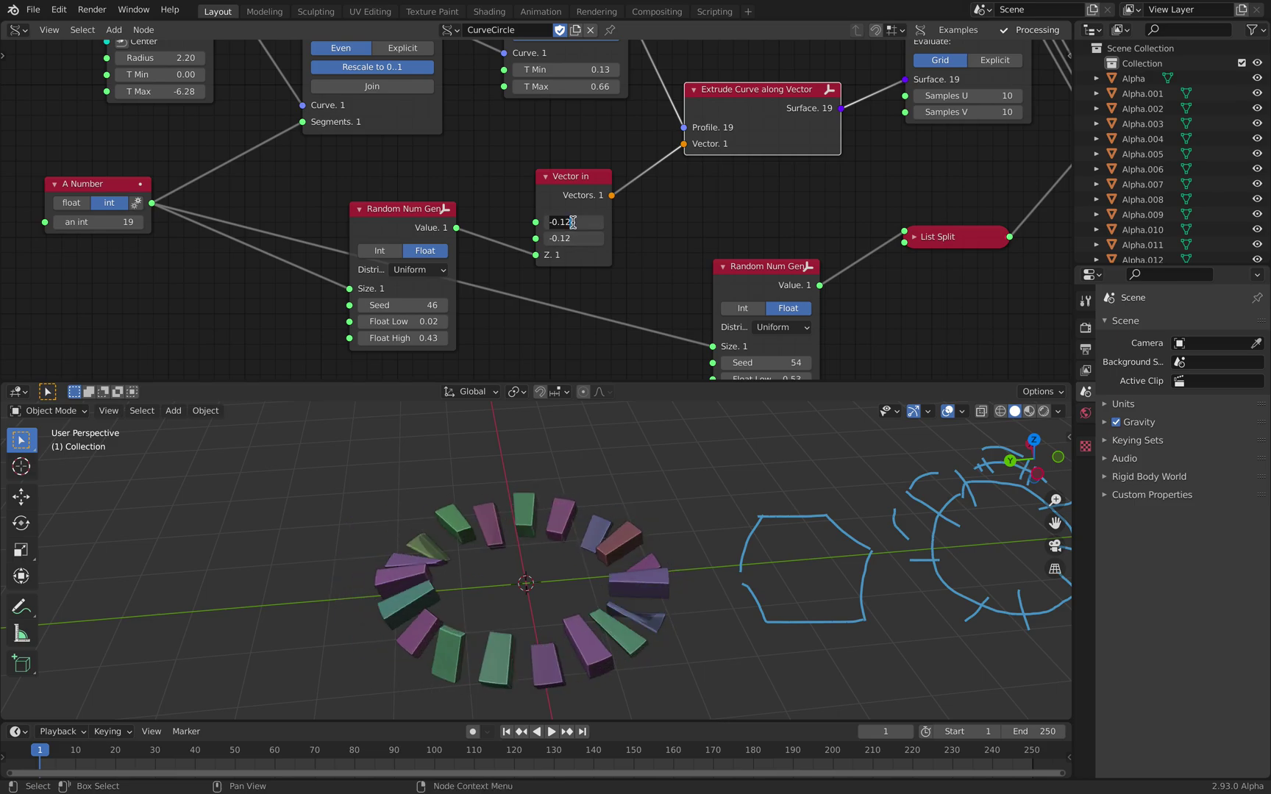
type("0")
key("Return")
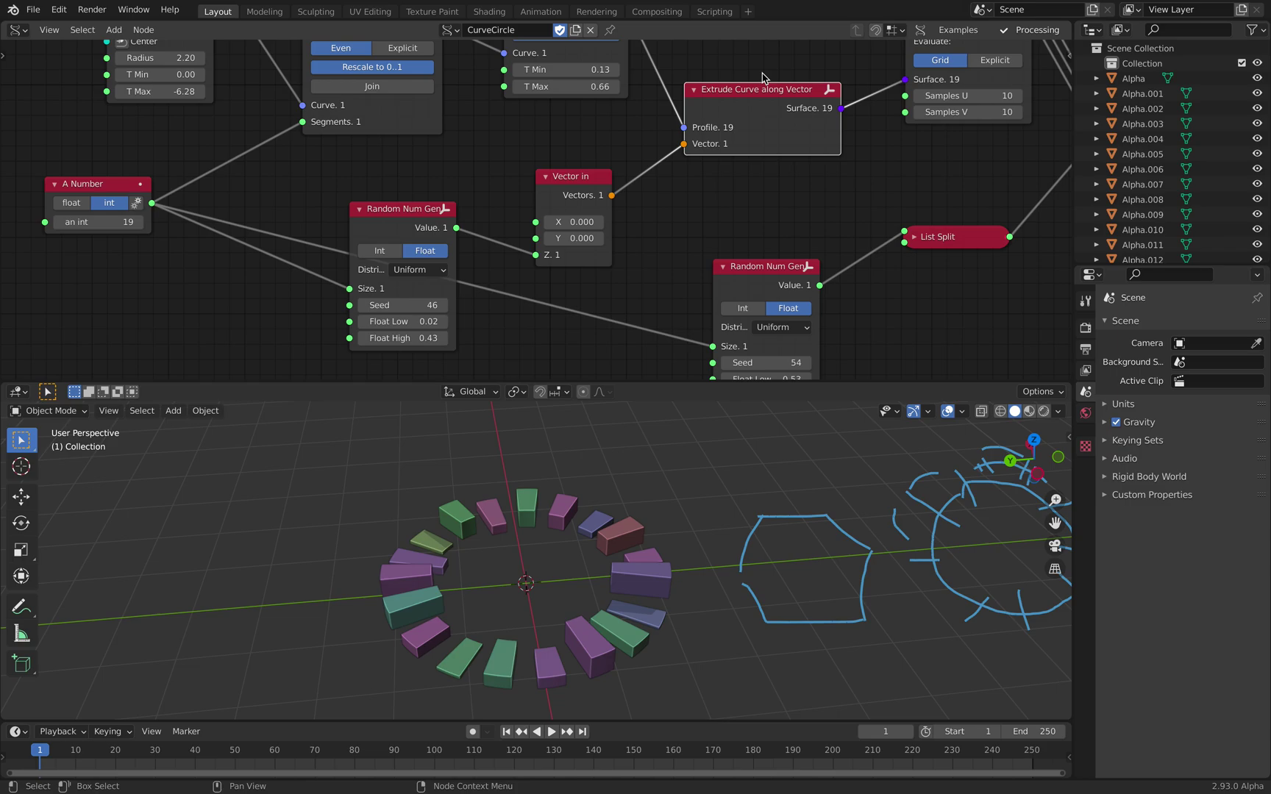
Step: Set Float Low to 0.12 and Float High to 0.71 on the Random Num Gen node feeding Vector in's Z
middle_click_drag(711, 161, 730, 147)
left_click_drag(428, 202, 441, 205)
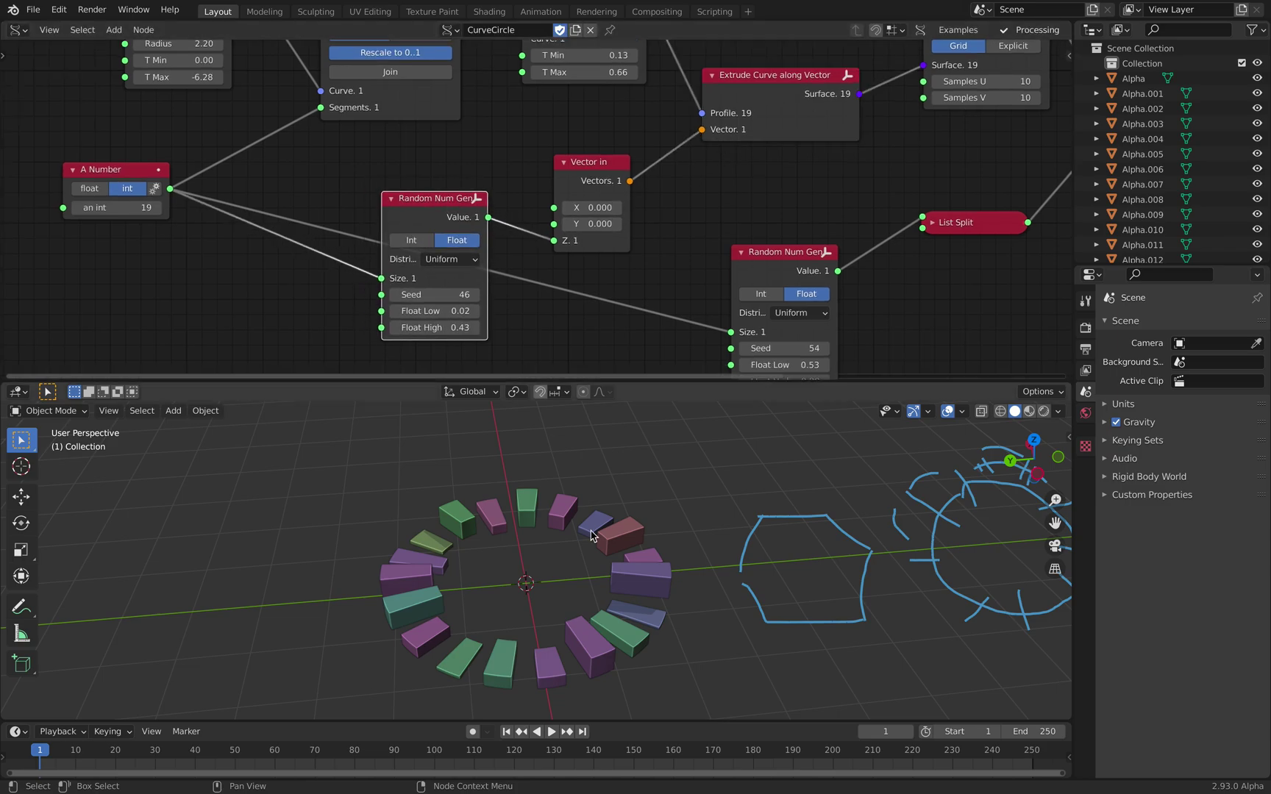
middle_click_drag(622, 607, 626, 577)
scroll(637, 592, "up", 2)
middle_click_drag(674, 672, 676, 639, "shift")
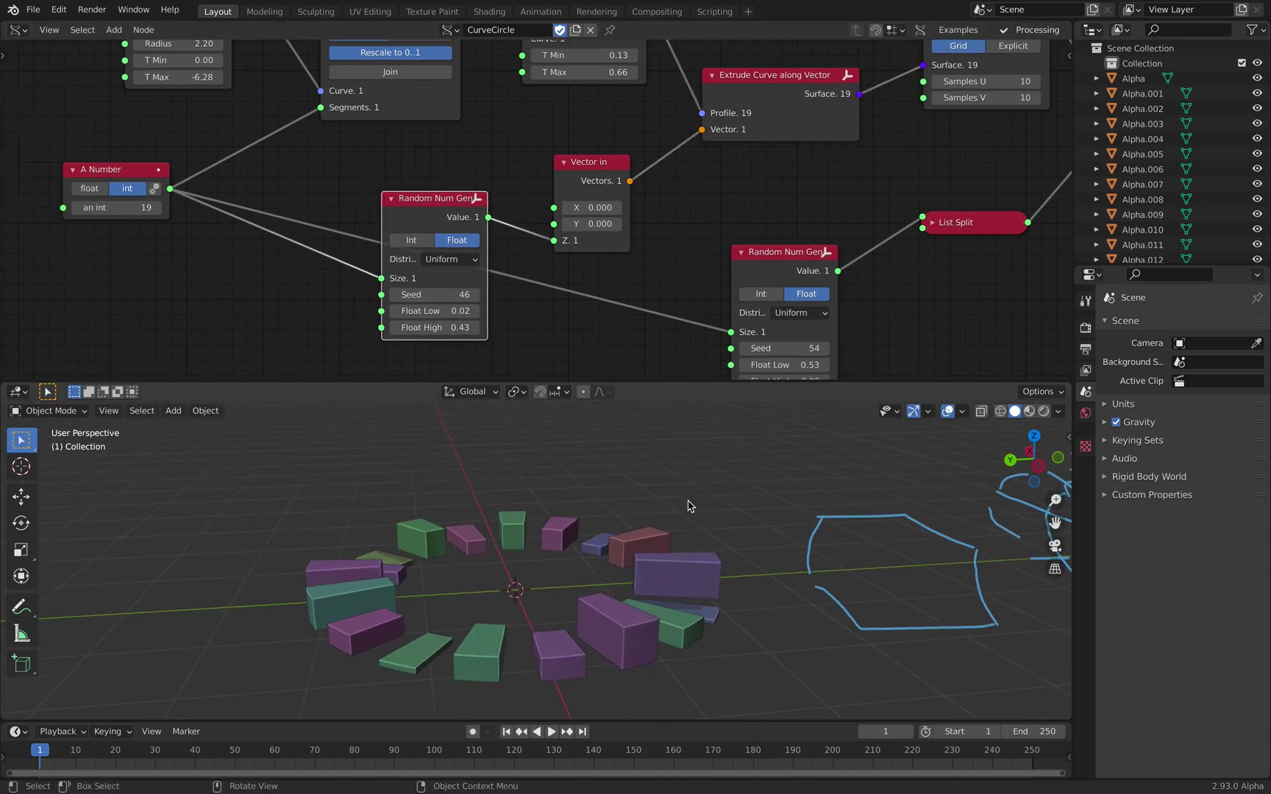
scroll(511, 275, "up", 1)
left_click_drag(423, 328, 452, 328)
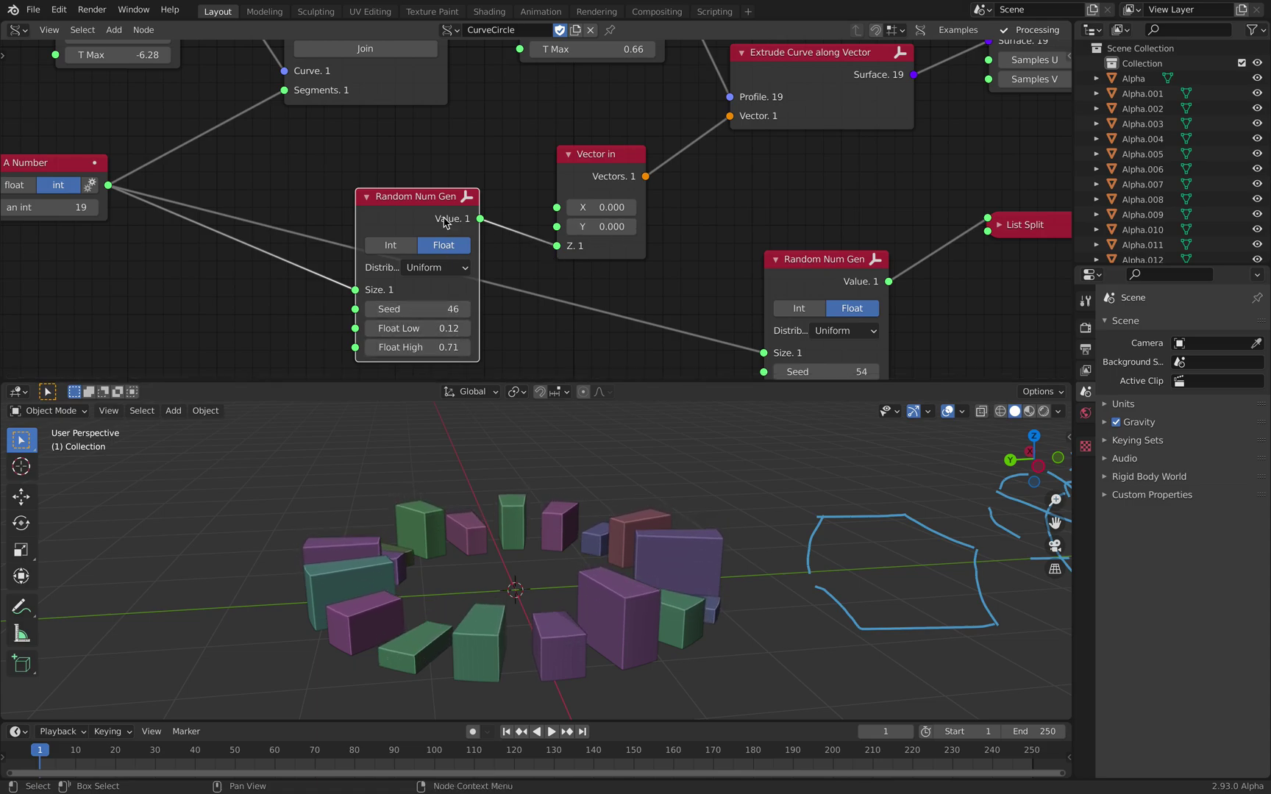
mouse_move(417, 193)
left_mouse_down()
mouse_move(421, 151)
mouse_move(415, 191)
left_mouse_up()
Step: Raise the integer in the A Number node to 26 and inspect the ring of blocks from several angles
scroll(147, 195, "down", 3)
middle_click_drag(111, 192, 317, 184)
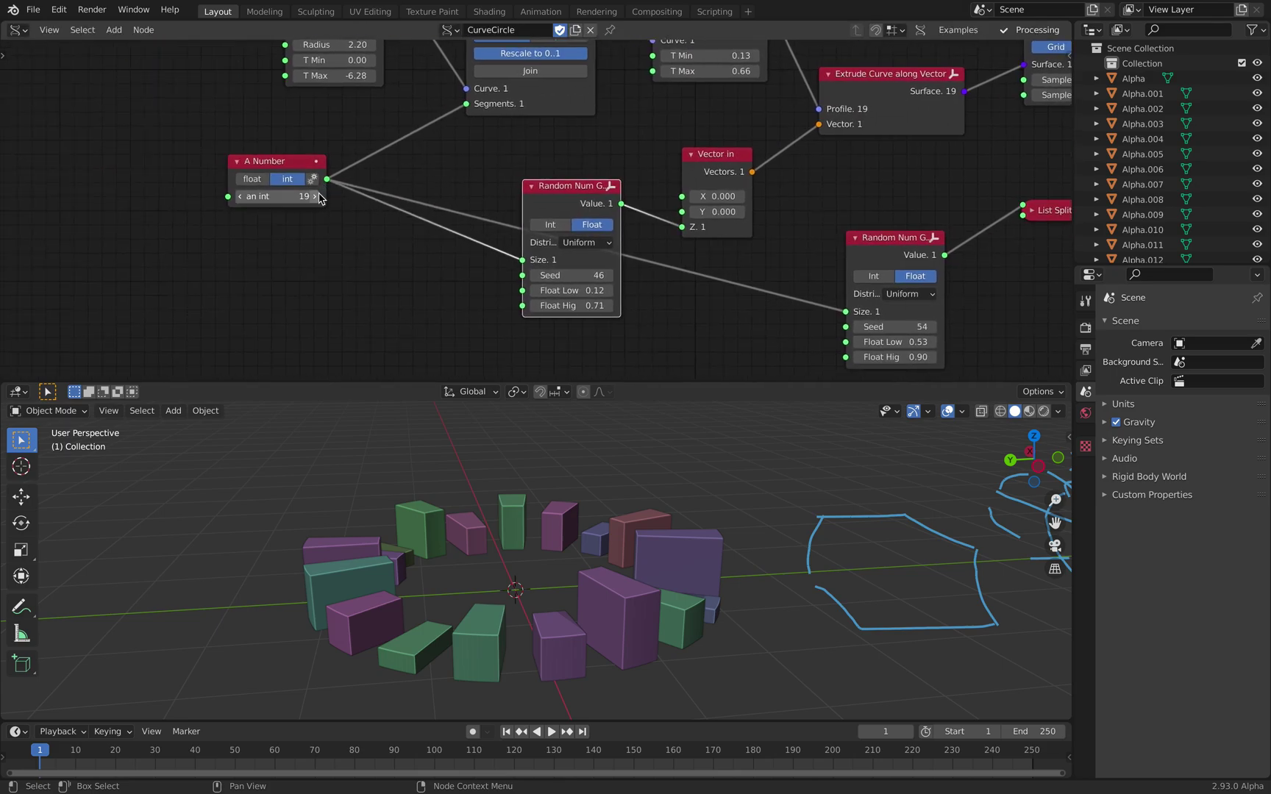
left_click(319, 197)
left_click(319, 197)
left_click(319, 197)
left_click(319, 198)
left_click(320, 198)
left_click(319, 197)
left_click(319, 197)
middle_click_drag(719, 537, 664, 553)
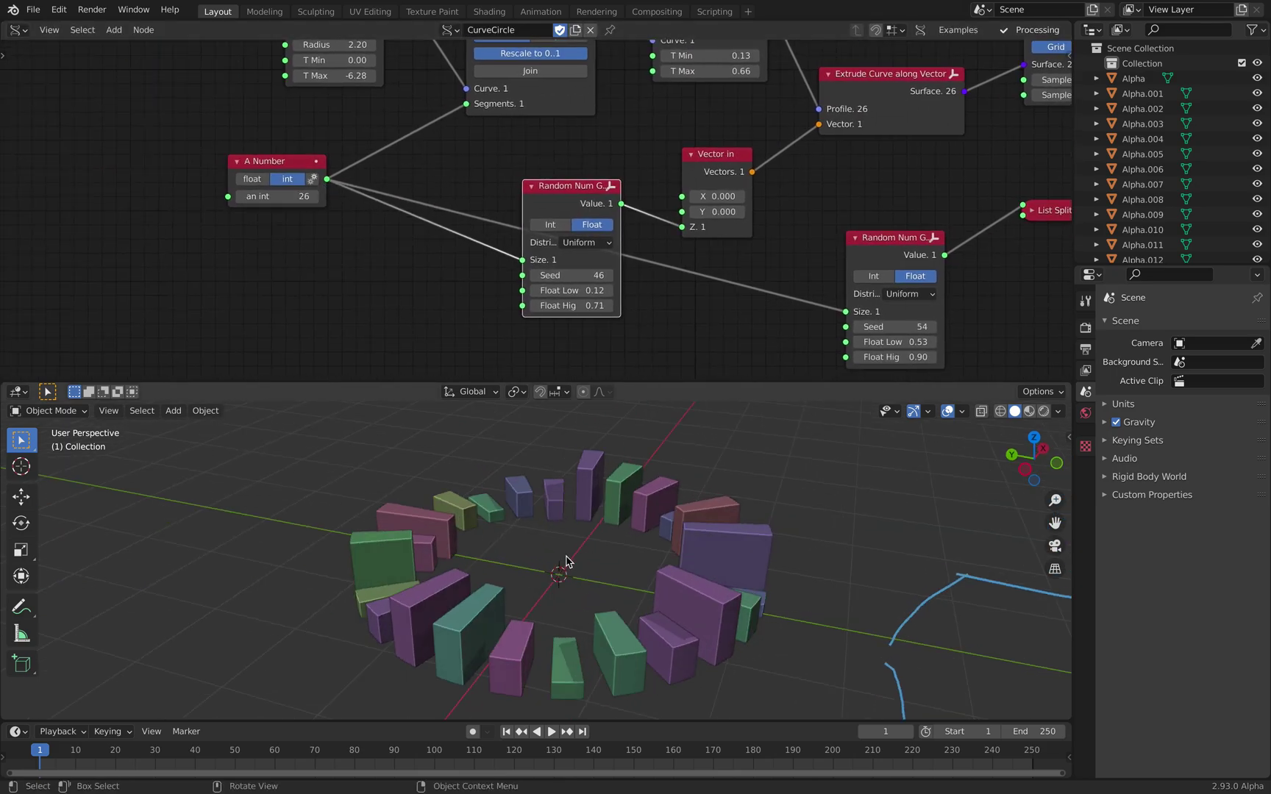
middle_click_drag(566, 562, 601, 479)
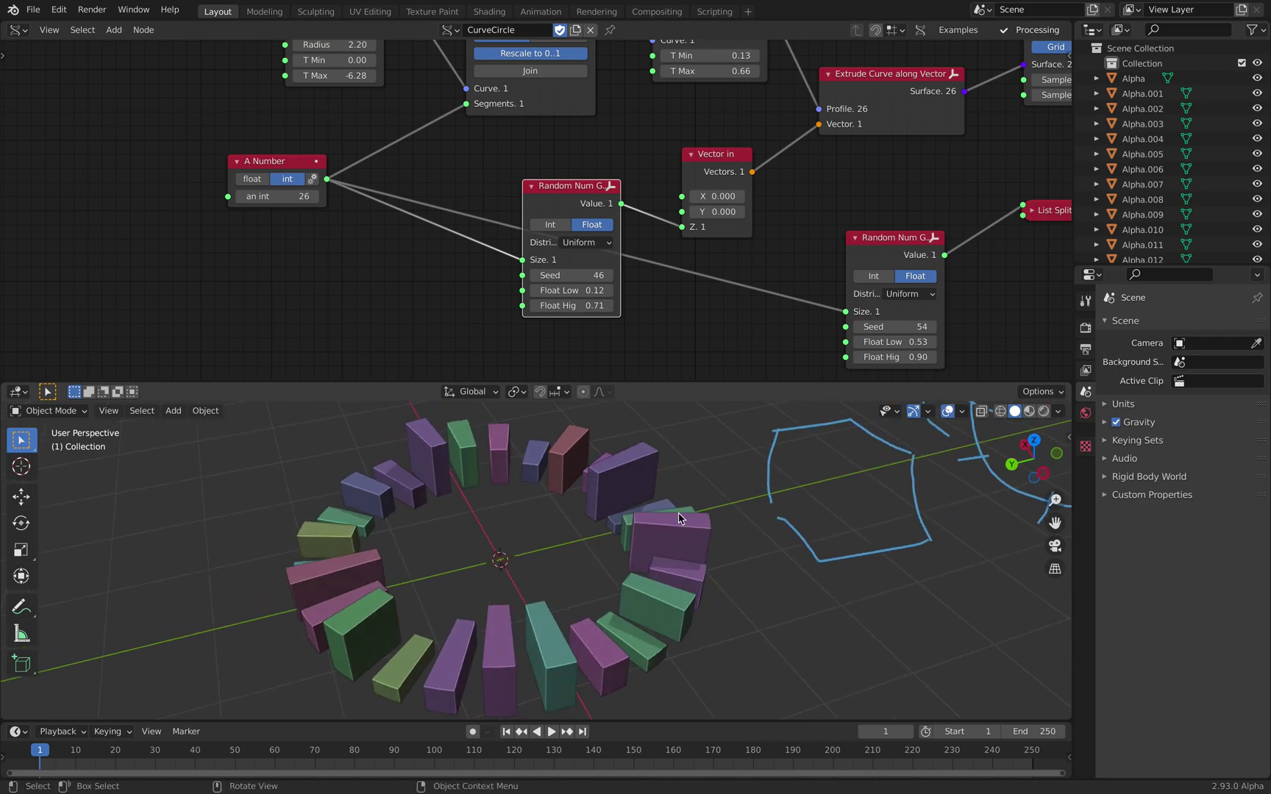
middle_click_drag(678, 517, 610, 456)
Step: Move the Random Num Gen node with seed 54 and the List Split node up in the node tree
middle_click_drag(669, 249, 495, 209)
middle_click_drag(478, 563, 506, 515)
middle_click_drag(576, 267, 516, 273)
left_click_drag(662, 220, 659, 179)
middle_click_drag(392, 163, 316, 273)
left_click_drag(749, 289, 757, 251)
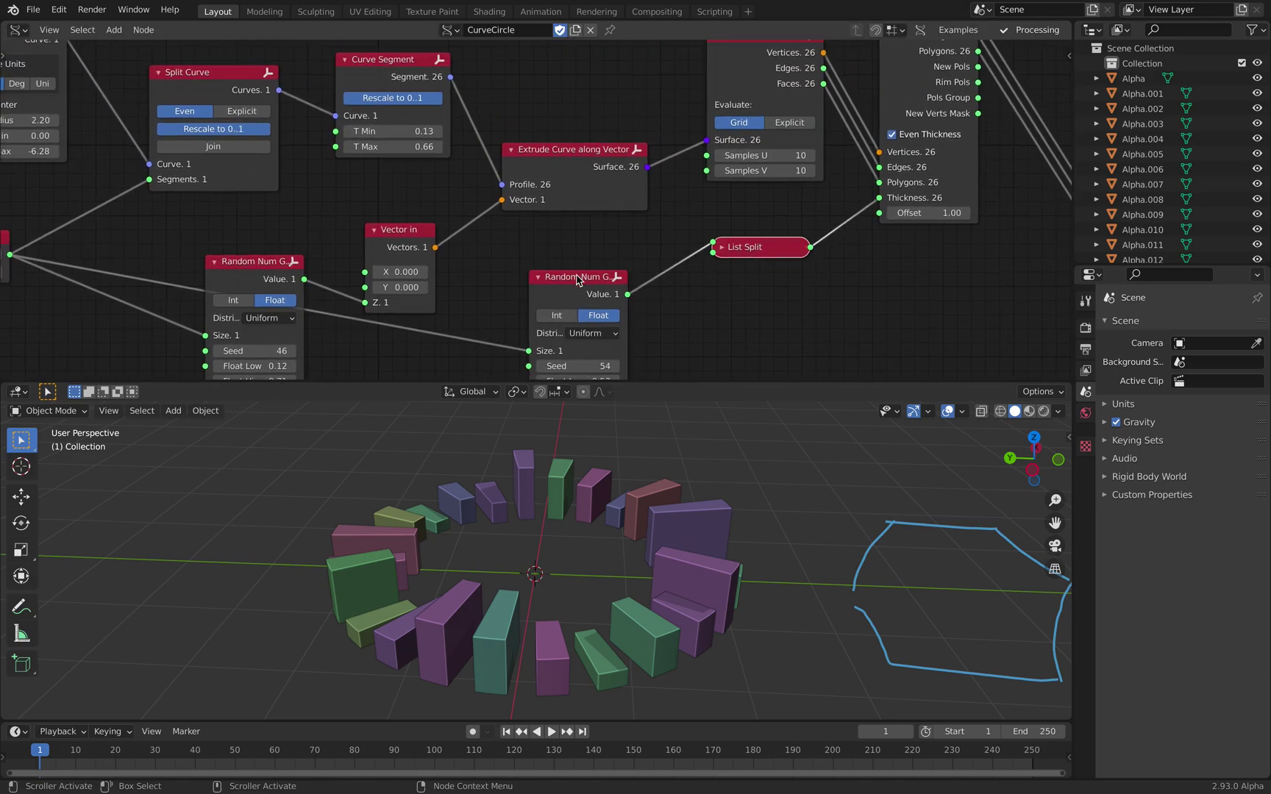
middle_click_drag(751, 202, 665, 237)
middle_click_drag(676, 506, 661, 520)
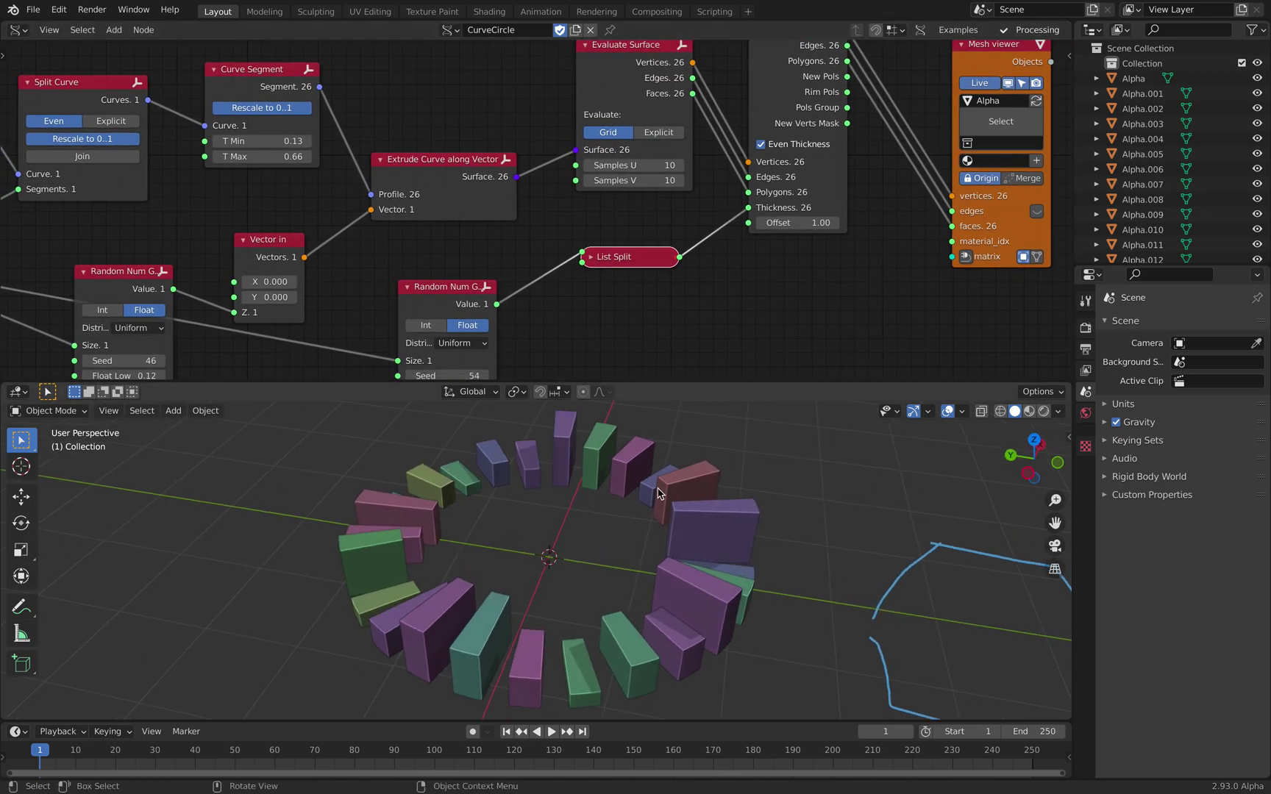
Step: Reposition the Extrude Curve along Vector and Evaluate Surface nodes within the chain leading to Solidify
middle_click_drag(678, 217, 636, 263)
scroll(589, 216, "down", 2)
middle_click_drag(463, 225, 481, 259)
scroll(428, 246, "up", 5)
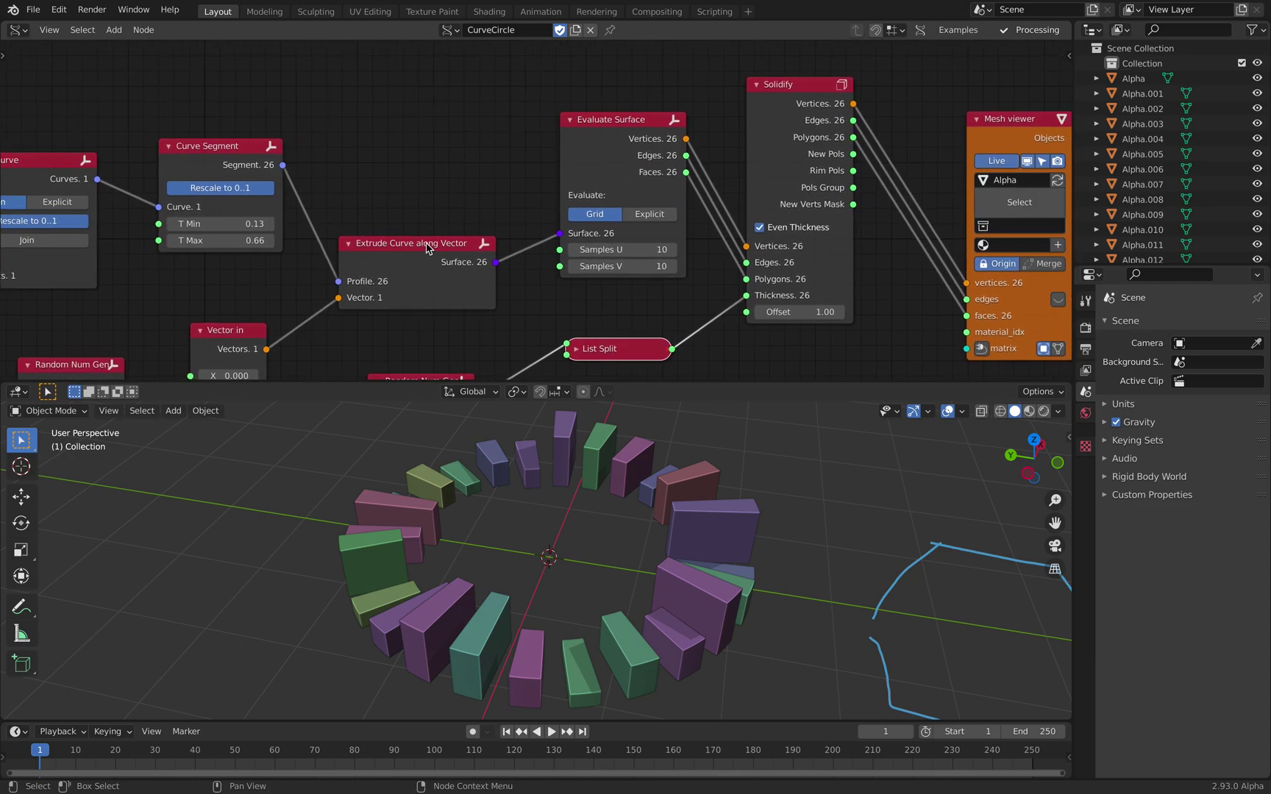
left_click_drag(424, 248, 425, 220)
middle_click_drag(357, 237, 487, 220)
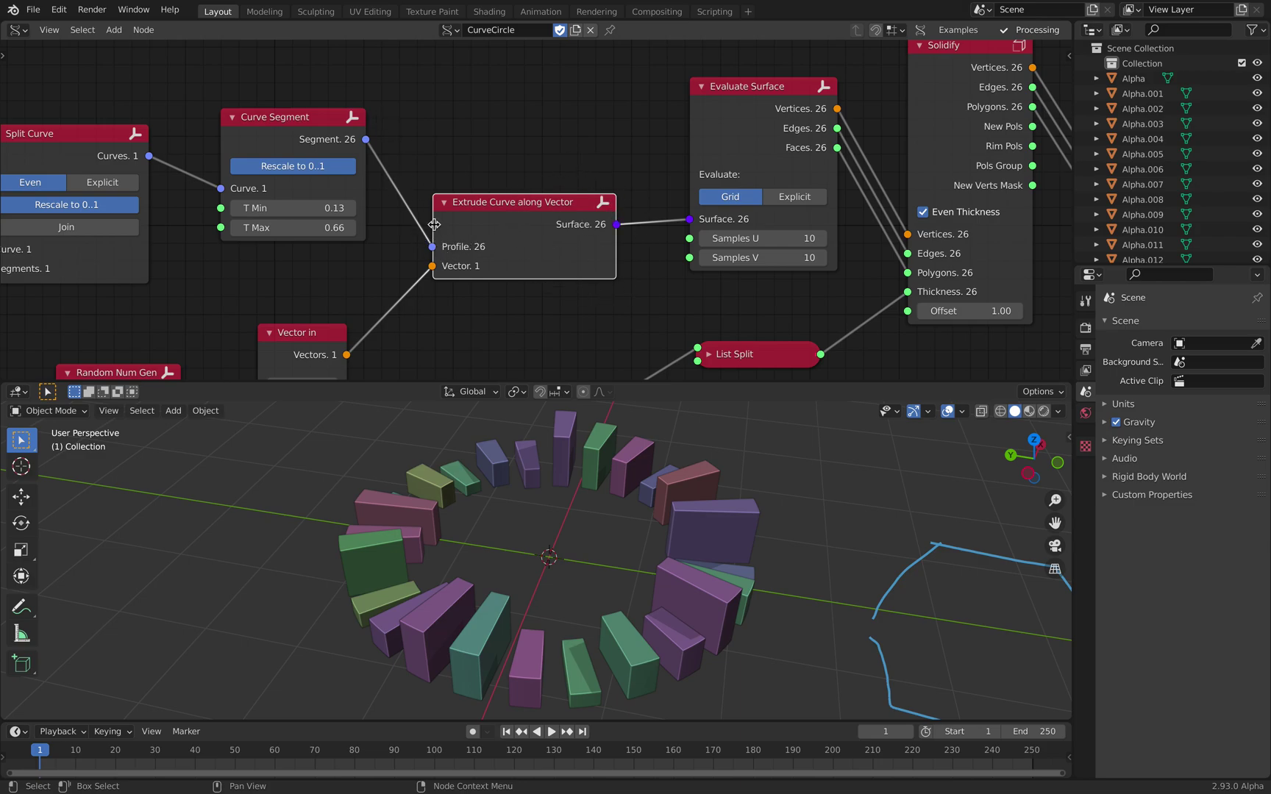
middle_click_drag(552, 244, 409, 266)
left_click_drag(588, 201, 578, 187)
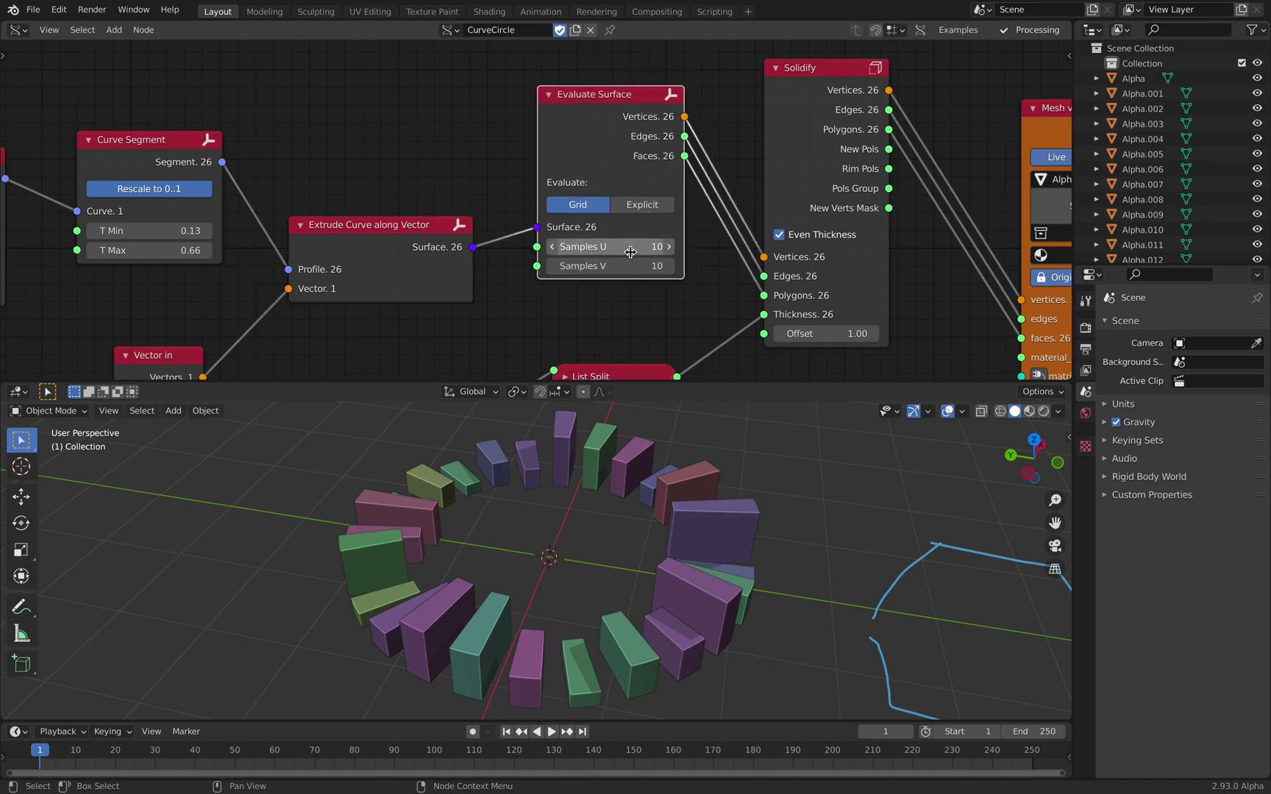
left_click_drag(616, 135, 619, 147)
middle_click_drag(619, 152, 615, 107)
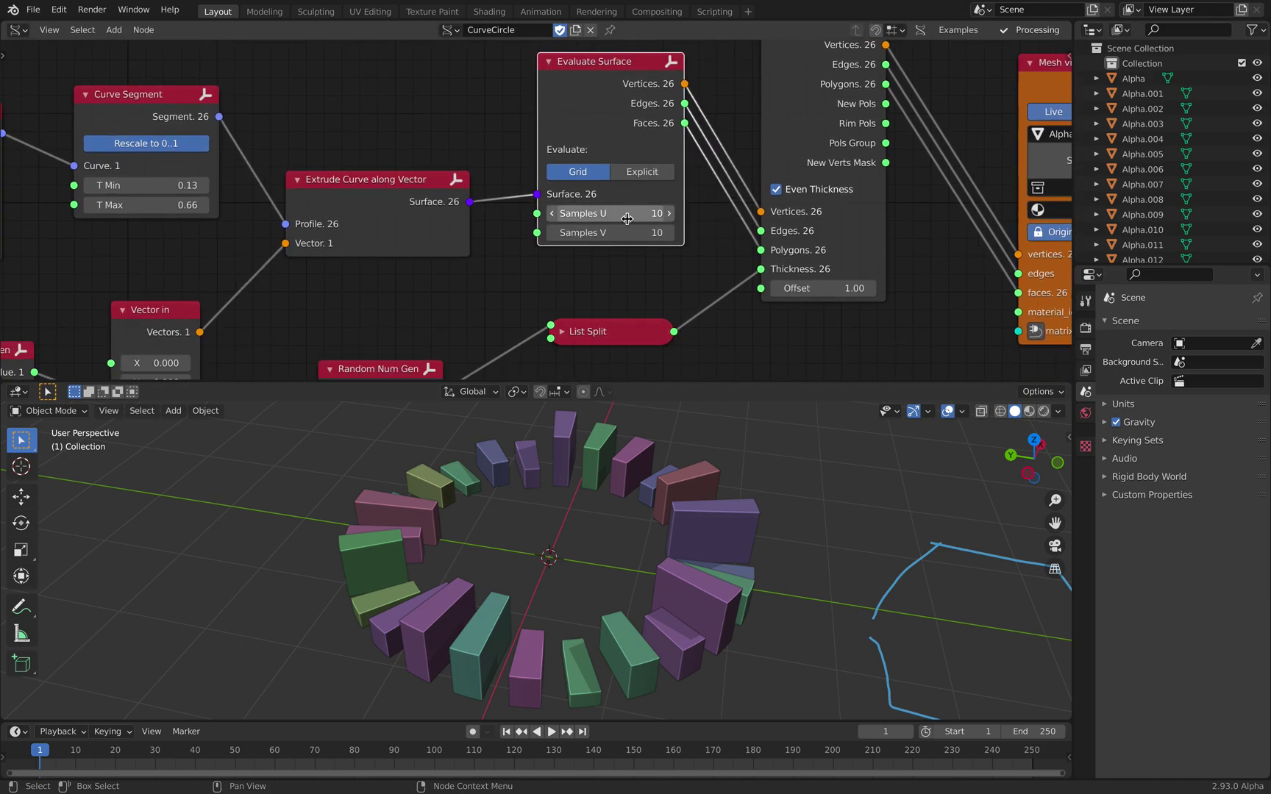
middle_click_drag(631, 220, 624, 198)
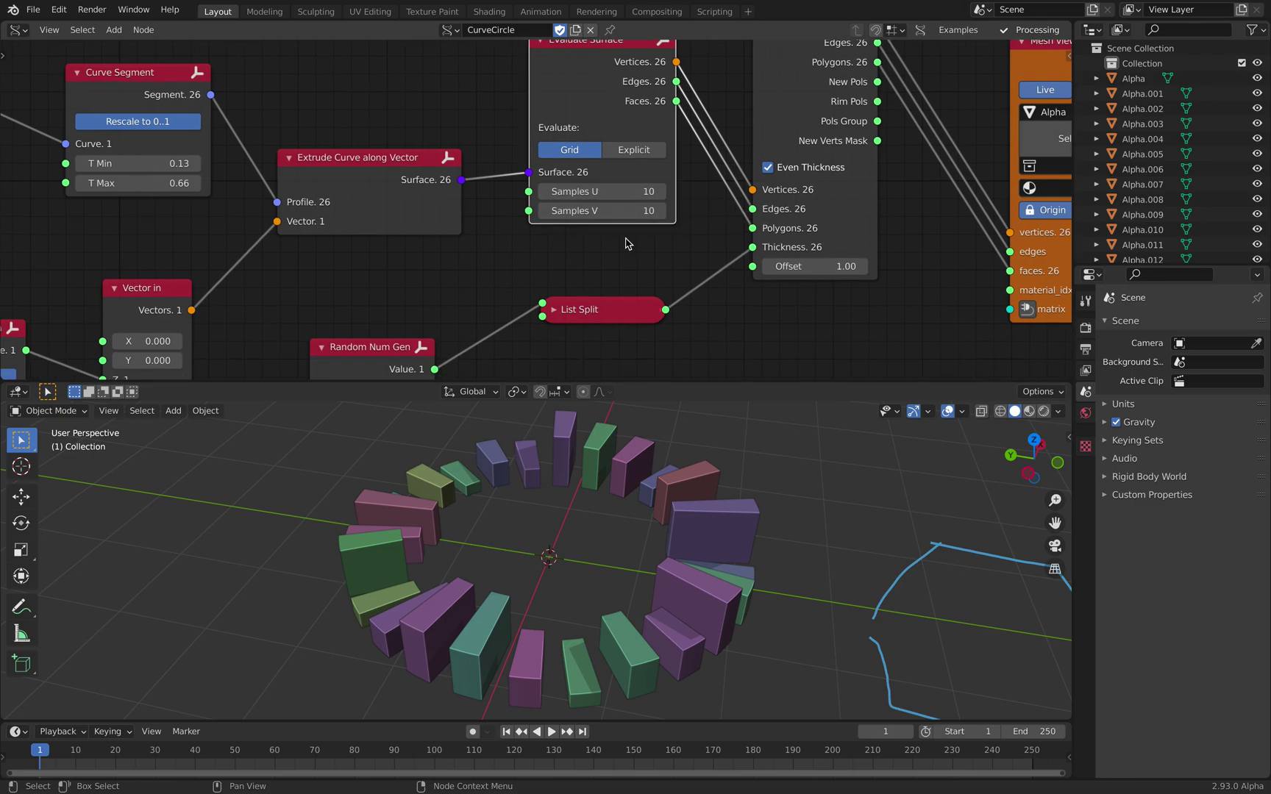
Step: Align the Random Num Gen node feeding List Split level with it, and shift the Solidify node slightly down and right
mouse_move(626, 246)
middle_mouse_down()
mouse_move(644, 175)
mouse_move(616, 248)
middle_mouse_up()
scroll(608, 271, "down", 1)
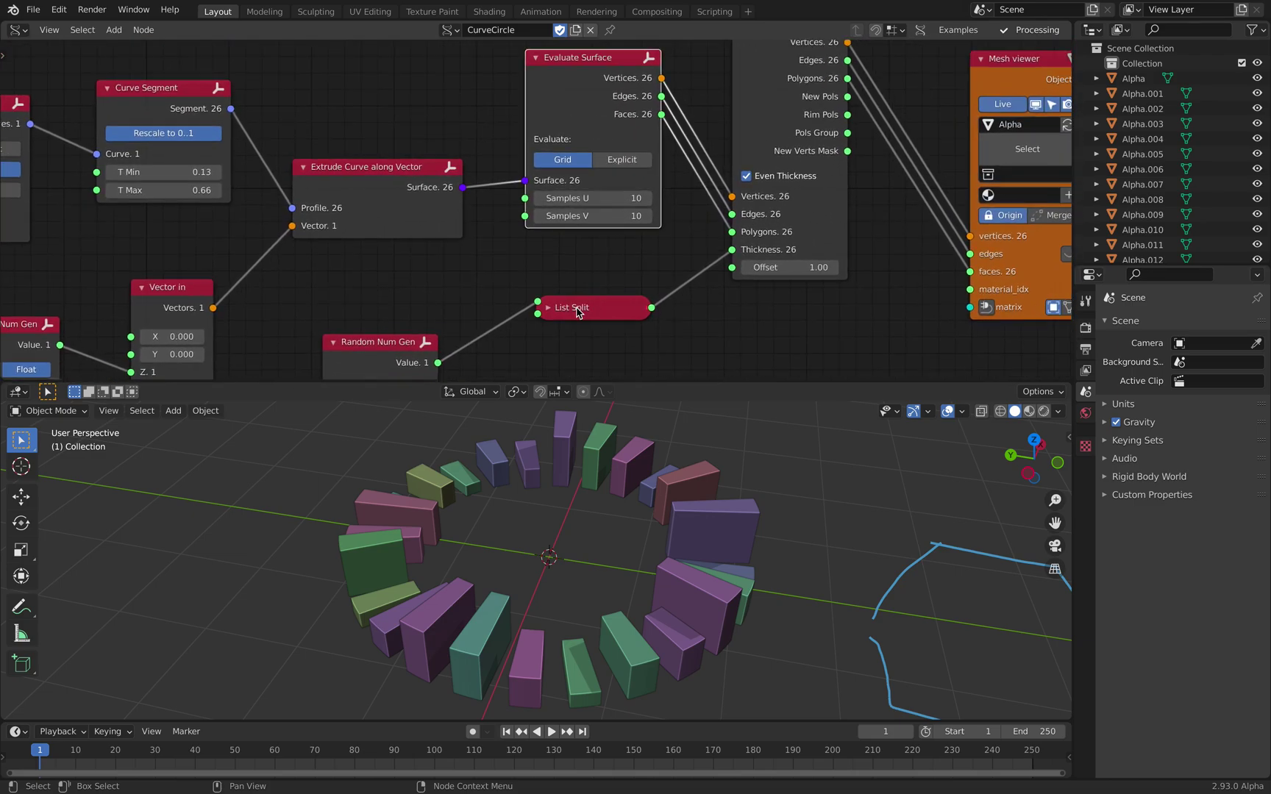
middle_click_drag(459, 337, 478, 274)
left_click_drag(412, 277, 437, 242)
middle_click_drag(553, 247, 410, 307)
scroll(441, 294, "down", 1)
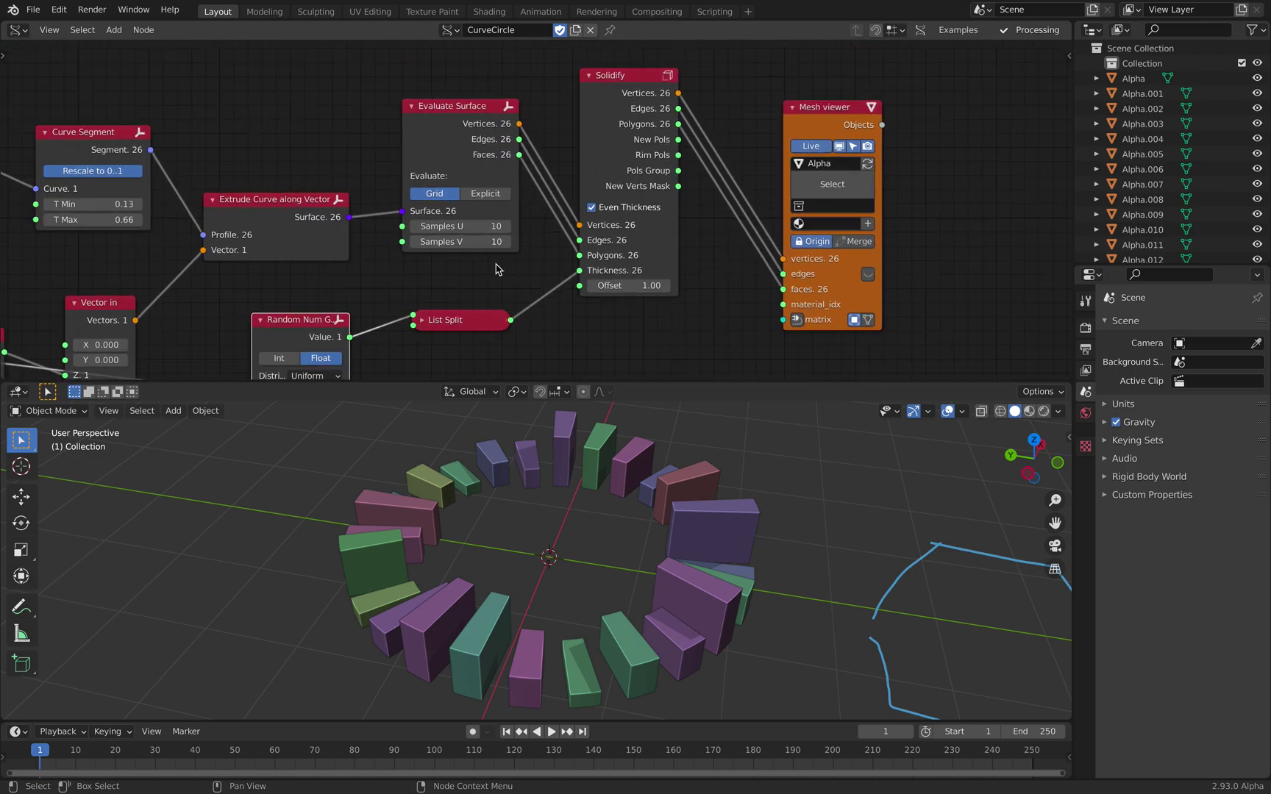
left_click(492, 112)
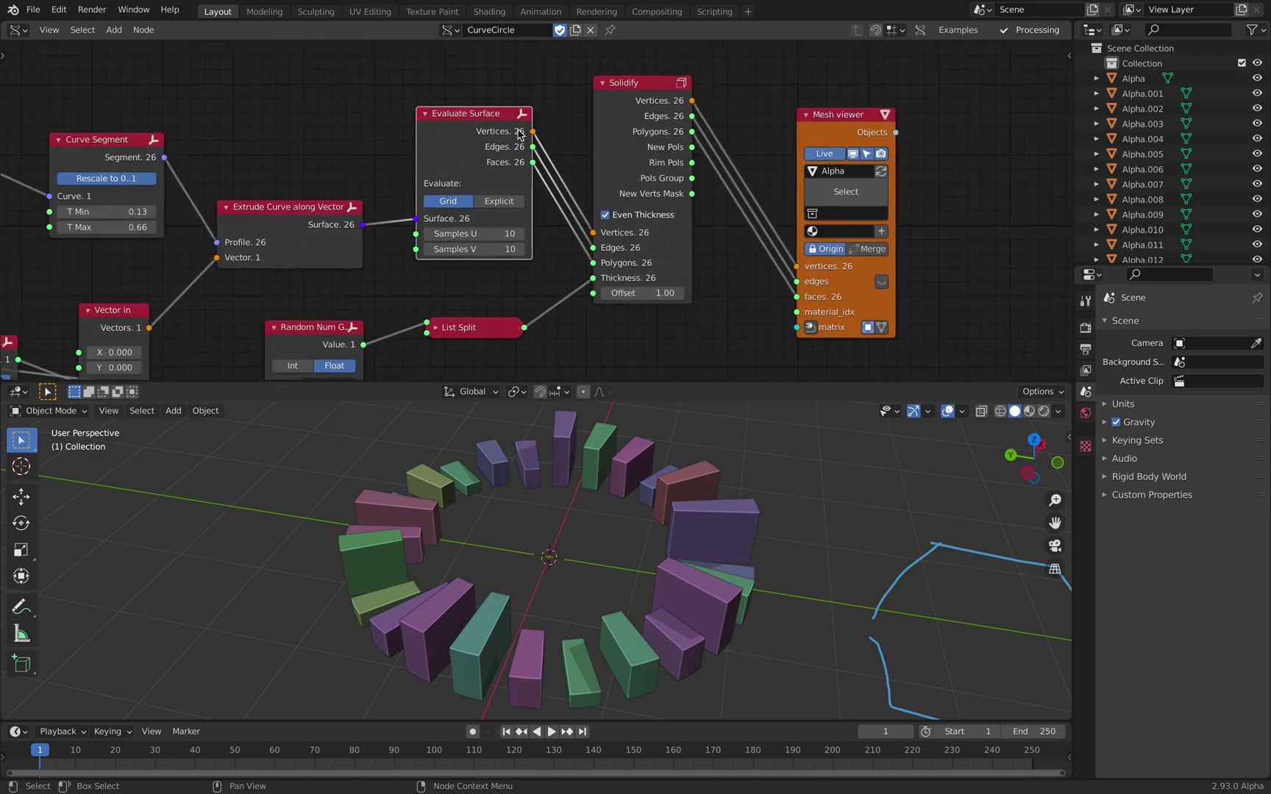
left_click_drag(627, 136, 639, 148)
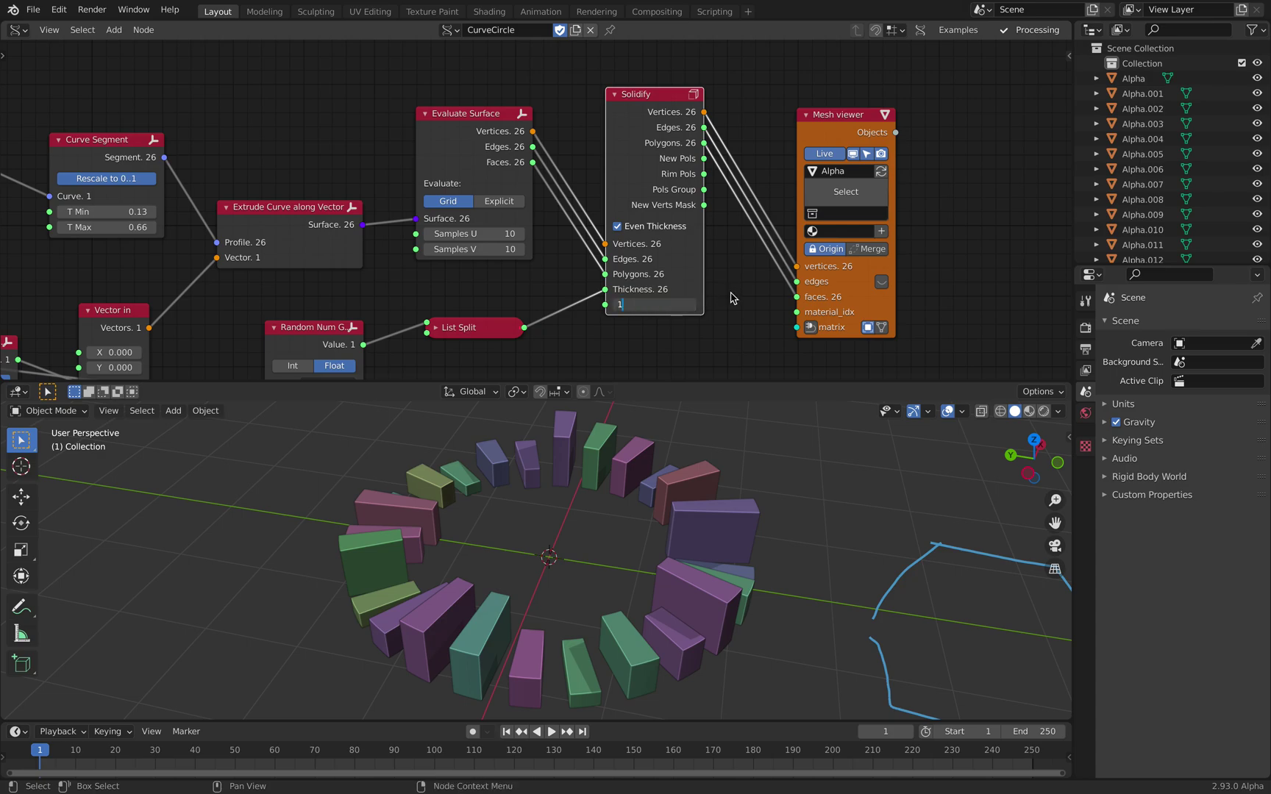
Step: Try a lower Offset on the Solidify node and undo the change
left_click_drag(675, 304, 632, 305)
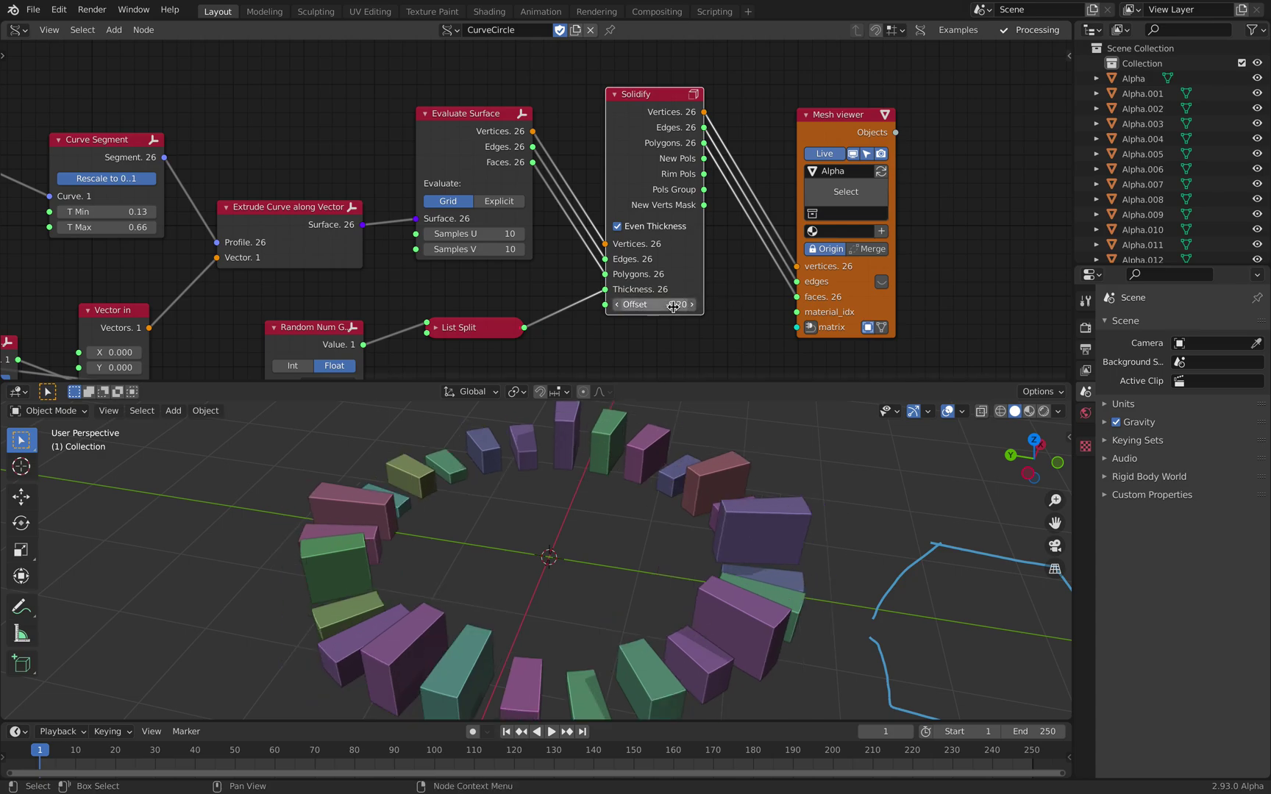
key("ctrl+z")
middle_click_drag(743, 286, 751, 265)
Step: Connect the Random Num Gen's Value directly to Solidify's Thickness, bypassing List Split, and inspect the blocks from above
left_click_drag(513, 304, 523, 300)
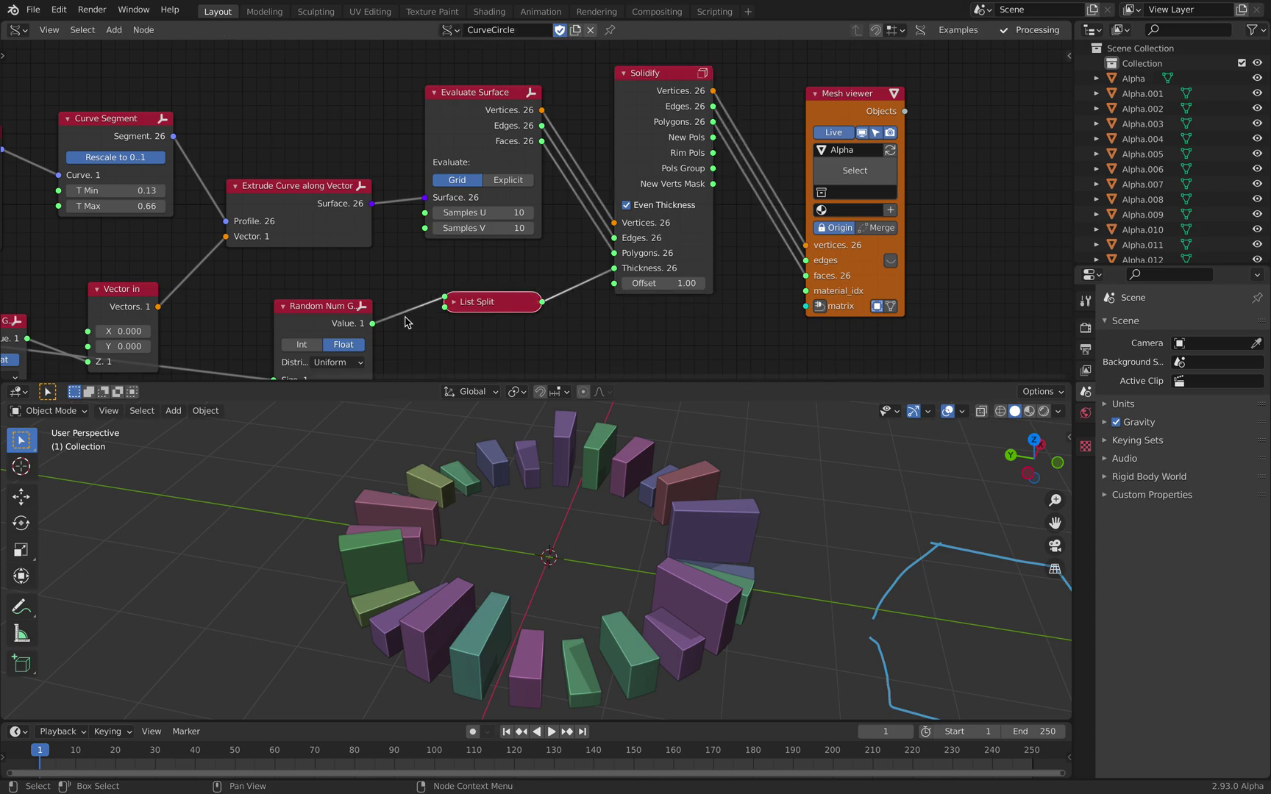
left_click_drag(372, 324, 614, 268)
middle_click_drag(600, 420, 608, 580)
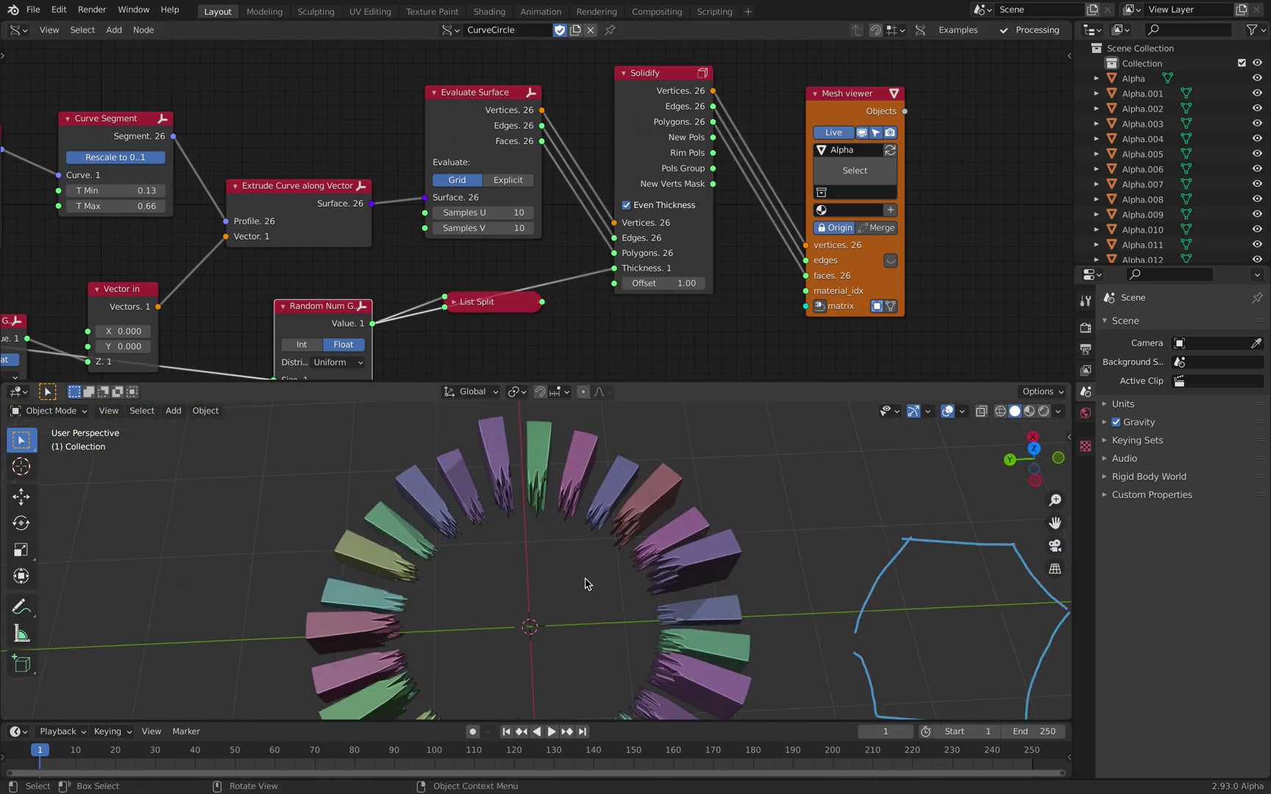
middle_click_drag(451, 194, 462, 171)
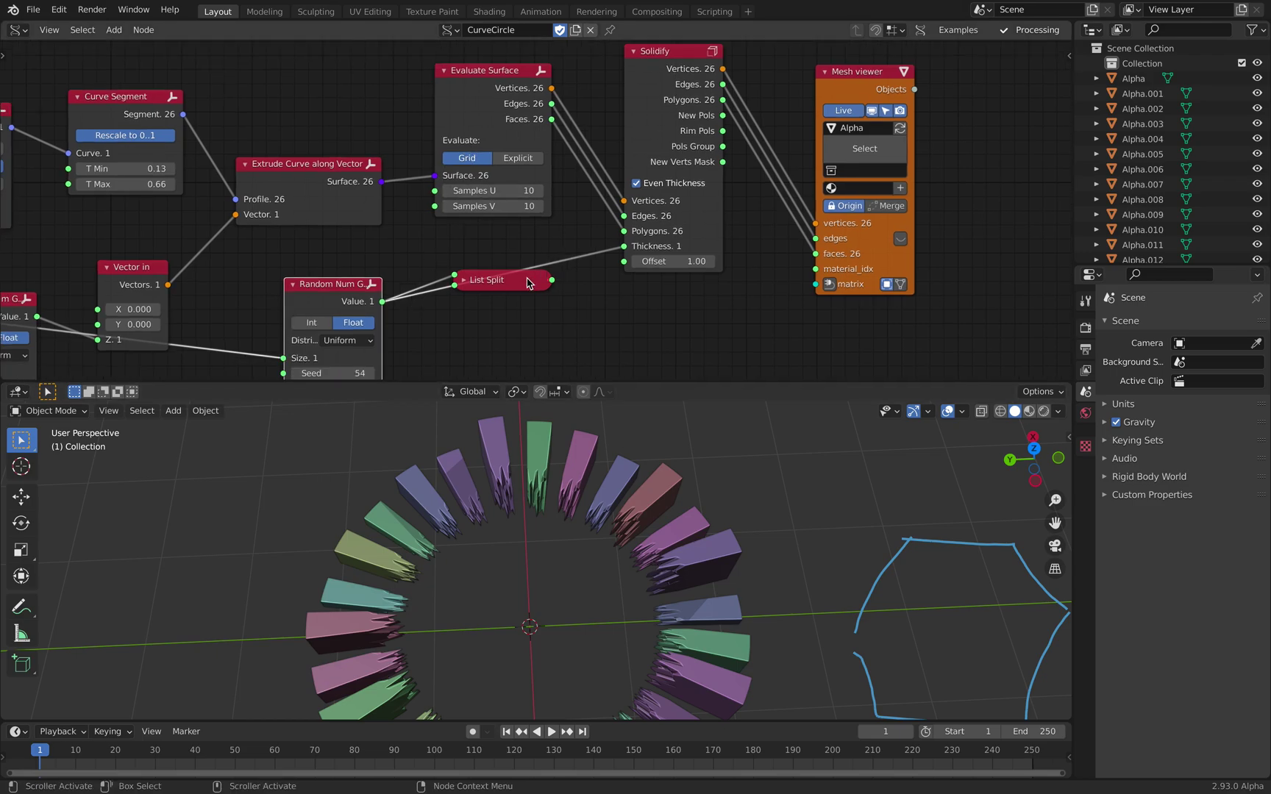
Step: Set the Seed of the Random Num Gen feeding List Split to 128 and reconnect List Split to Solidify's Thickness
left_click_drag(527, 279, 529, 317)
middle_click_drag(388, 302, 413, 236)
left_click_drag(377, 305, 378, 305)
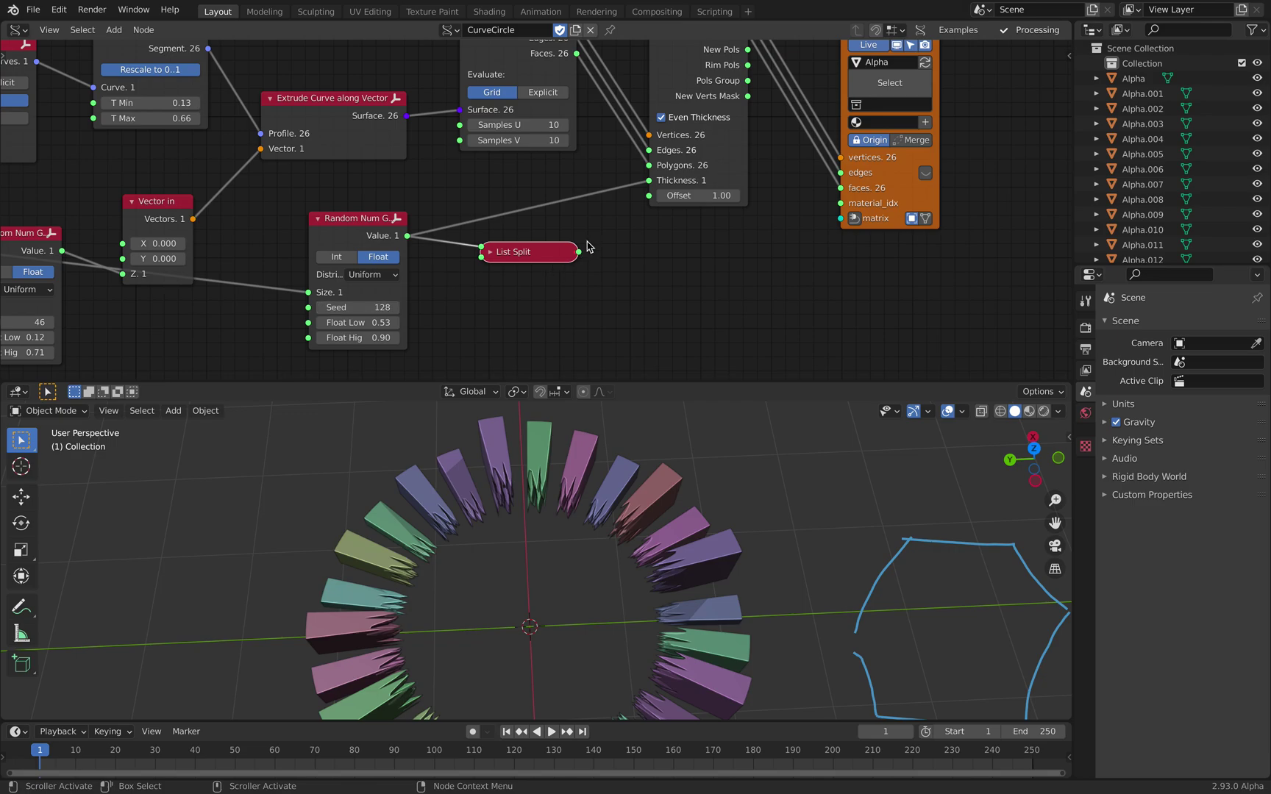
left_click_drag(579, 251, 650, 182)
middle_click_drag(594, 467, 500, 557)
scroll(545, 564, "down", 3)
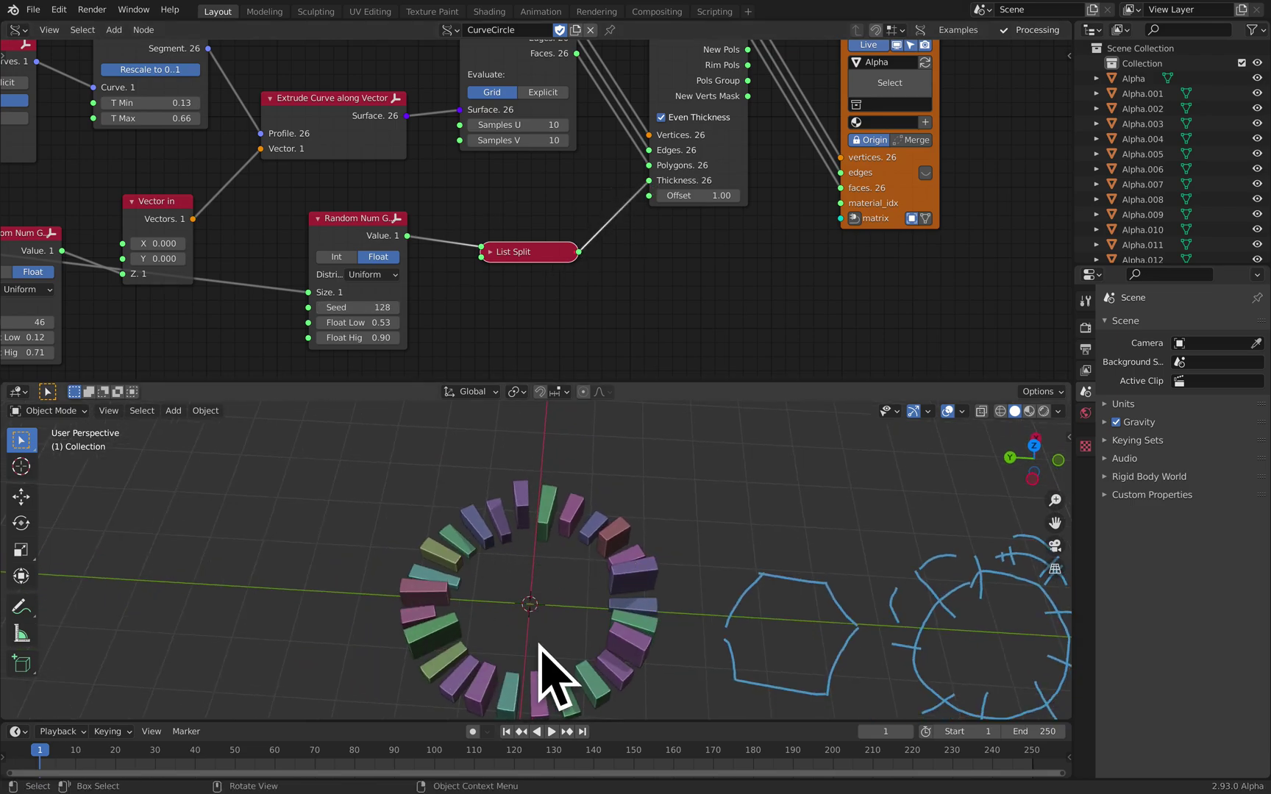
Step: Move the Mesh viewer node slightly upward and closer to the Solidify node
scroll(559, 681, "up", 4)
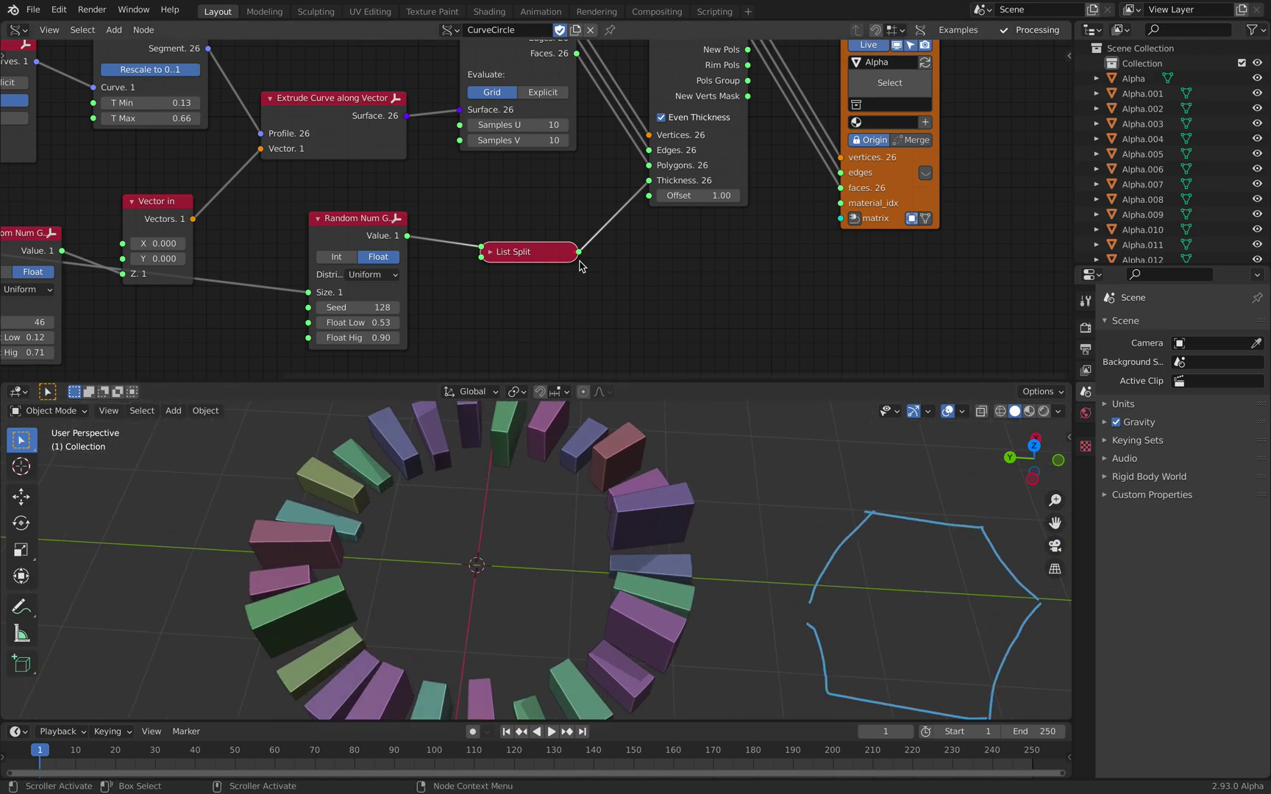
middle_click_drag(581, 264, 494, 285)
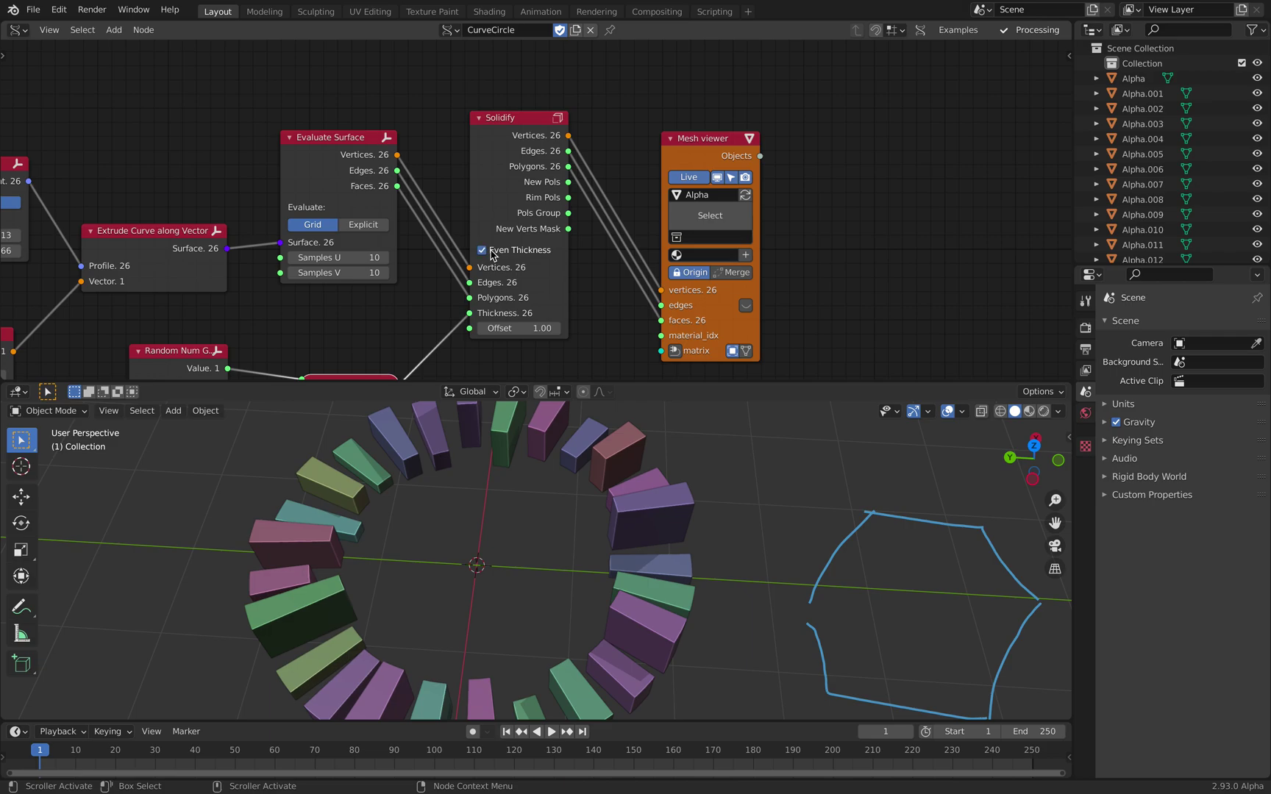
left_click_drag(688, 150, 654, 98)
scroll(508, 196, "down", 4)
middle_click_drag(505, 196, 640, 195)
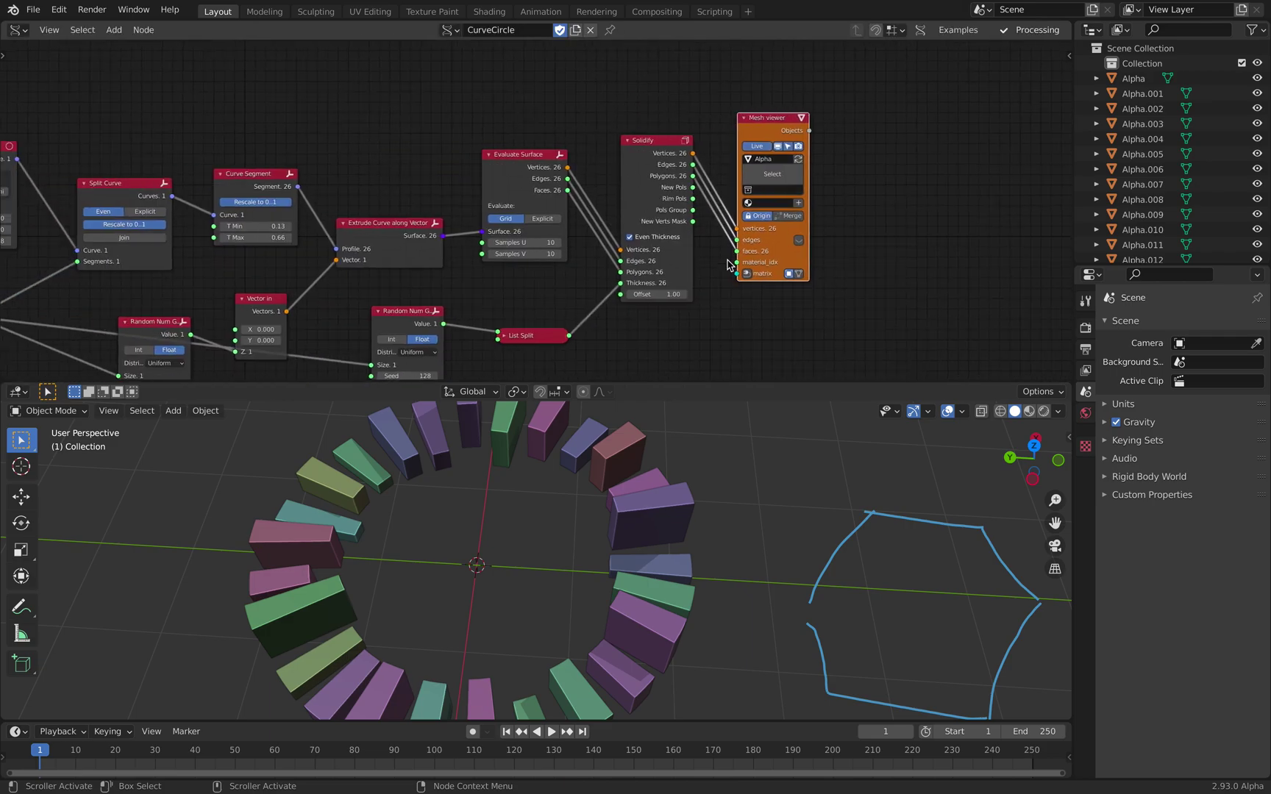
Step: Select a single block, then briefly enable Merge on the Mesh viewer node and return the blocks to separate objects
mouse_move(603, 482)
middle_mouse_down()
mouse_move(579, 454)
mouse_move(595, 493)
middle_mouse_up()
left_click(611, 504)
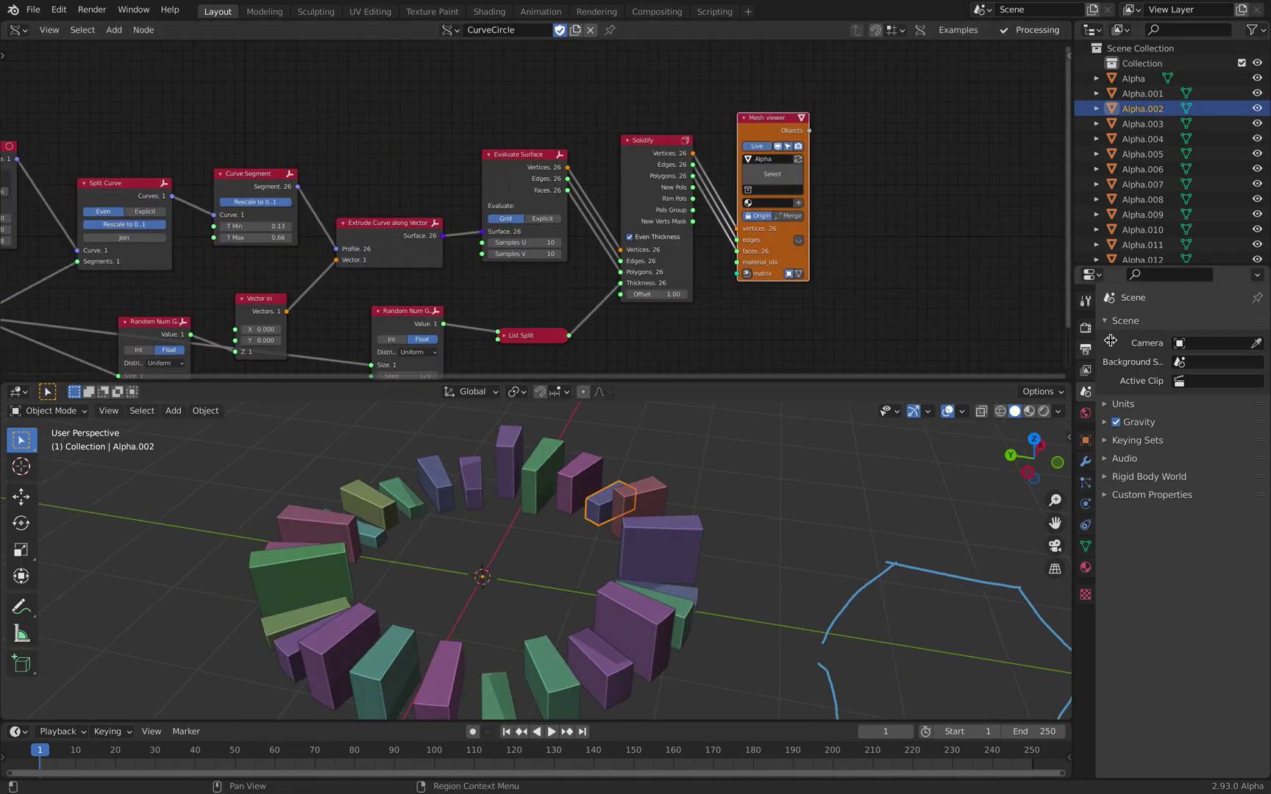
middle_click_drag(805, 228, 772, 225)
scroll(772, 224, "up", 2)
left_click(675, 247)
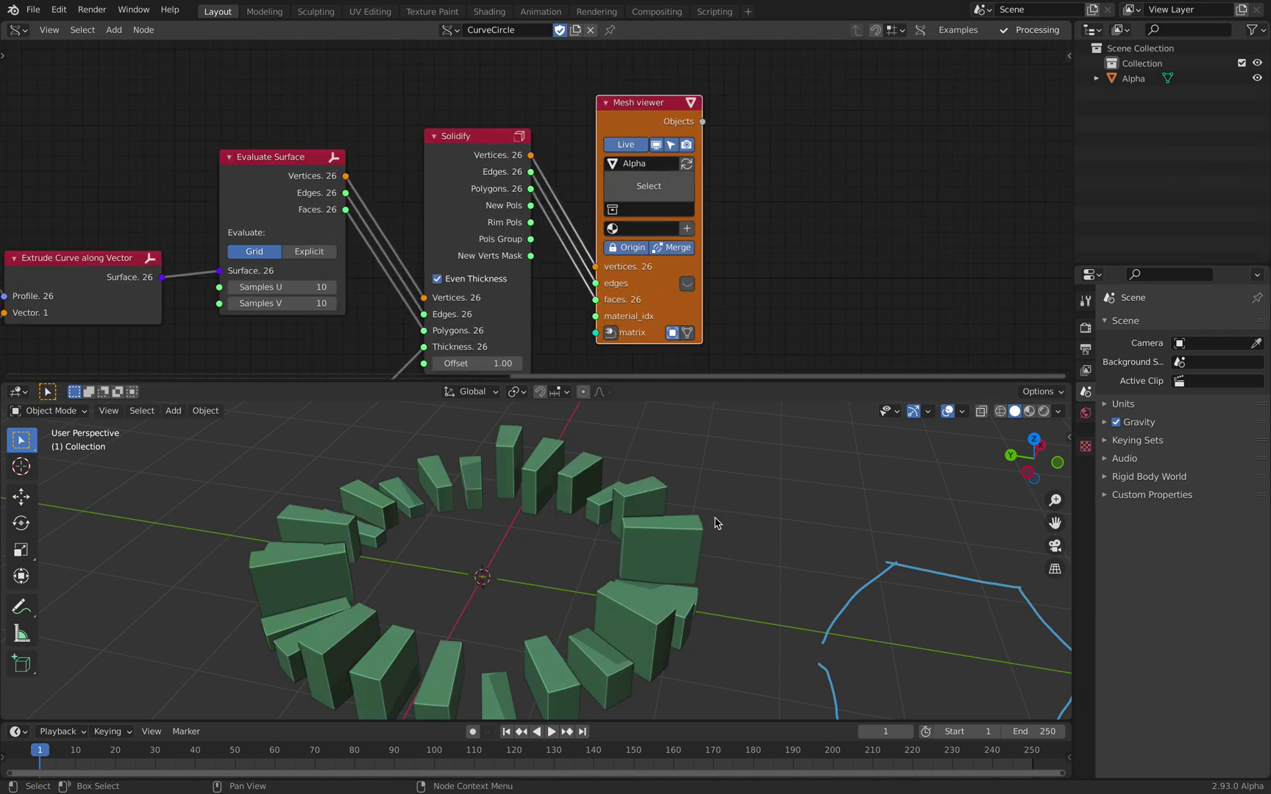
left_click(686, 252)
scroll(735, 220, "down", 3)
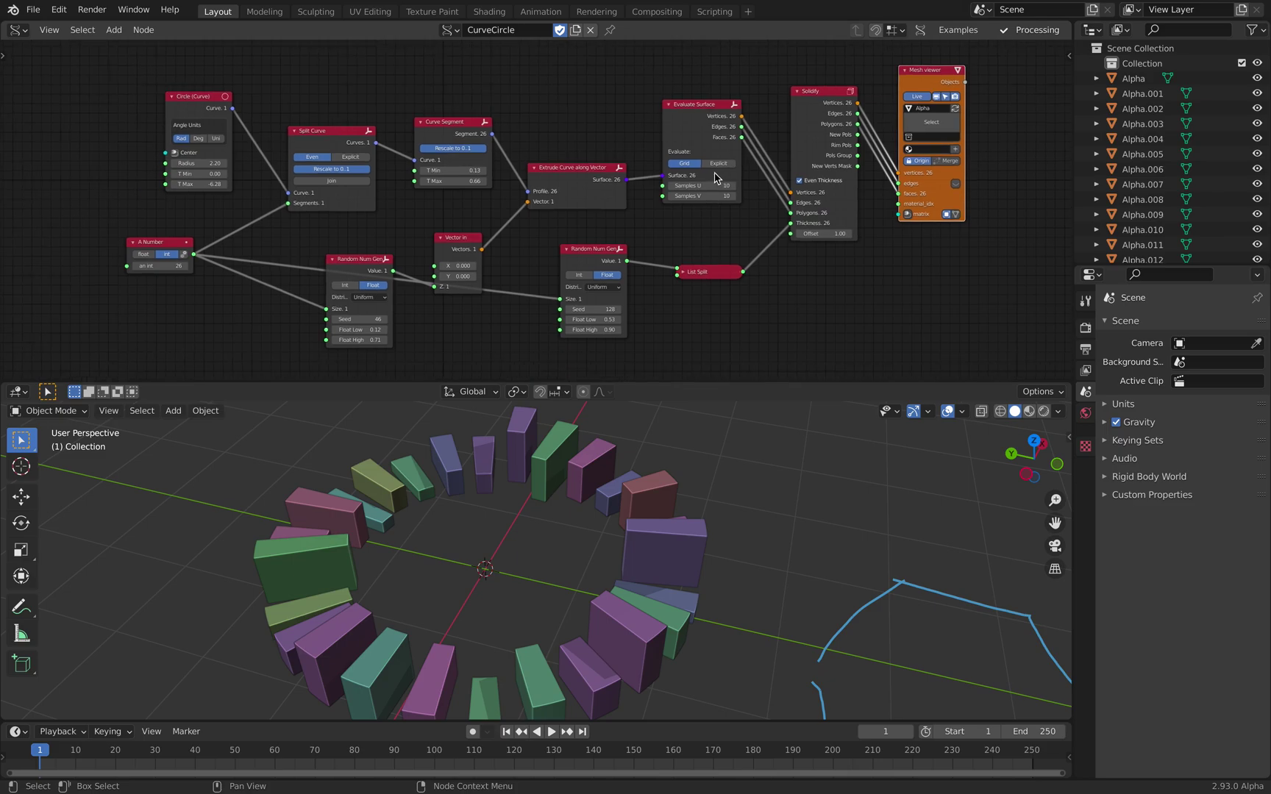
Step: Start a new file without saving curve_segment_002.blend, and delete all of the default scene's objects
scroll(301, 163, "up", 2)
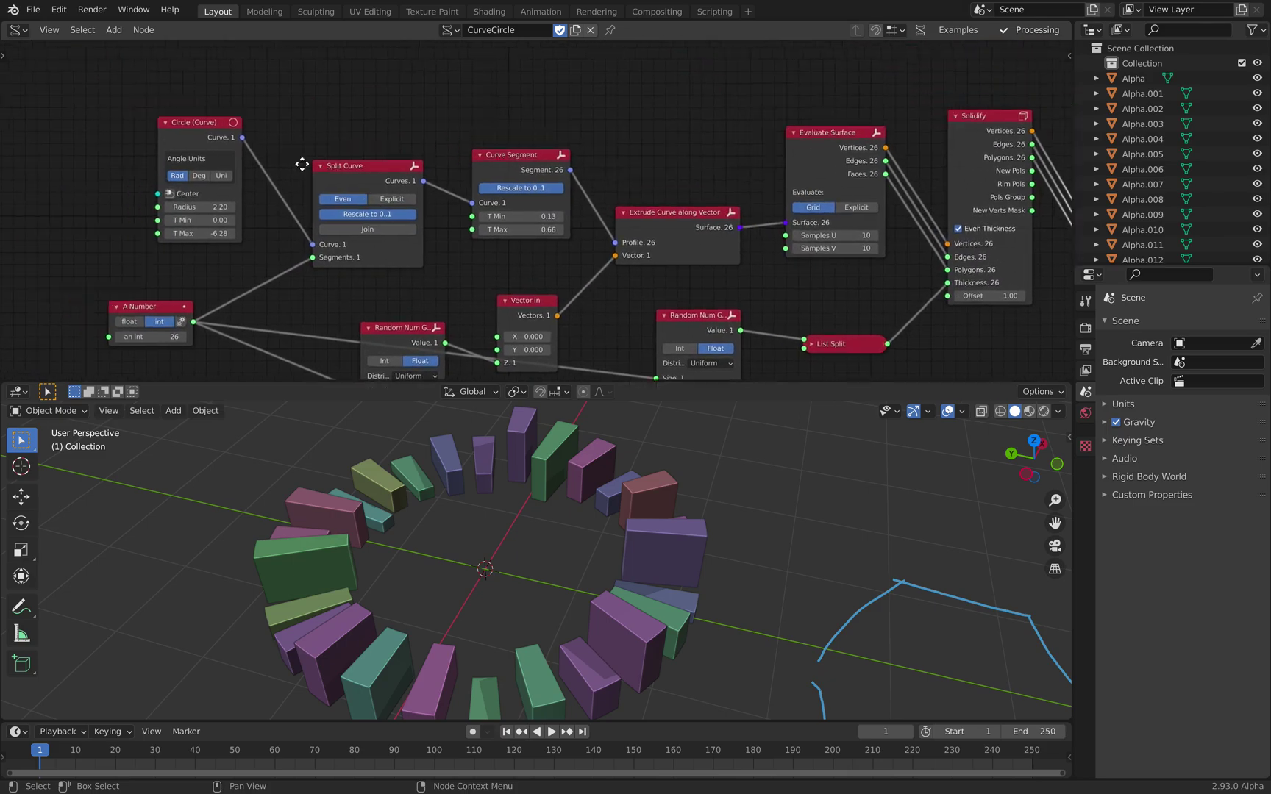
middle_click_drag(170, 126, 597, 243)
scroll(597, 243, "up", 3)
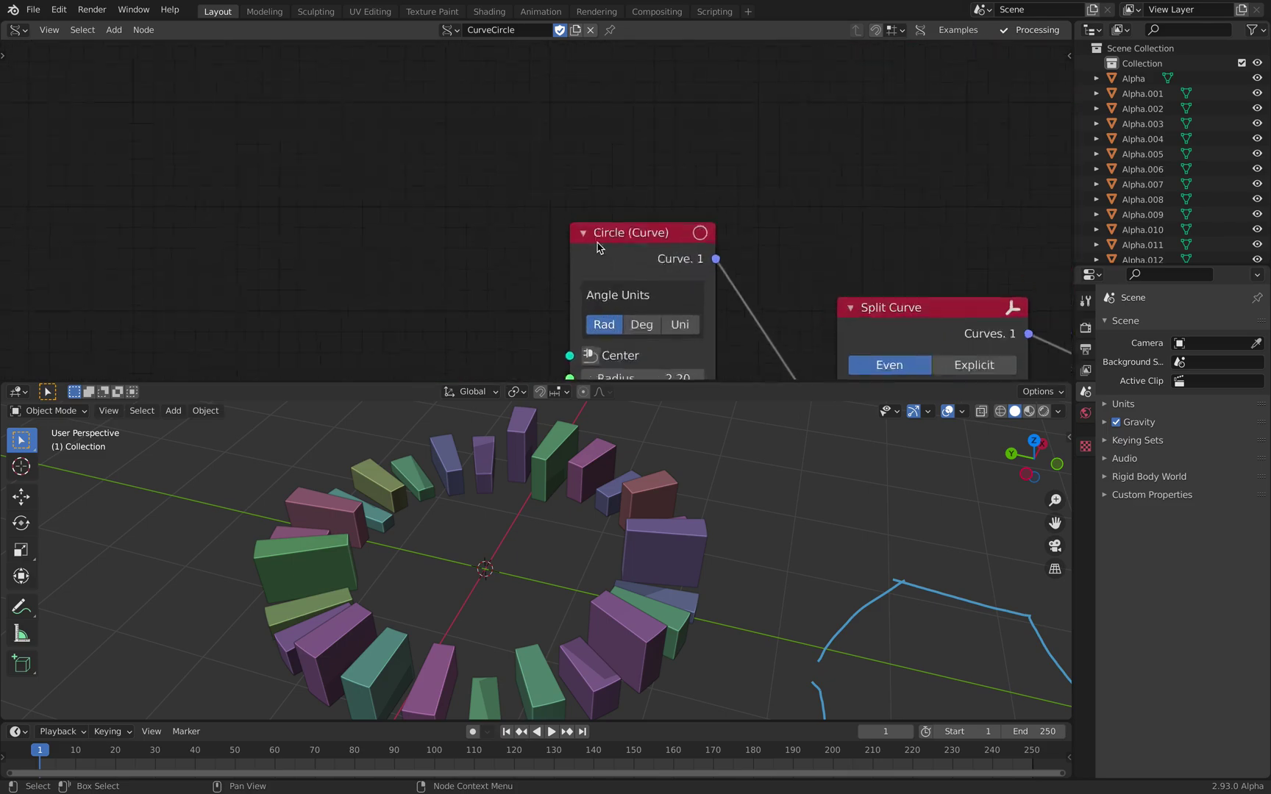
scroll(585, 193, "down", 5)
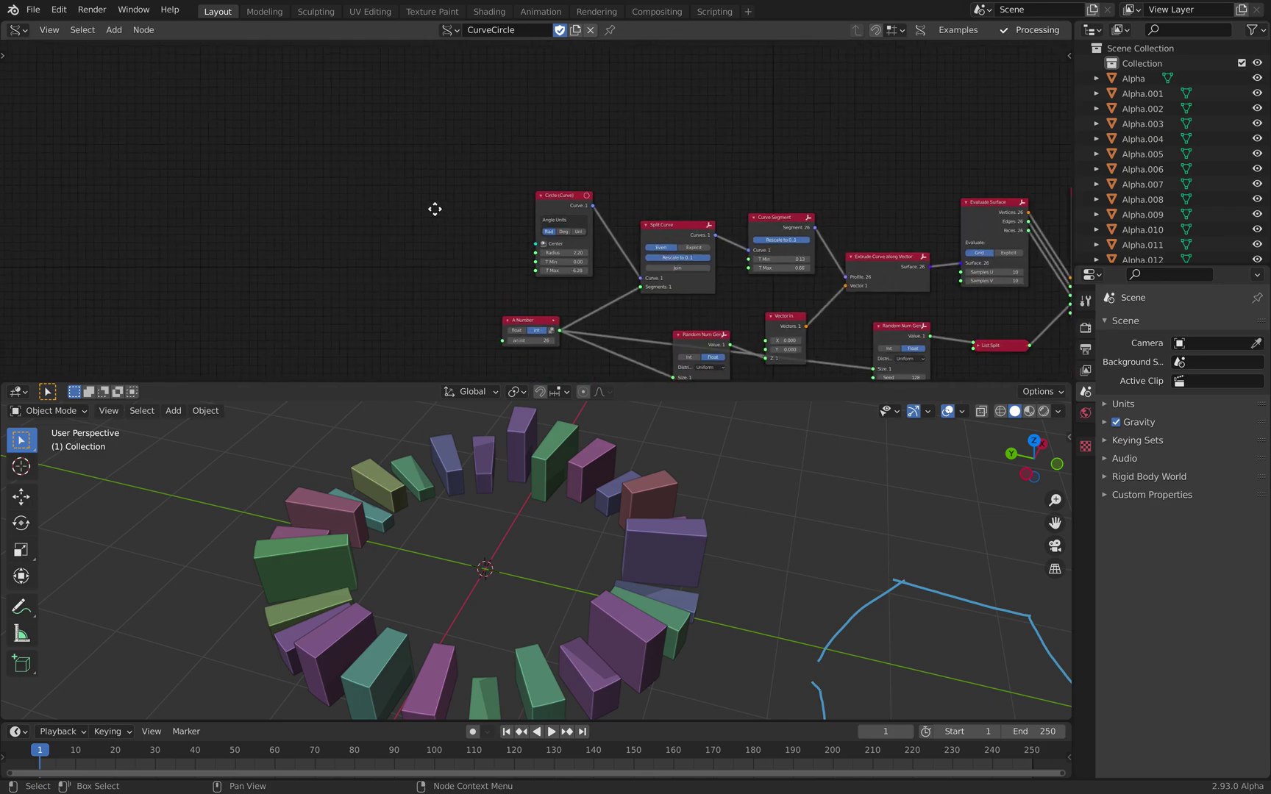
left_click(37, 18)
left_click(225, 37)
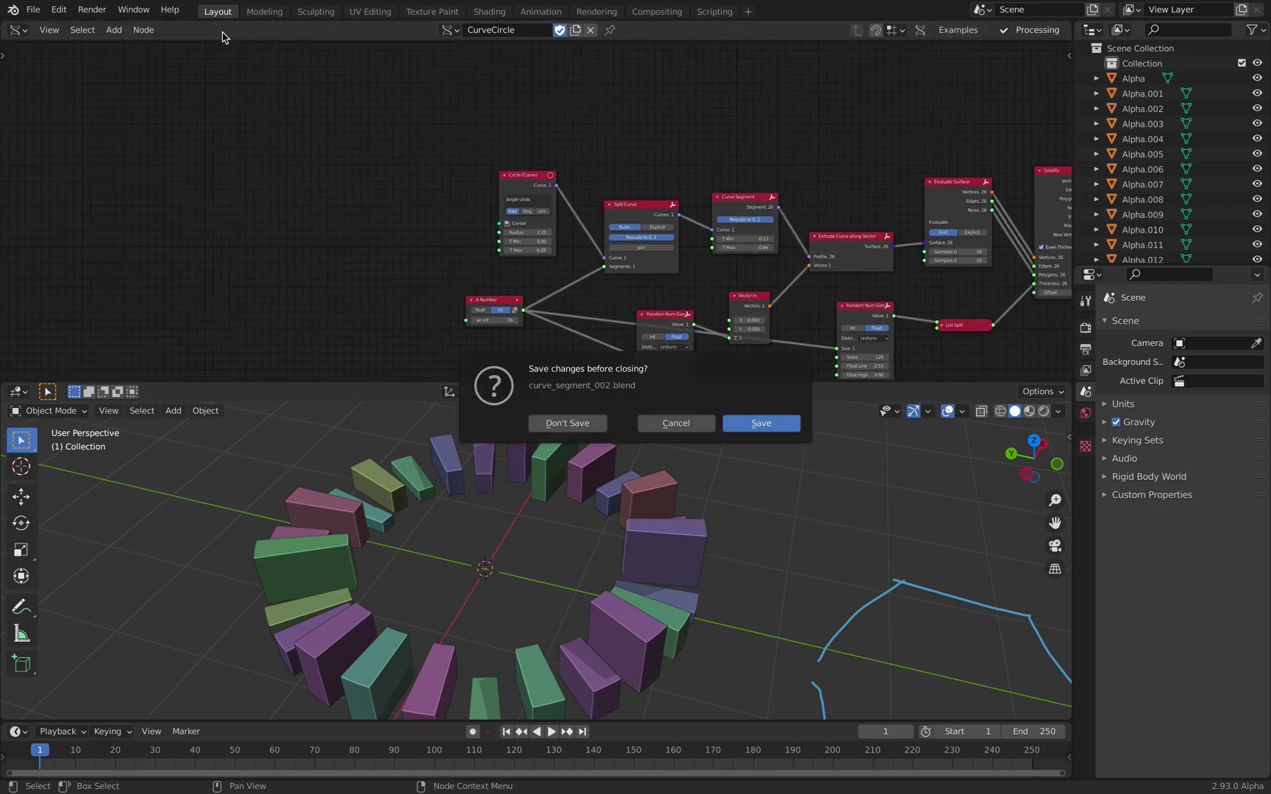
left_click(602, 431)
key("a")
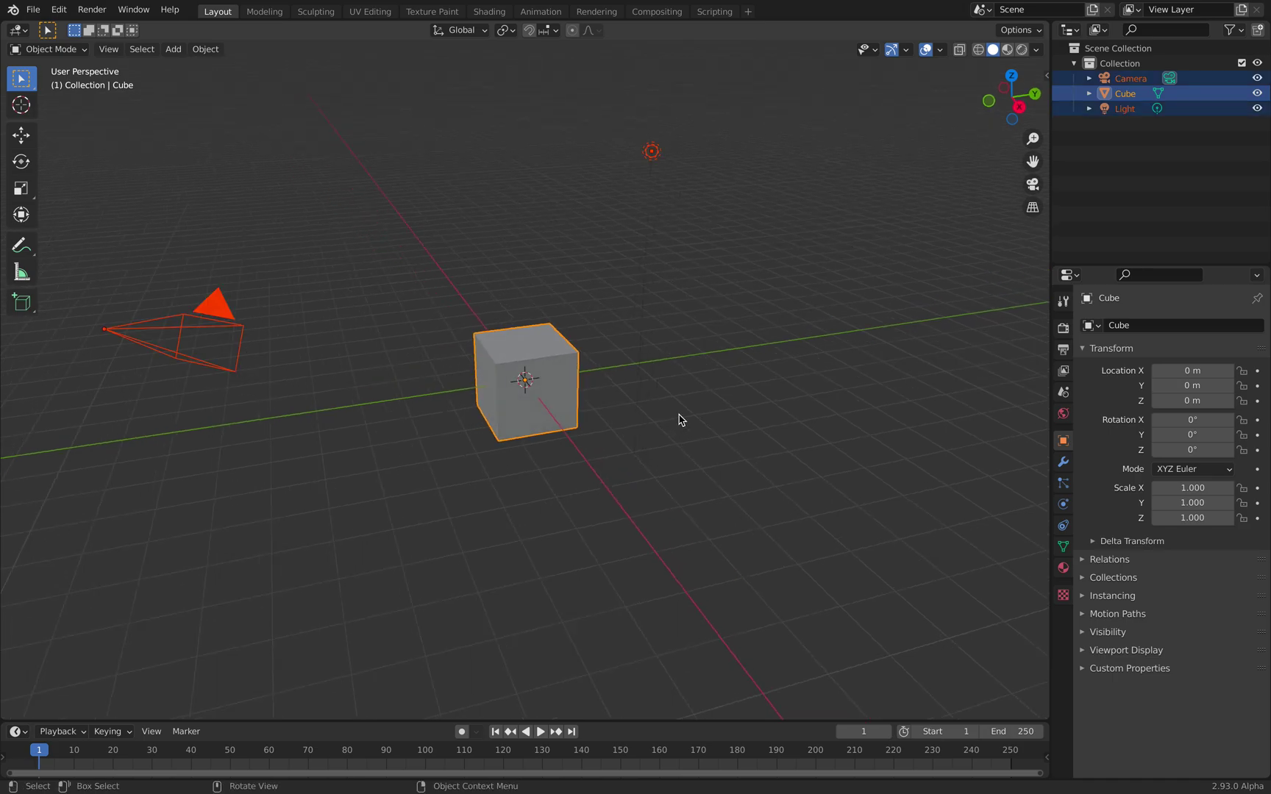
key("Delete")
Step: Split the 3D viewport into two stacked areas and make the upper one the Sverchok node editor
left_click_drag(1045, 25, 1044, 351)
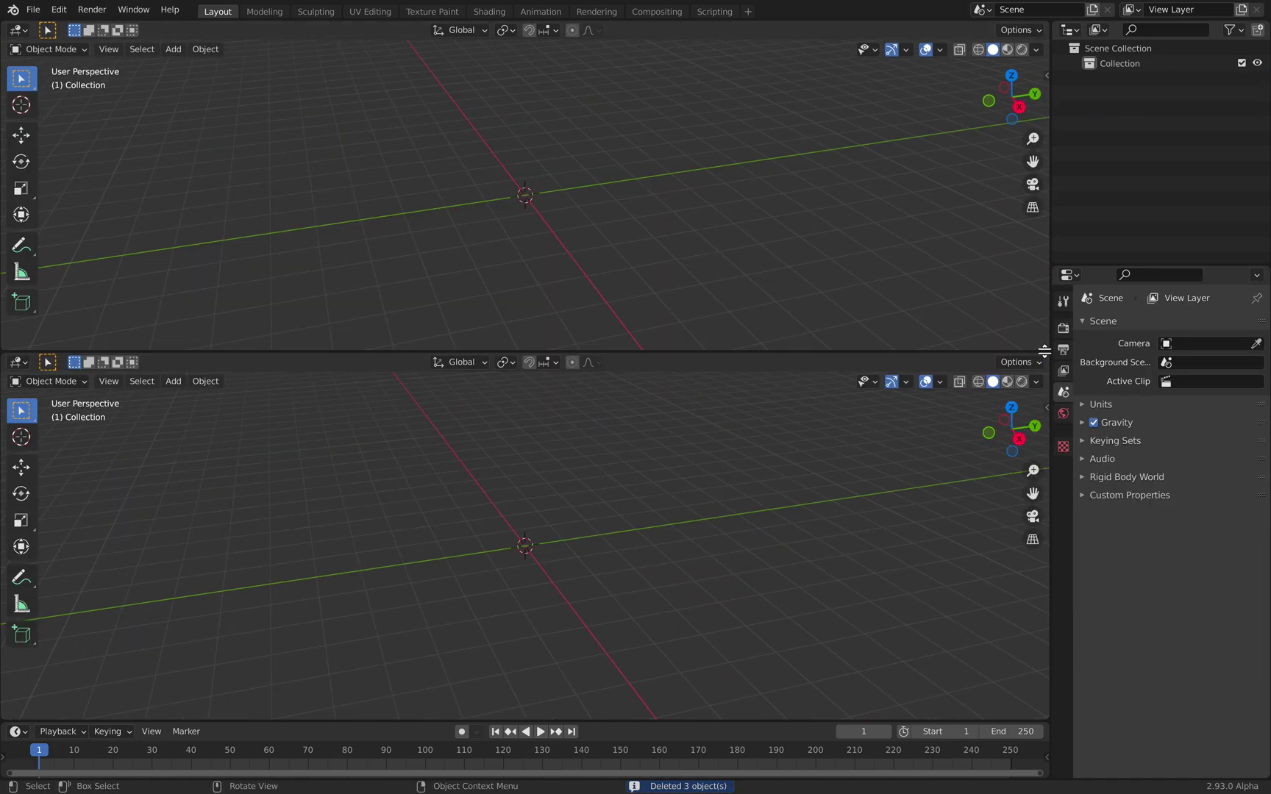
left_click(16, 31)
left_click(63, 121)
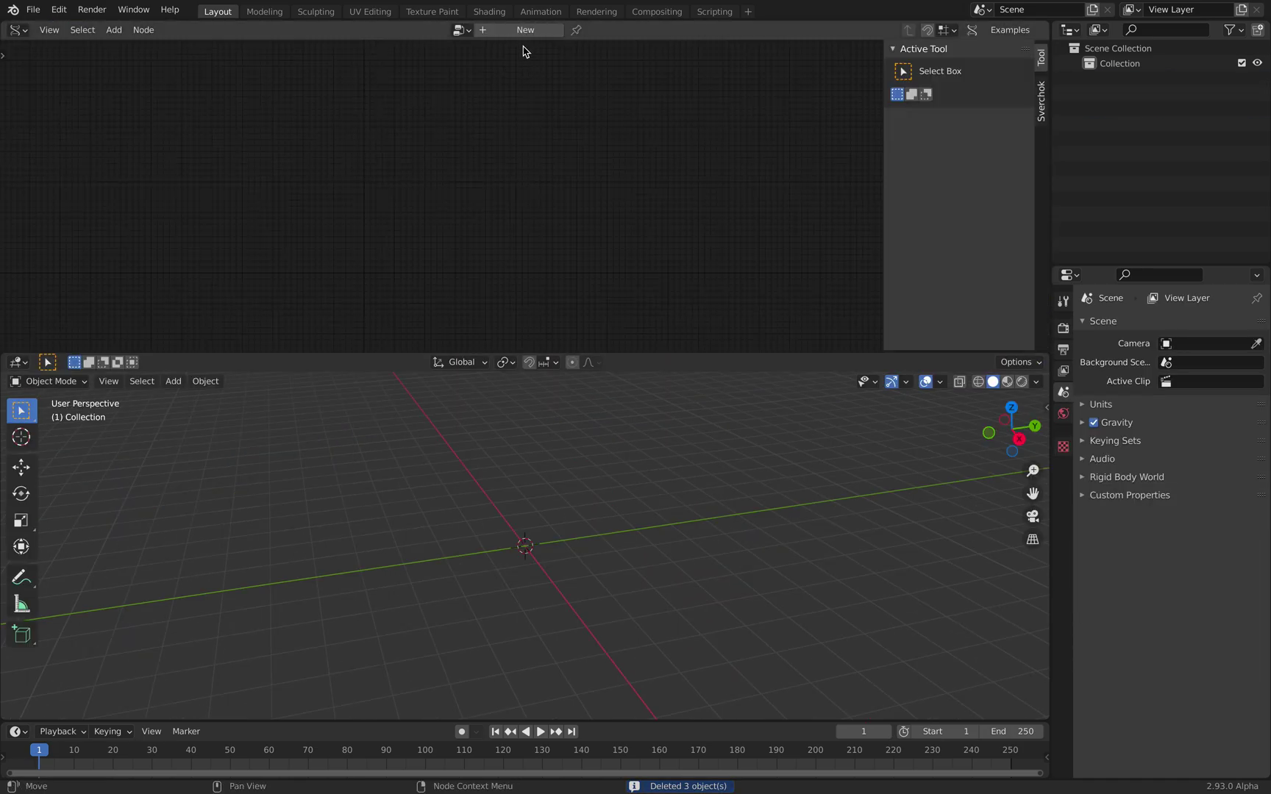
Step: Create a new Sverchok node tree and place a Circle node in it
key("shift+a")
type("scir")
key("Return")
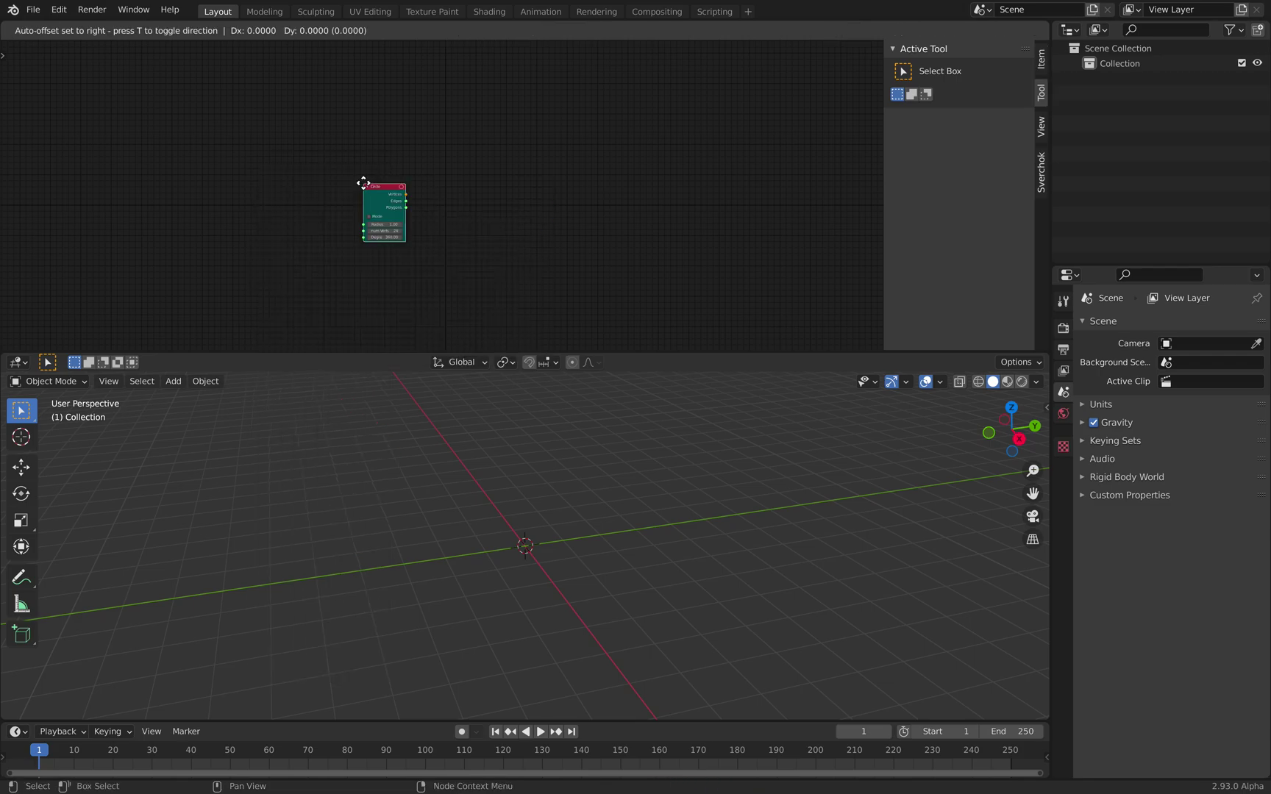
left_click(362, 183)
scroll(373, 176, "up", 8)
left_click_drag(306, 183, 309, 117)
Step: Add a Mesh viewer node and connect the Circle node's Vertices, Edges and Polygons to it
key("alt+space")
type("viewer")
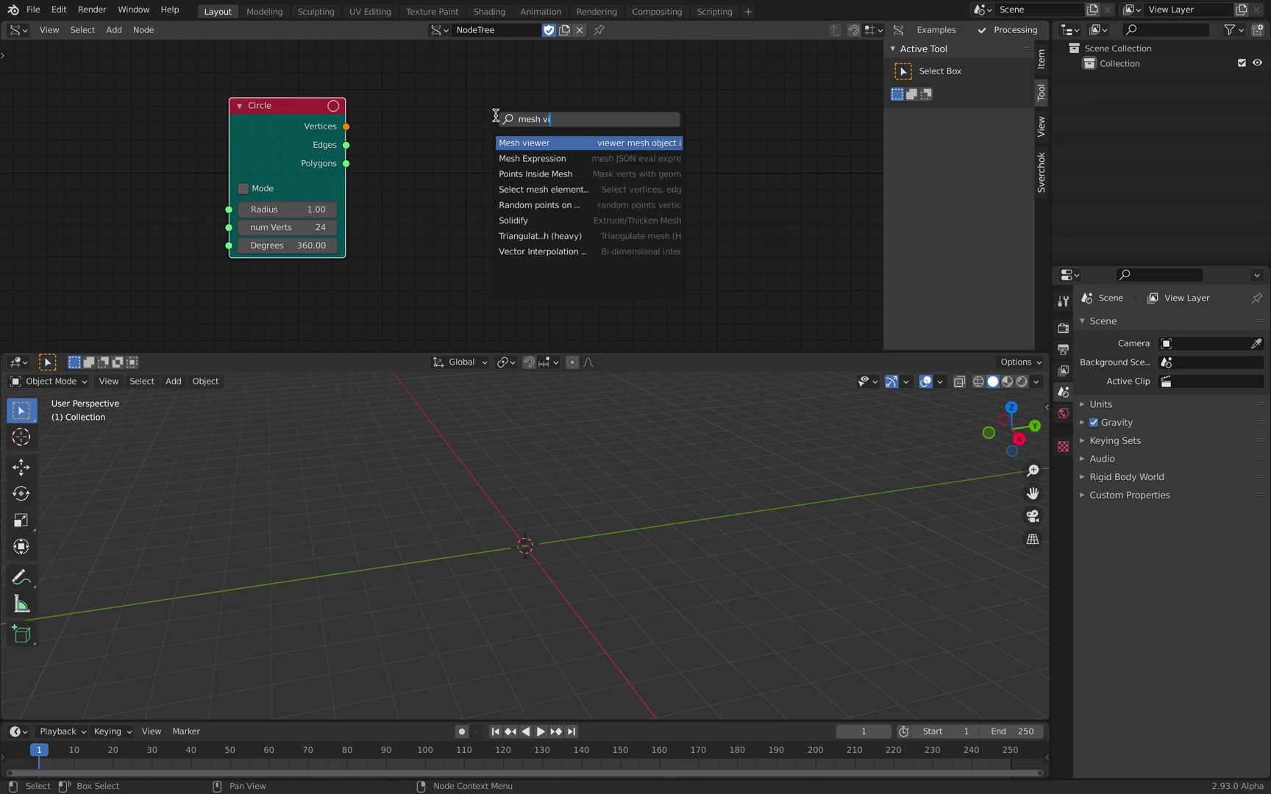
key("Return")
left_click(485, 80)
left_click(309, 115)
left_click(586, 110, "shift")
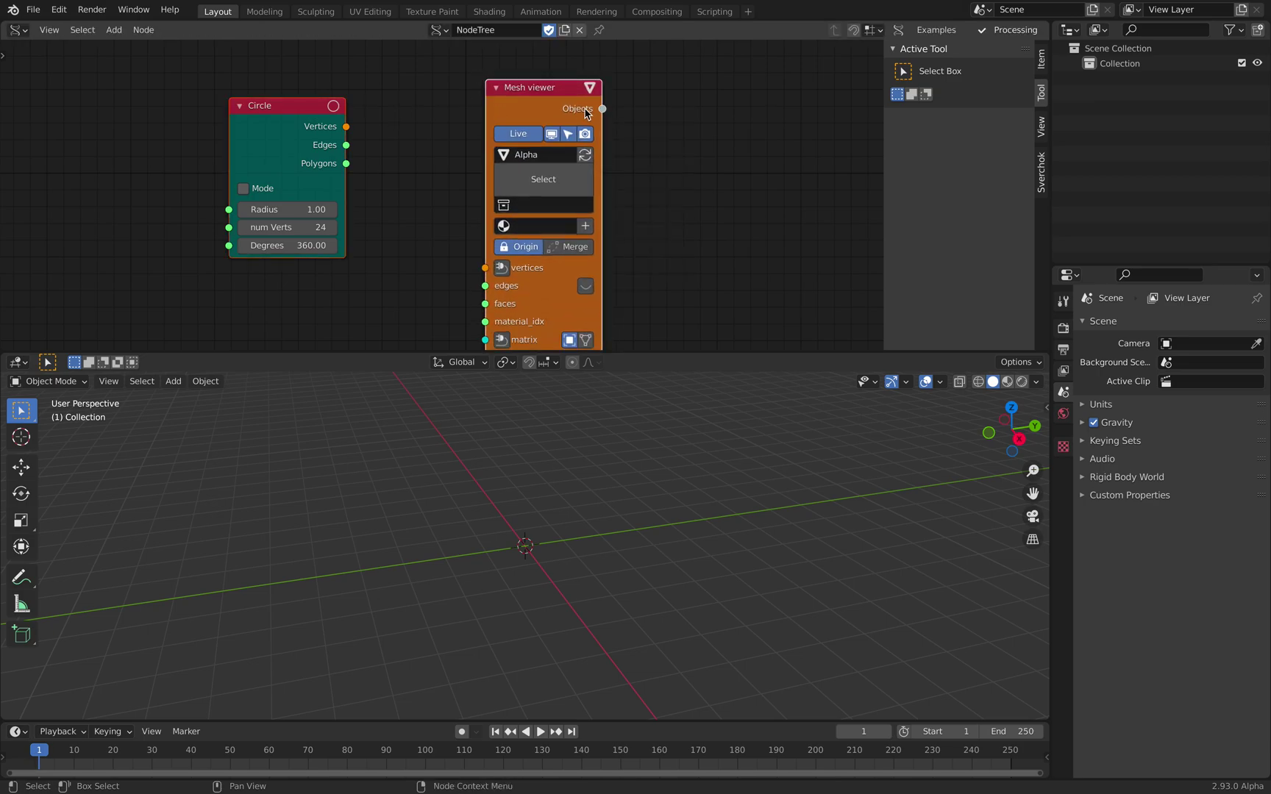
key("f")
Step: Turn on the edge display in the Mesh viewer node and select the generated circle mesh
middle_click_drag(568, 573, 615, 589)
scroll(614, 588, "up", 5)
middle_click_drag(602, 268, 599, 244)
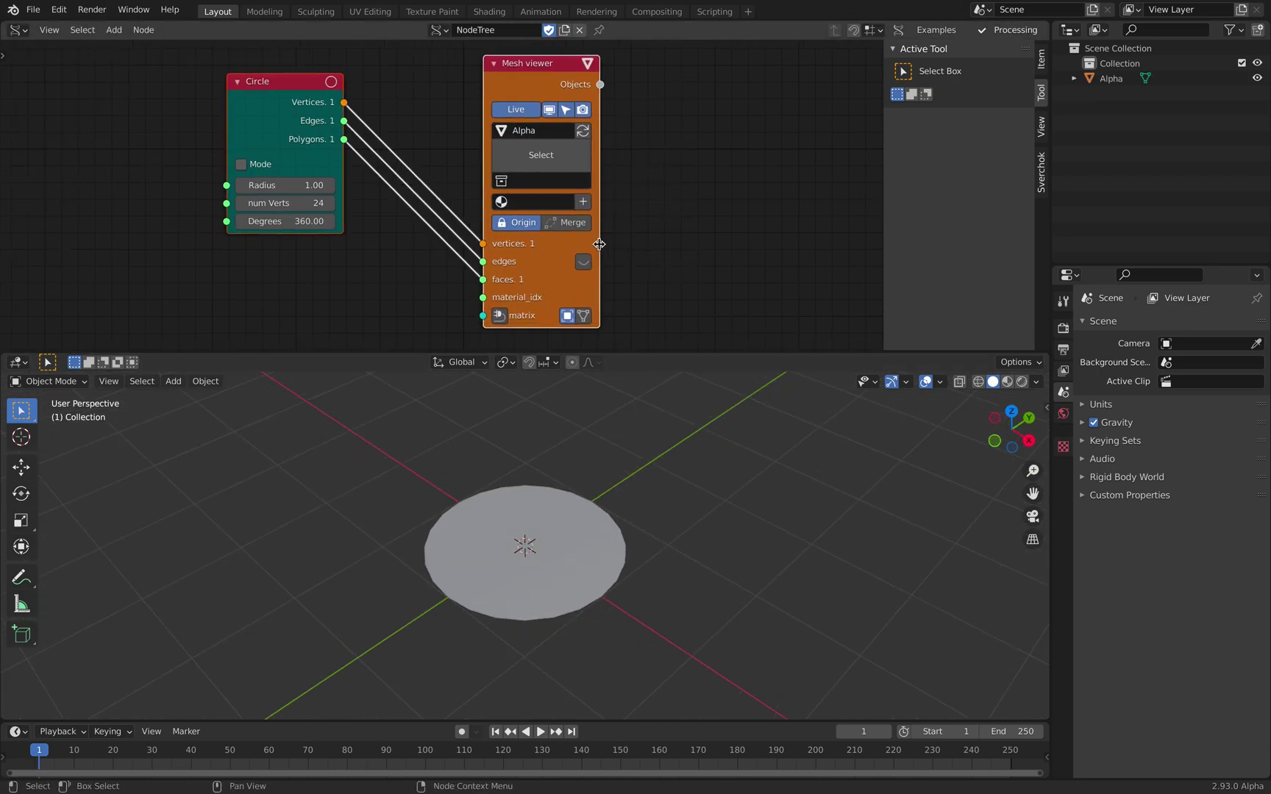
left_click(586, 263)
left_click(592, 530)
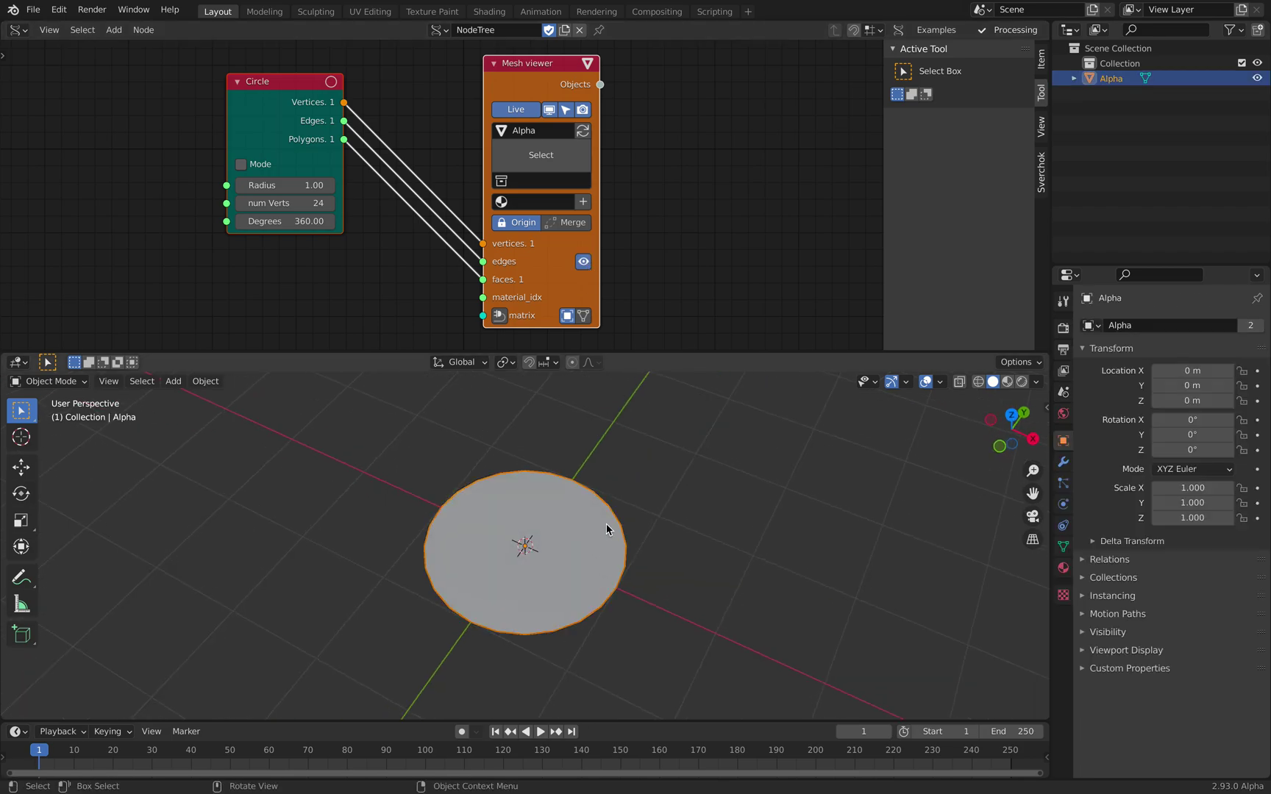
middle_click_drag(607, 527, 577, 475)
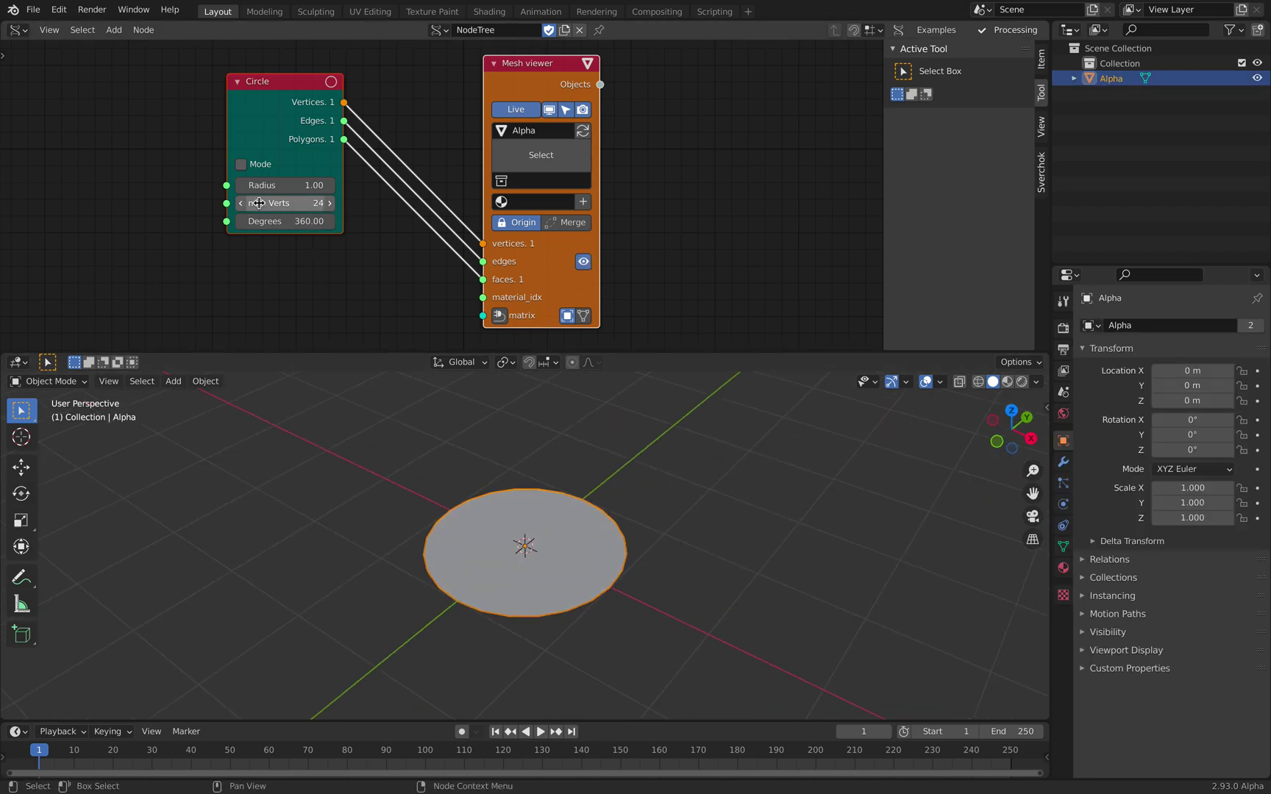
Step: Enable Mode on the Circle node and set Radius to 0.94, num Verts to 19 and Degrees to 305.52
mouse_move(286, 185)
left_mouse_down()
mouse_move(243, 185)
mouse_move(284, 186)
left_mouse_up()
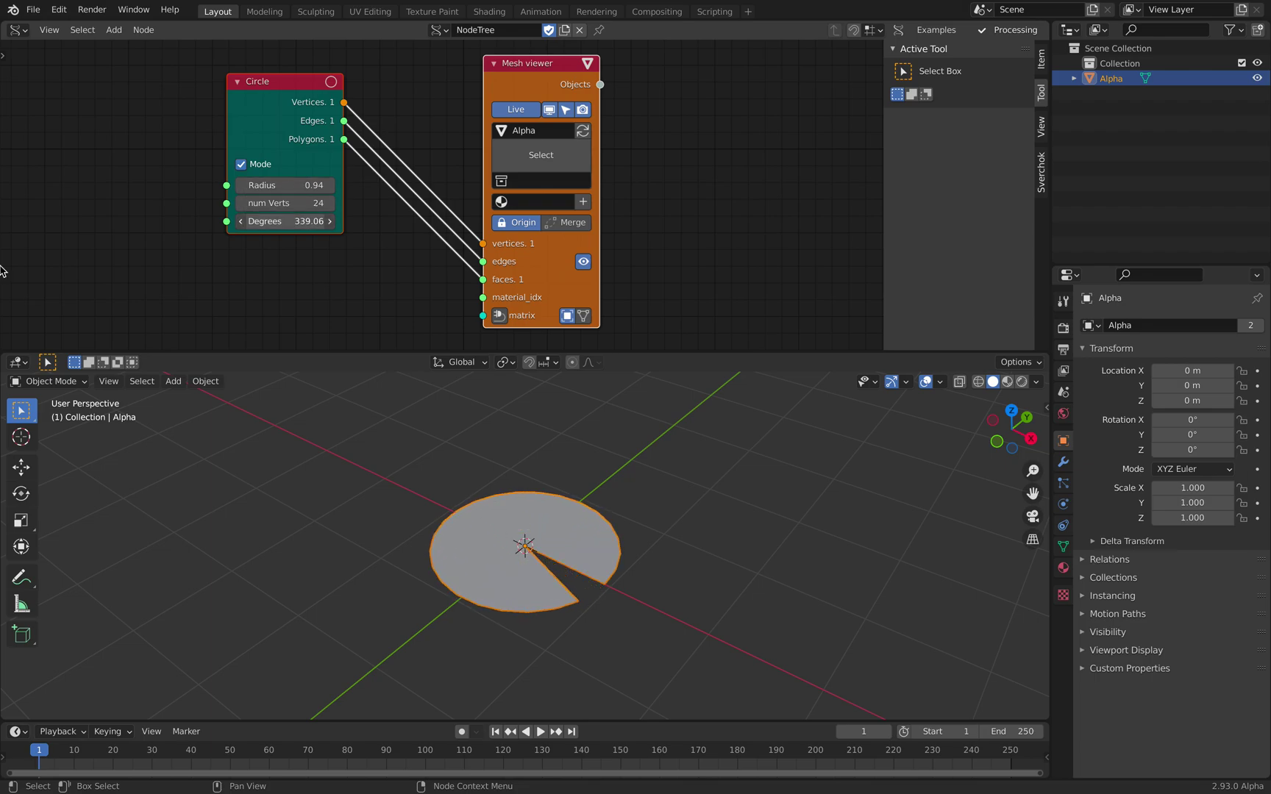
left_click_drag(0, 211, 362, 210)
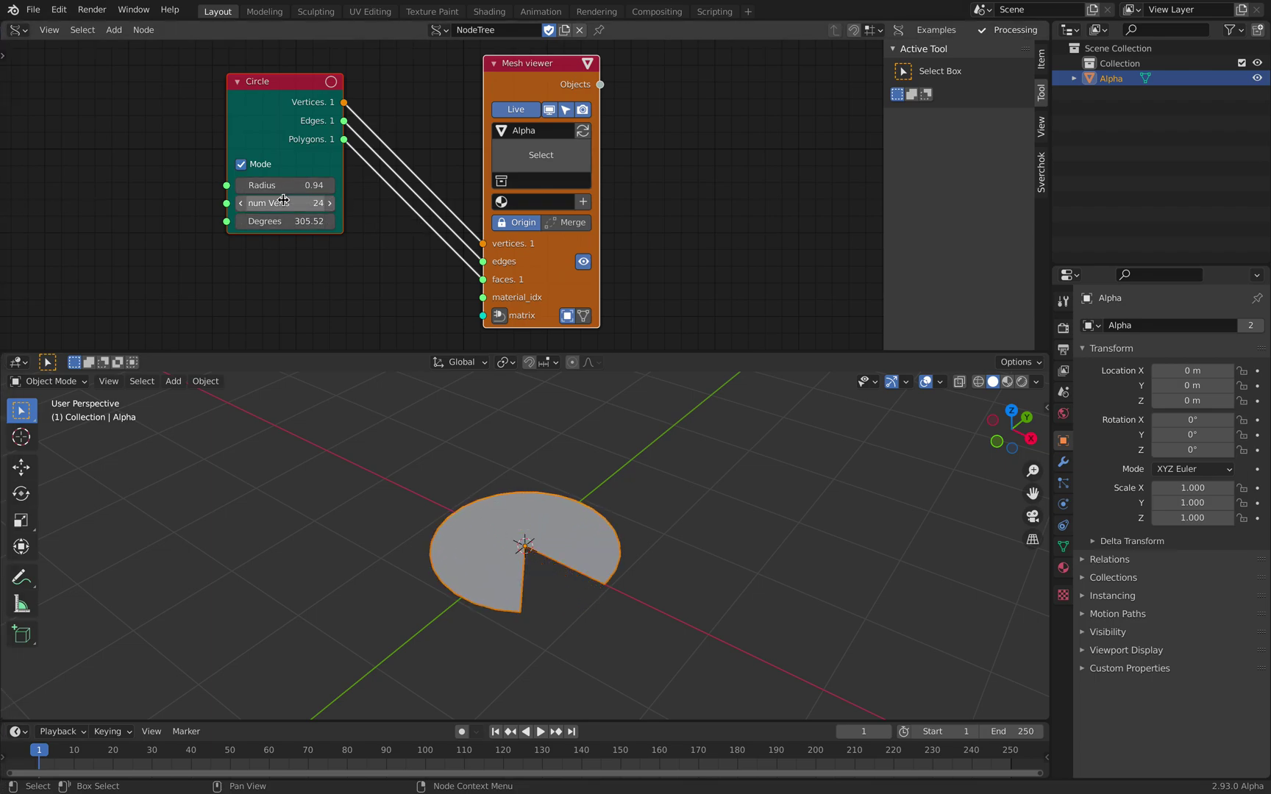
left_click(242, 204)
left_click(242, 204)
left_click(261, 166)
left_click(261, 165)
left_click(261, 166)
left_click(240, 165)
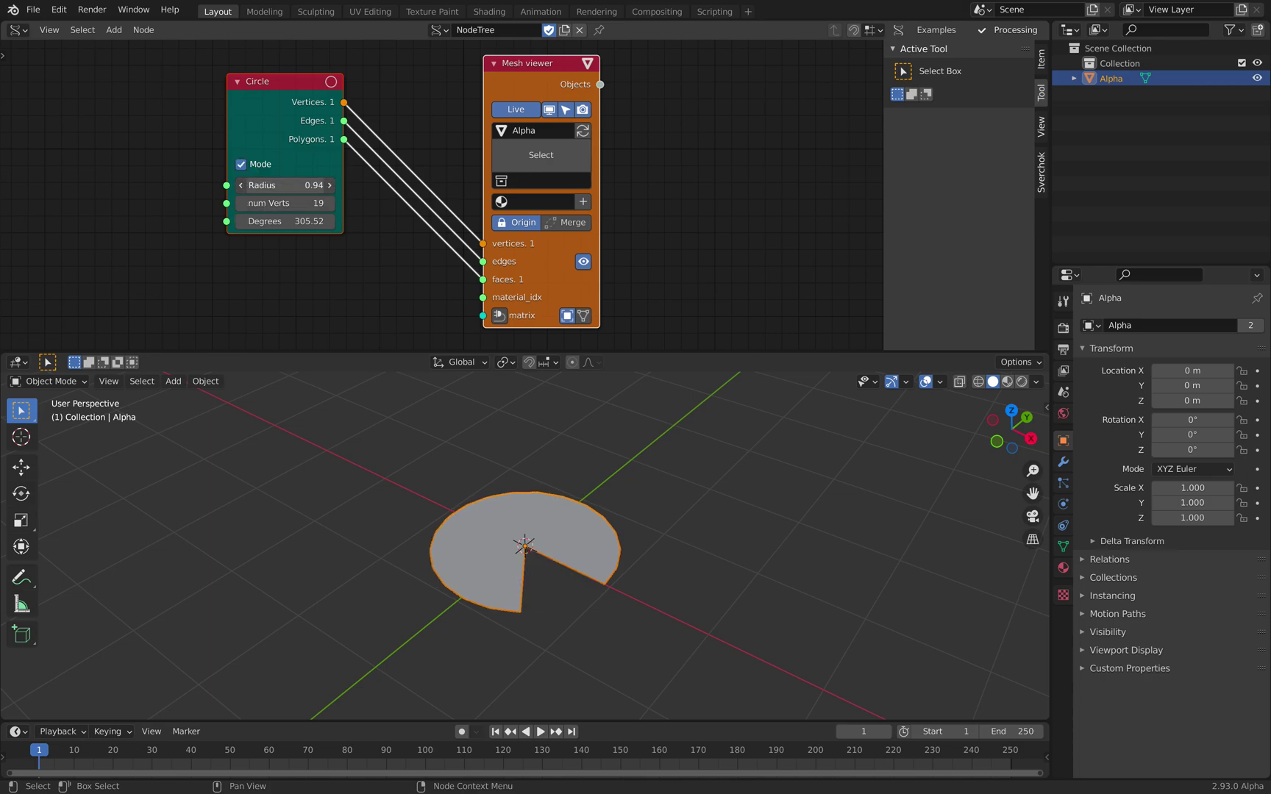
Step: Set the Circle node's Radius to 2.14, num Verts to 12 and Degrees to 273.84
mouse_move(287, 186)
left_mouse_down()
mouse_move(236, 185)
mouse_move(282, 186)
left_mouse_up()
middle_click_drag(685, 556, 720, 566)
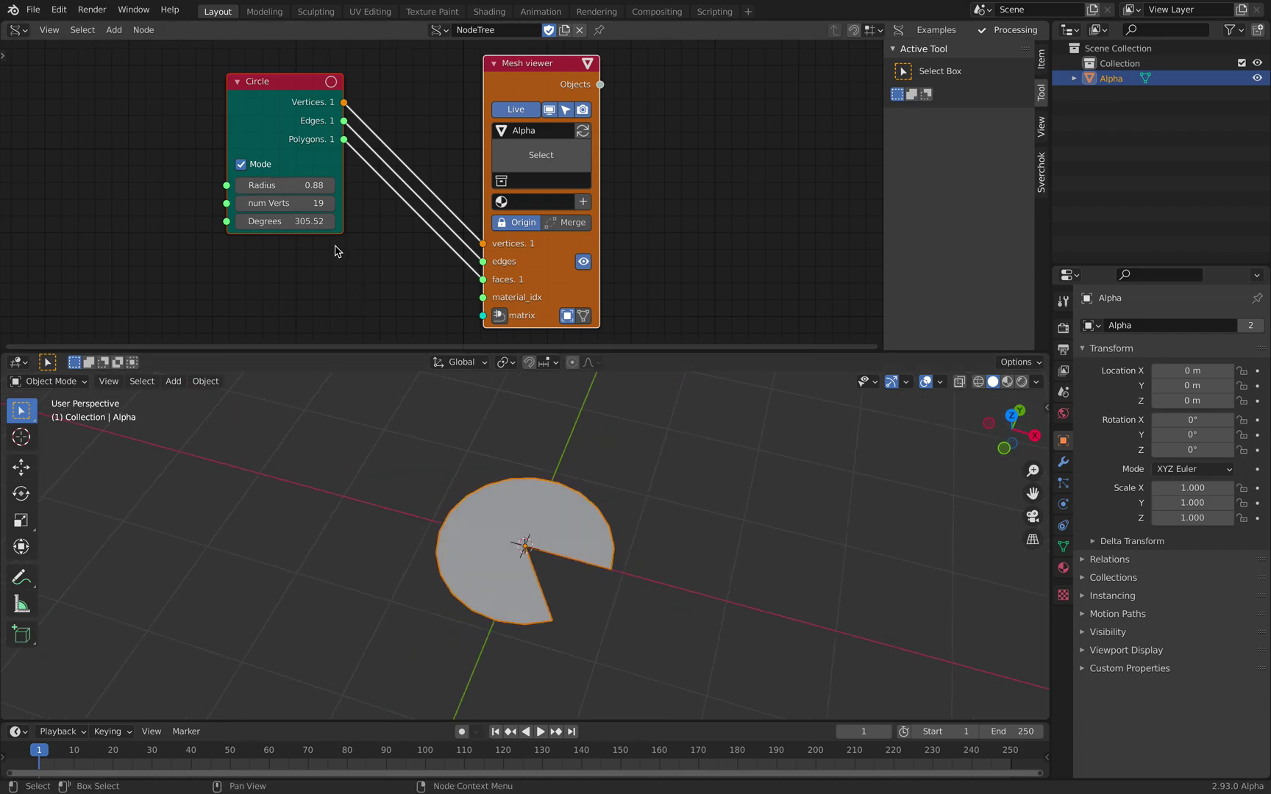
left_click_drag(295, 186, 353, 185)
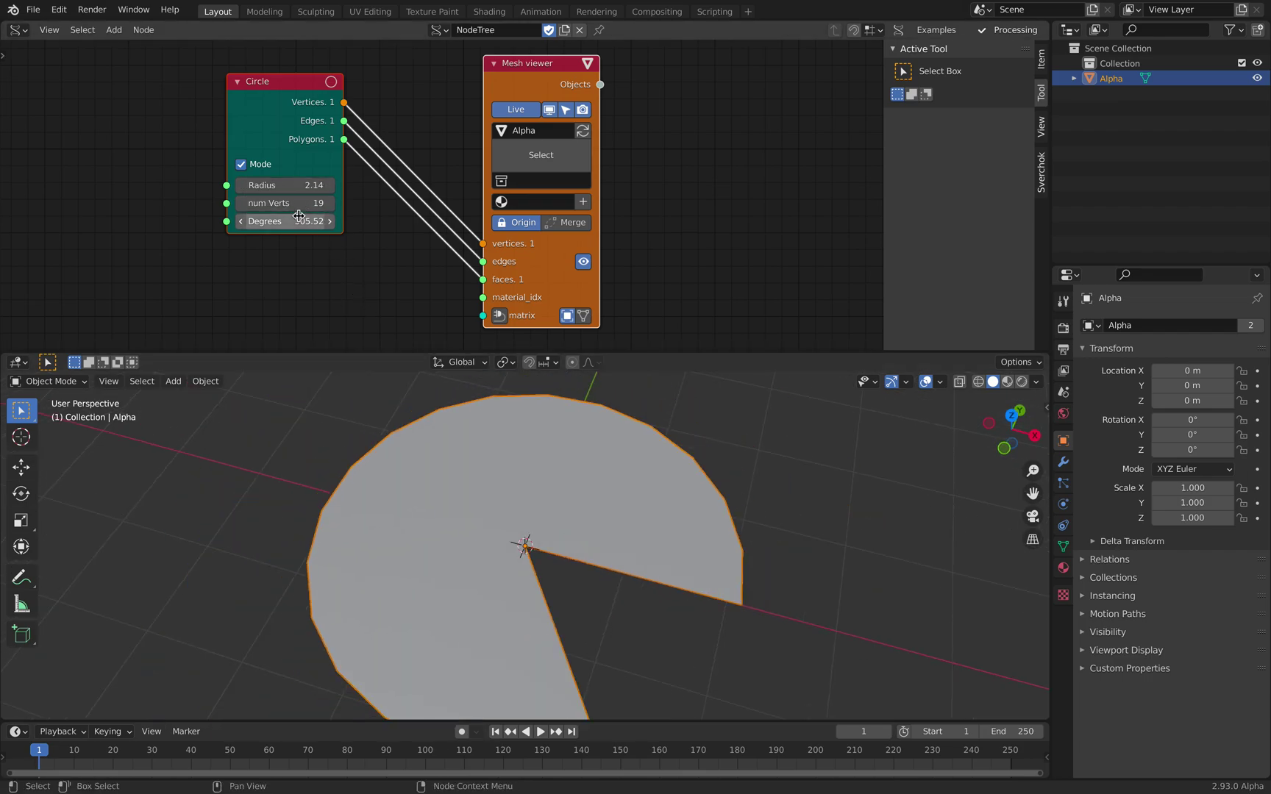
left_click_drag(287, 222, 265, 203)
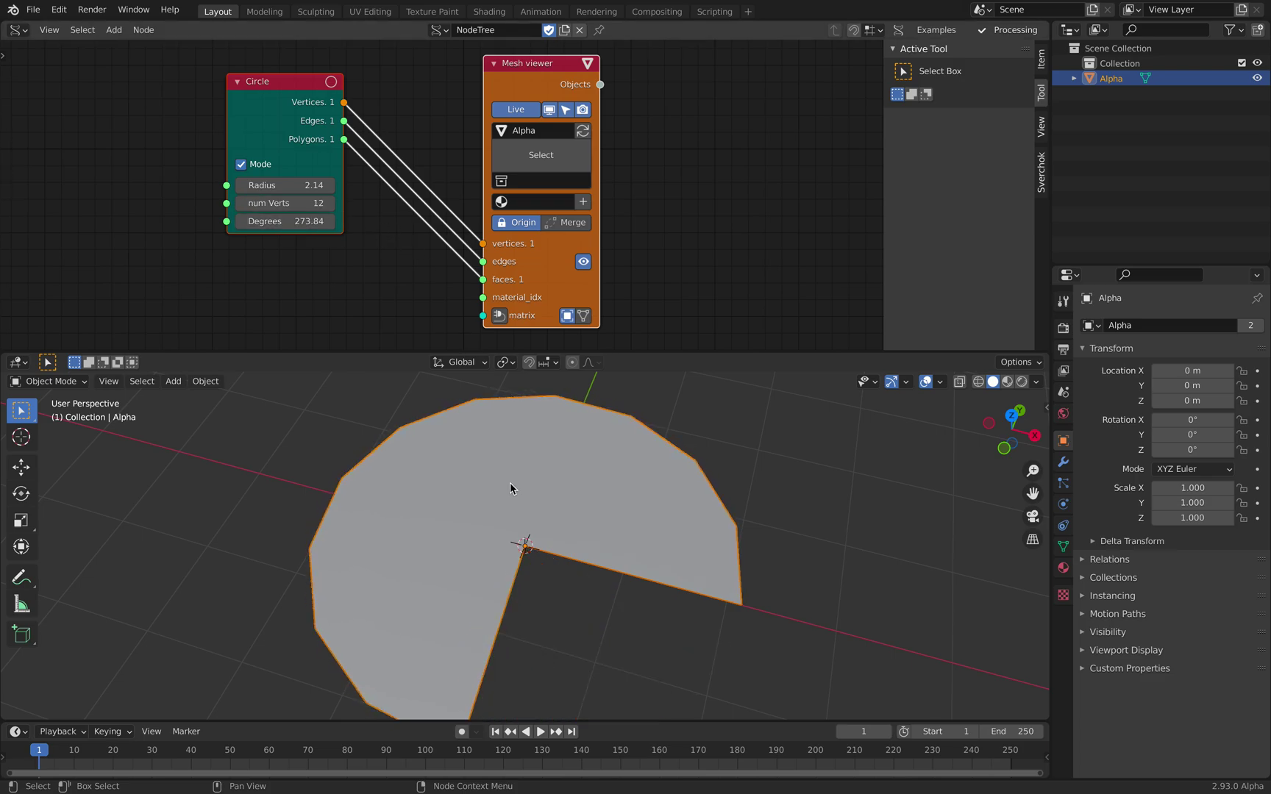
Step: Sketch a freehand annotation circle in the empty space beside the circle mesh
middle_click_drag(390, 510, 555, 482)
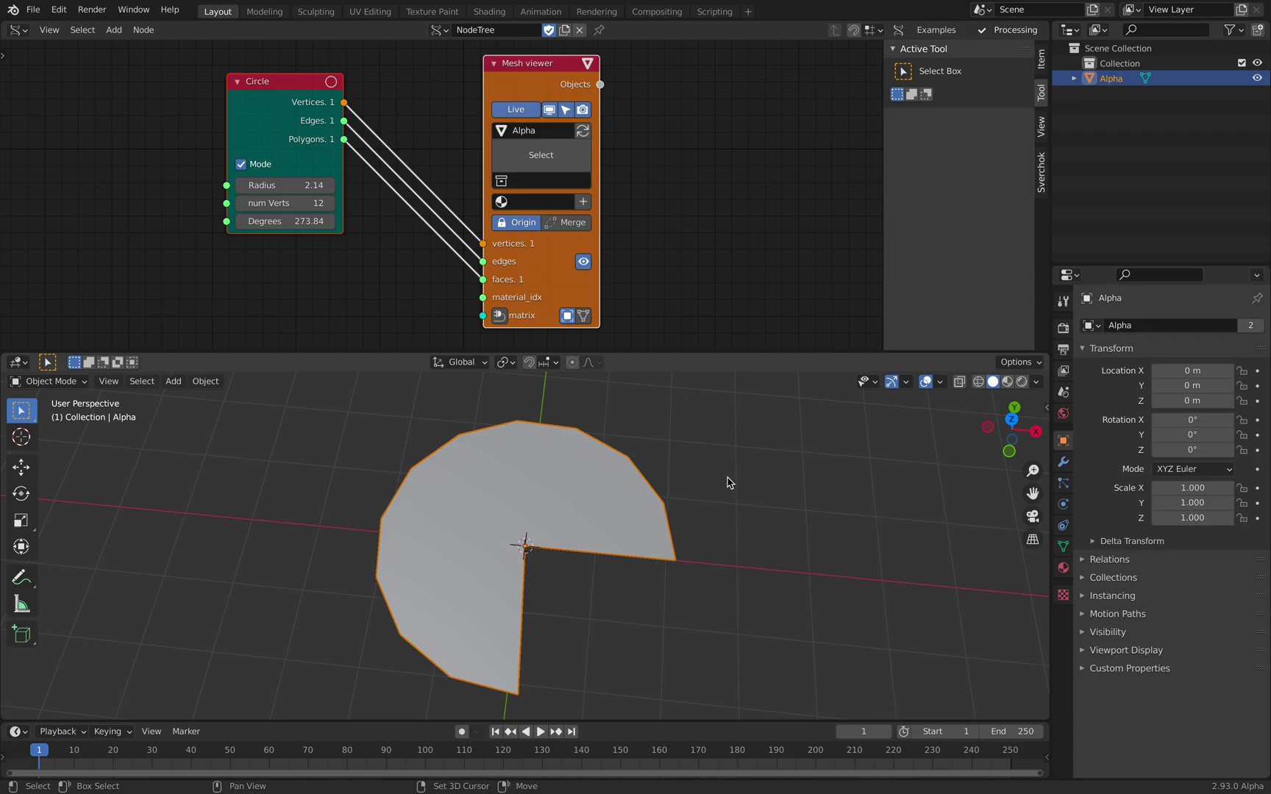
middle_click_drag(728, 482, 684, 493, "shift")
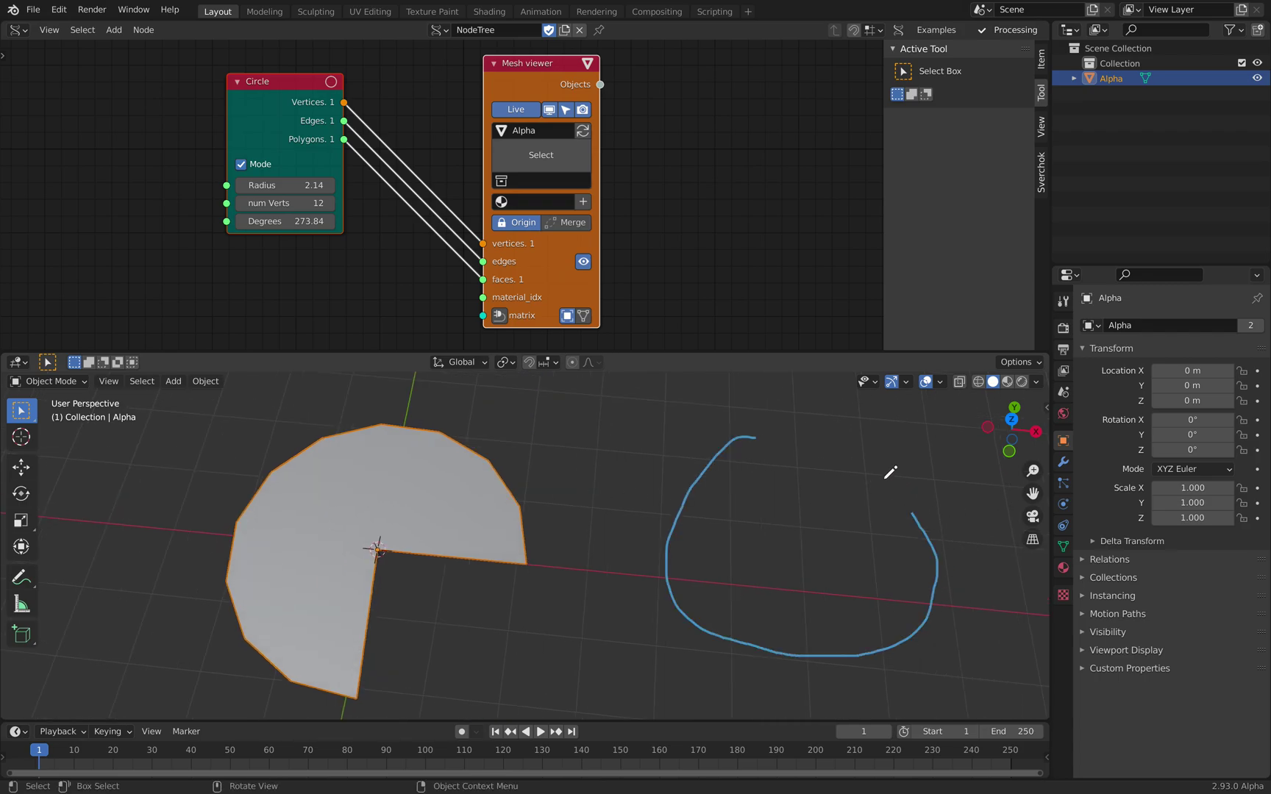
Step: Add a Circle (Curve) node and place it below and to the left of the Circle node
middle_click_drag(156, 328, 277, 192)
key("shift+a")
type("circ")
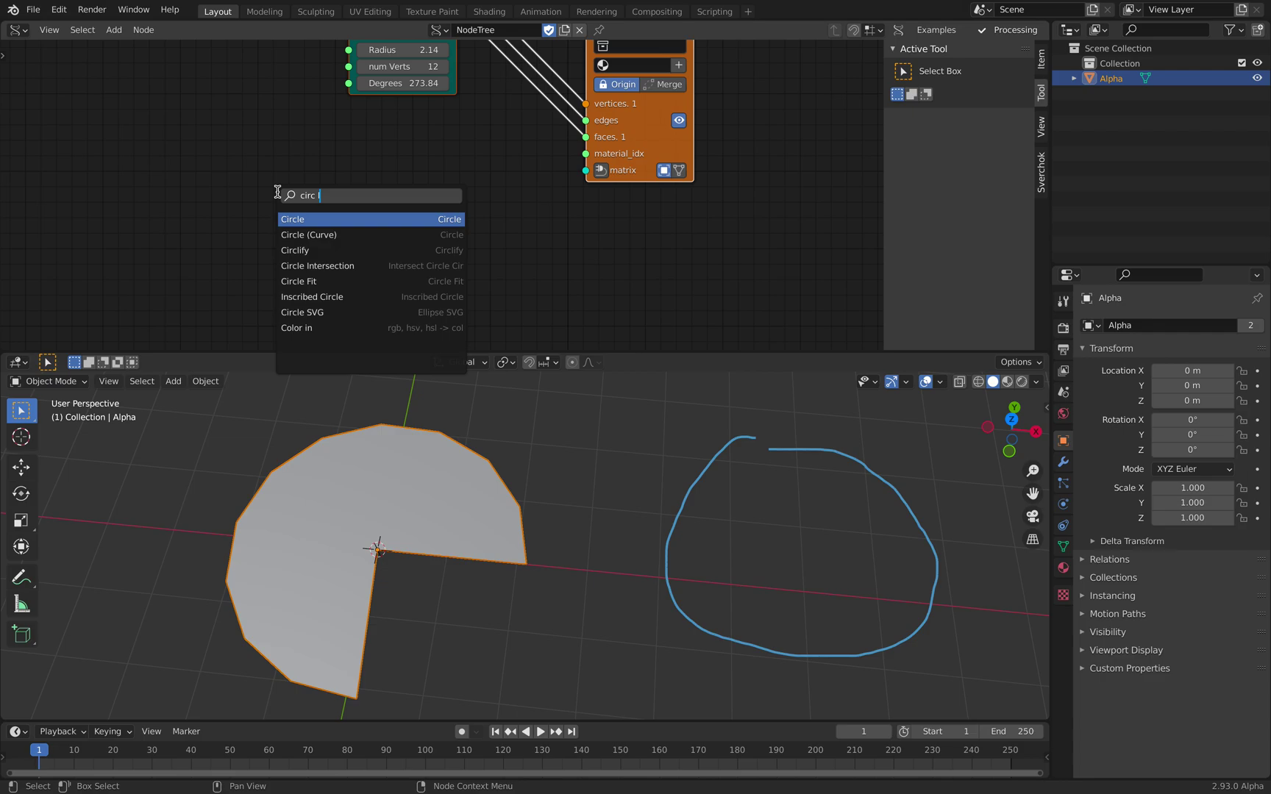
key("Down")
key("Return")
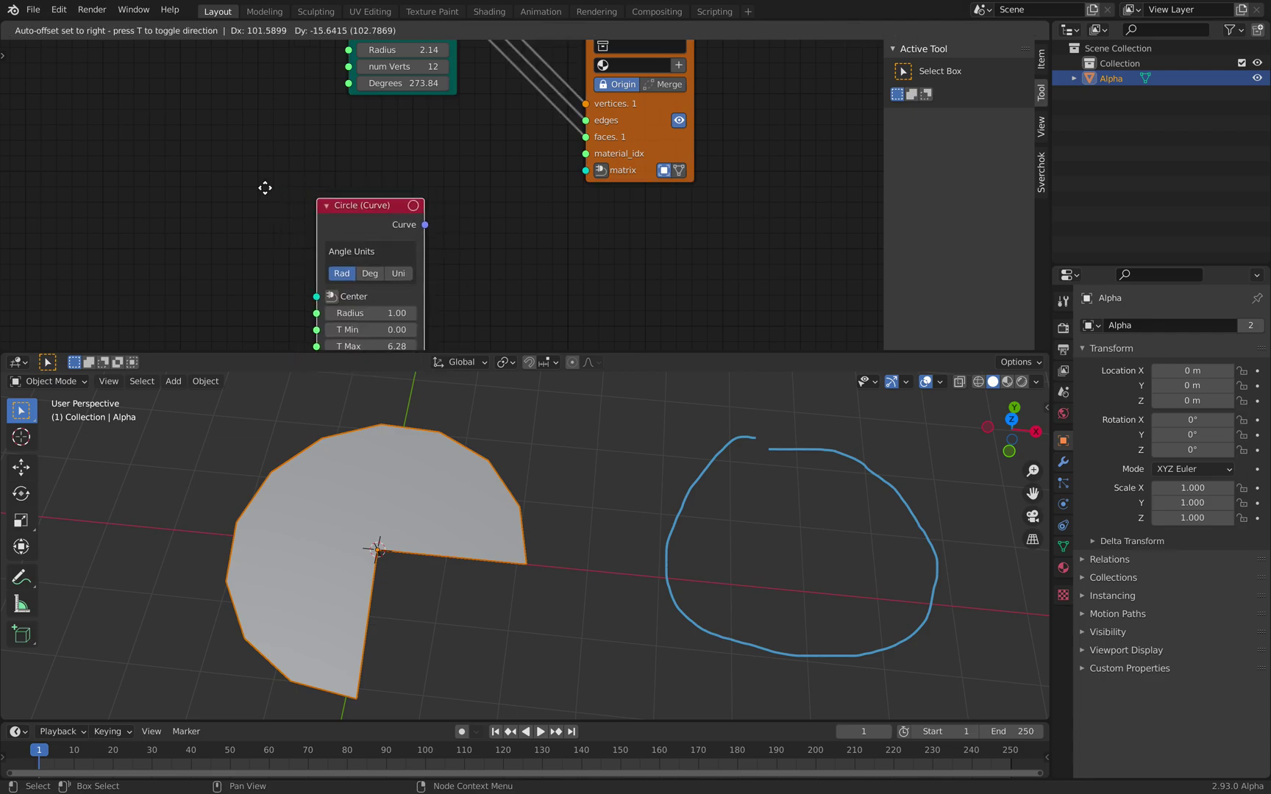
left_click(173, 168)
middle_click_drag(405, 219, 466, 190)
left_click_drag(274, 147, 184, 140)
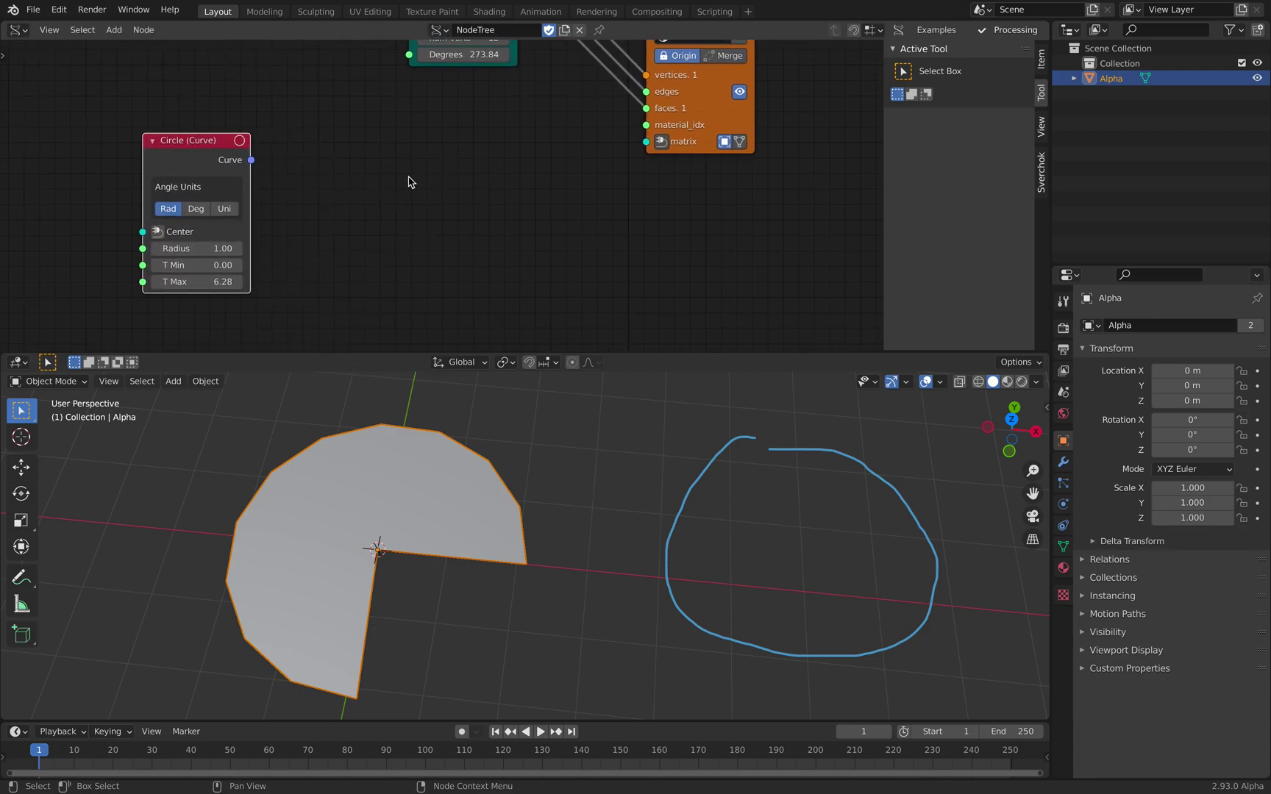
Step: Move the Mesh viewer node farther away from the Circle node to make room
scroll(408, 175, "down", 1)
middle_click_drag(408, 170, 395, 200)
left_click_drag(656, 145, 725, 118)
Step: Add a Curve Segment node beside Circle (Curve) and enable its Rescale to 0..1 option
key("alt+space")
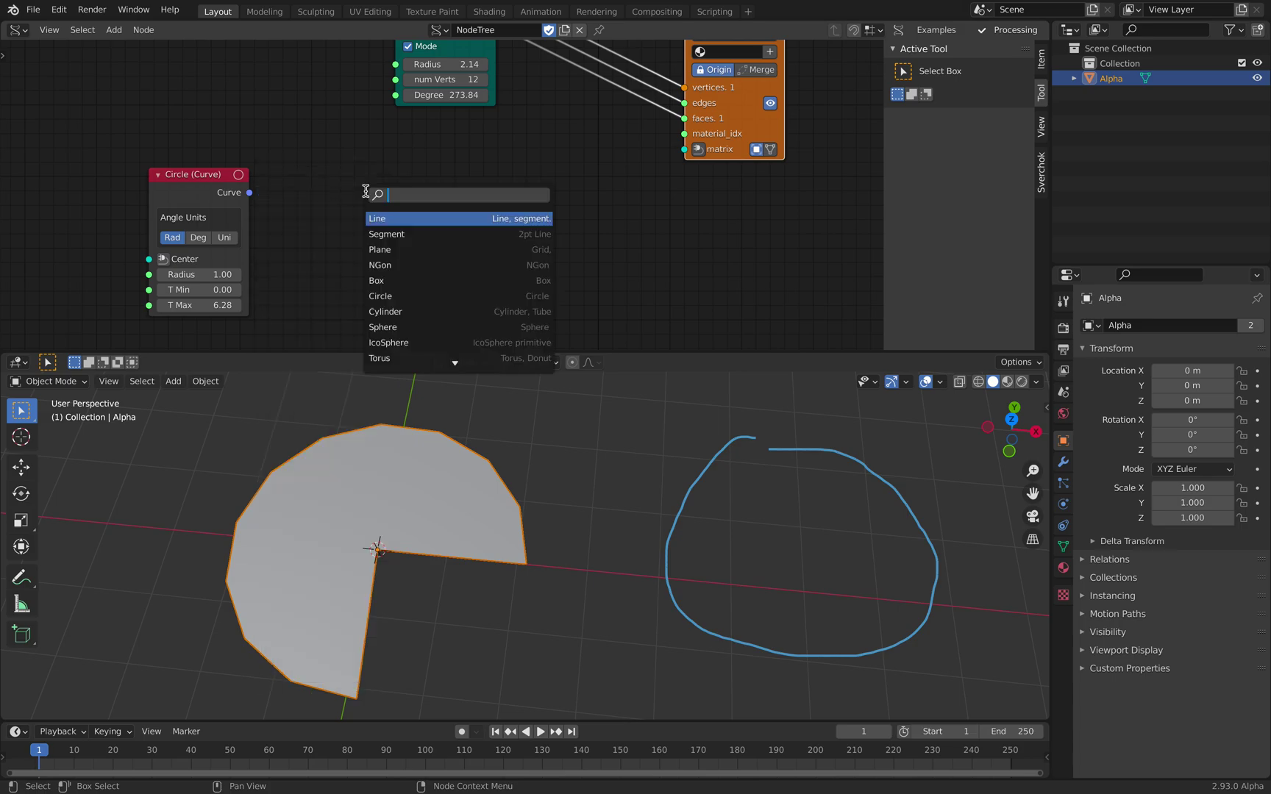
type("segm")
key("Down")
key("Down")
key("Down")
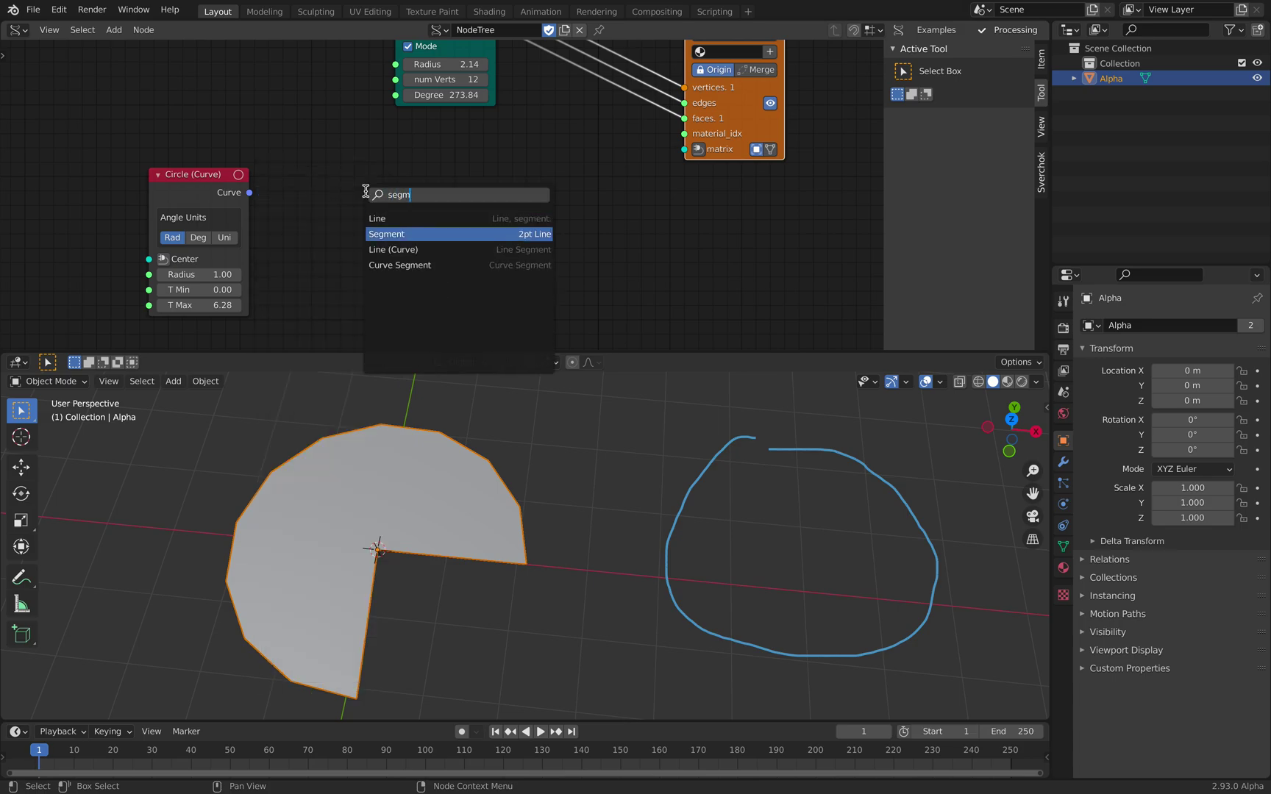
key("Return")
left_click(366, 192)
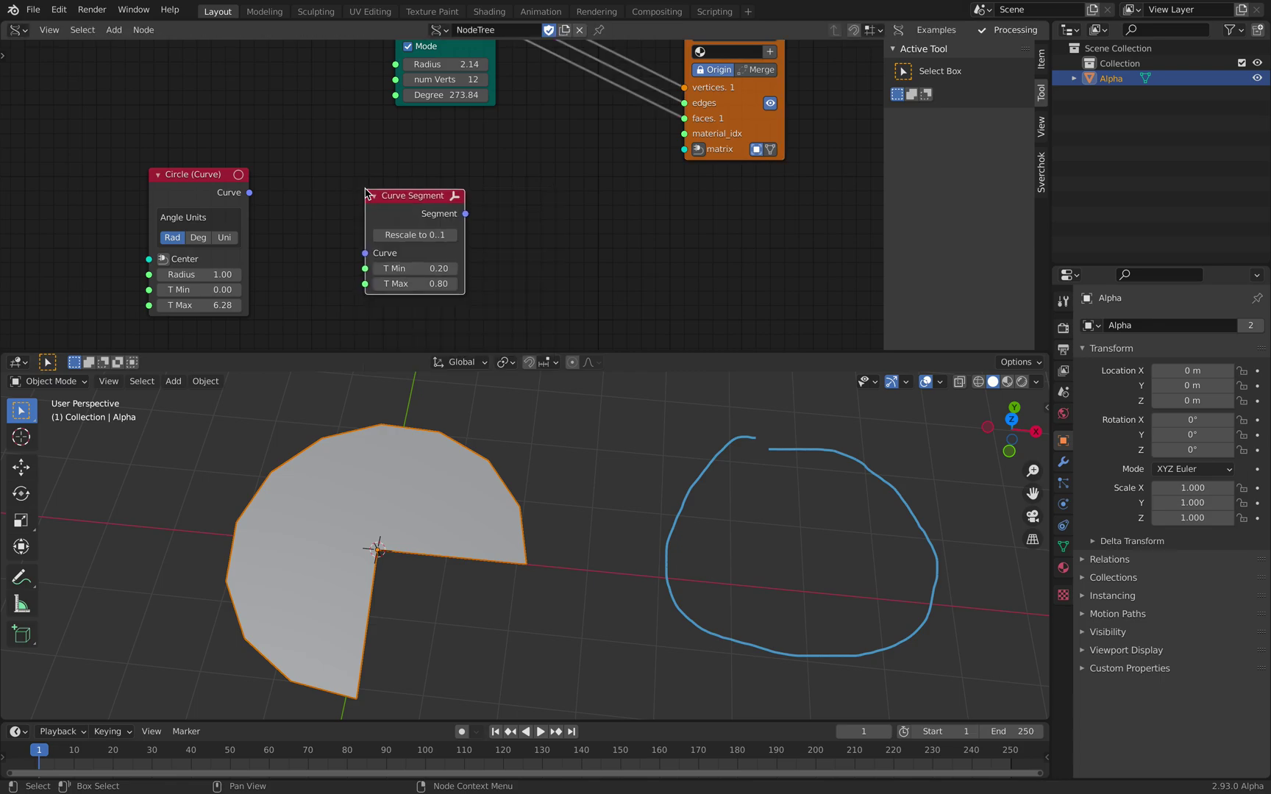
left_click(223, 195)
key("alt+space")
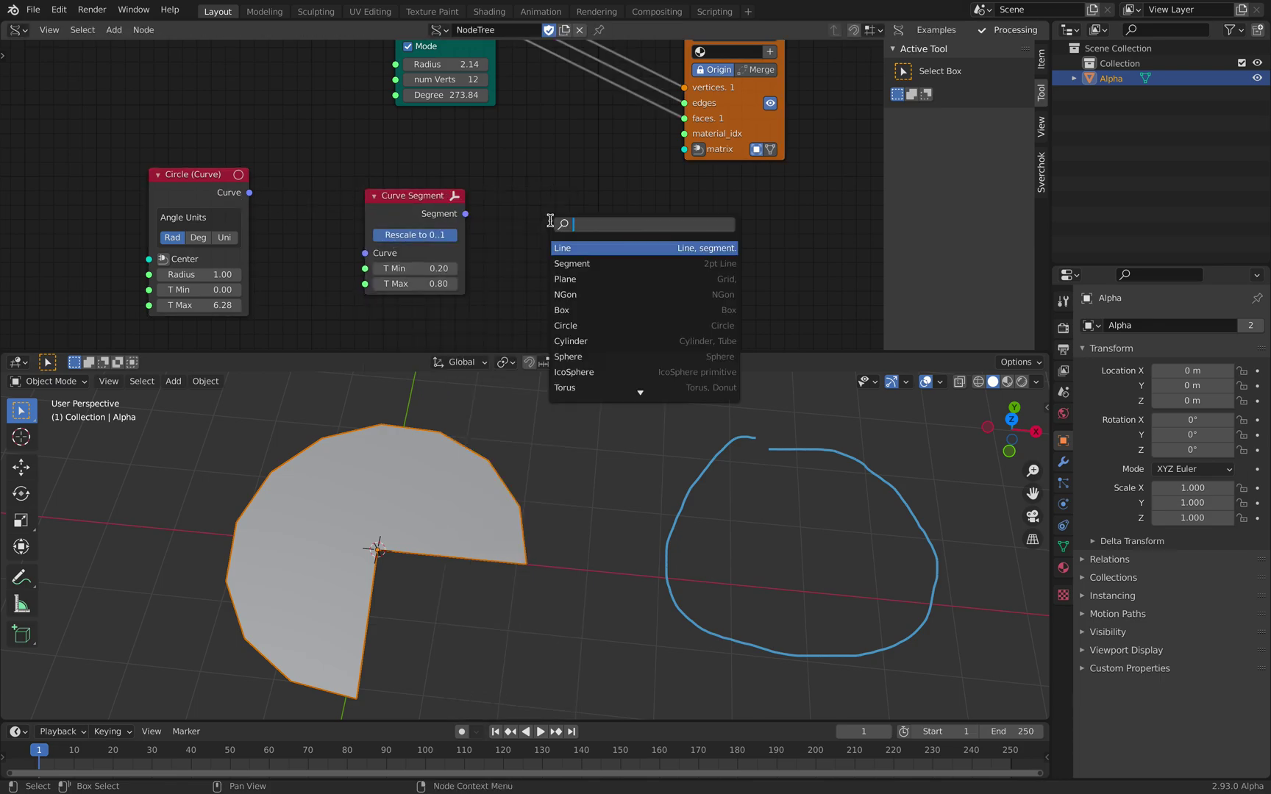
type("curc")
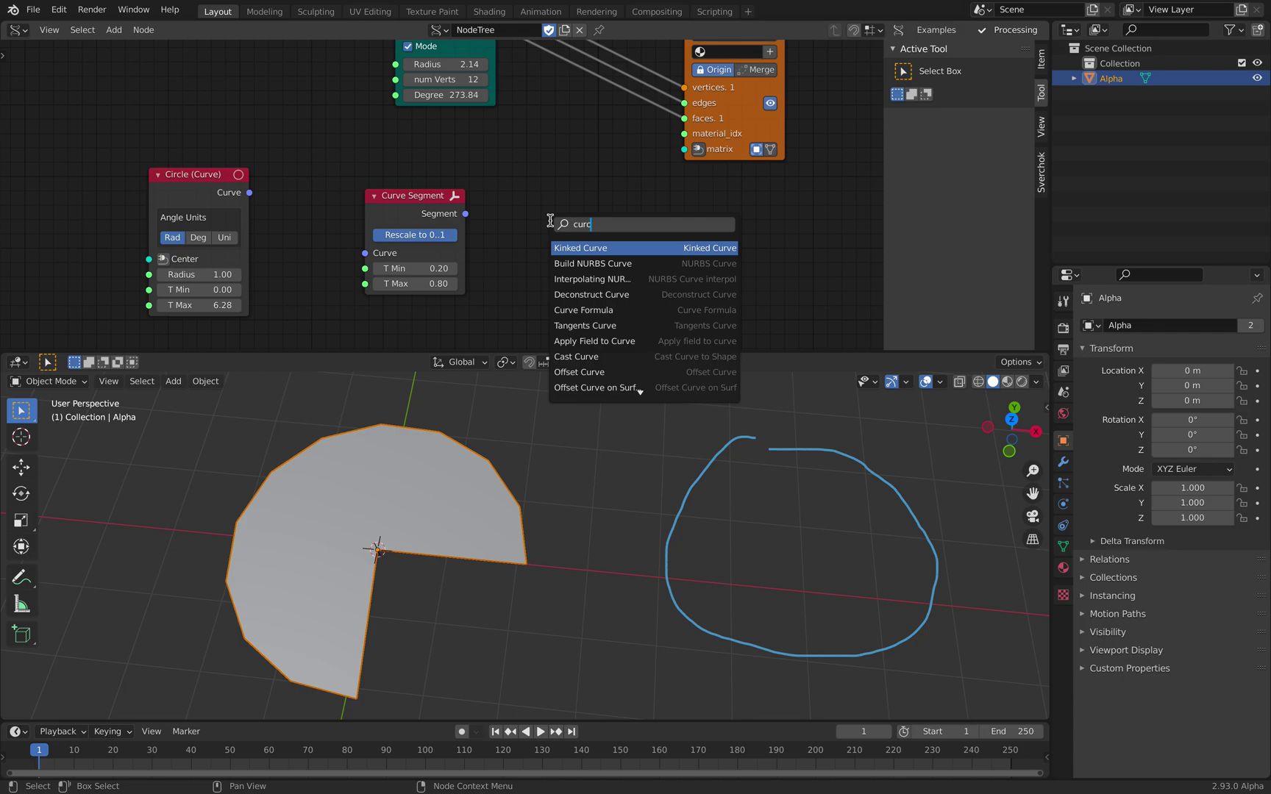
key("Escape")
Step: Delete the mesh Circle node from the node tree
middle_click_drag(562, 181, 585, 243)
scroll(586, 242, "down", 4)
left_click(448, 98)
key("x")
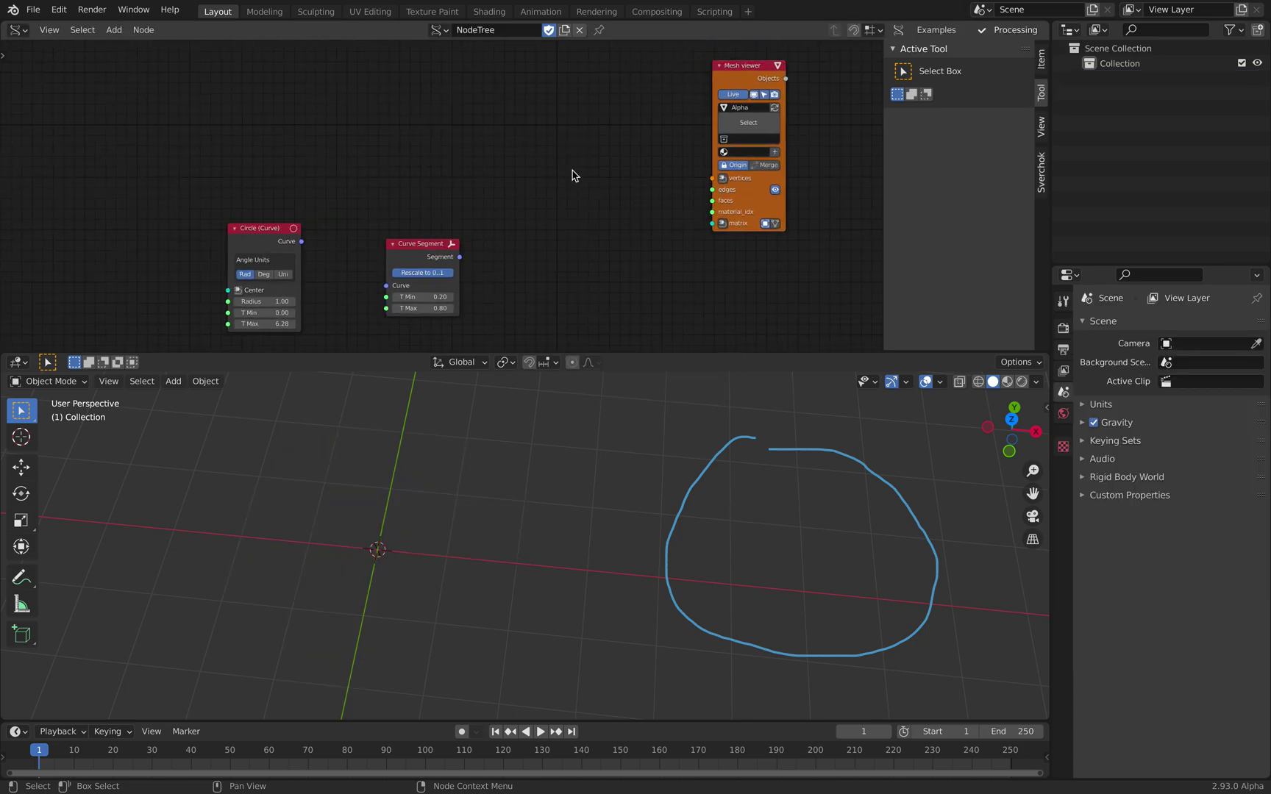
Step: Add an Evaluate Curve node between the Curve Segment and Mesh viewer nodes
key("alt+space")
type("evalue")
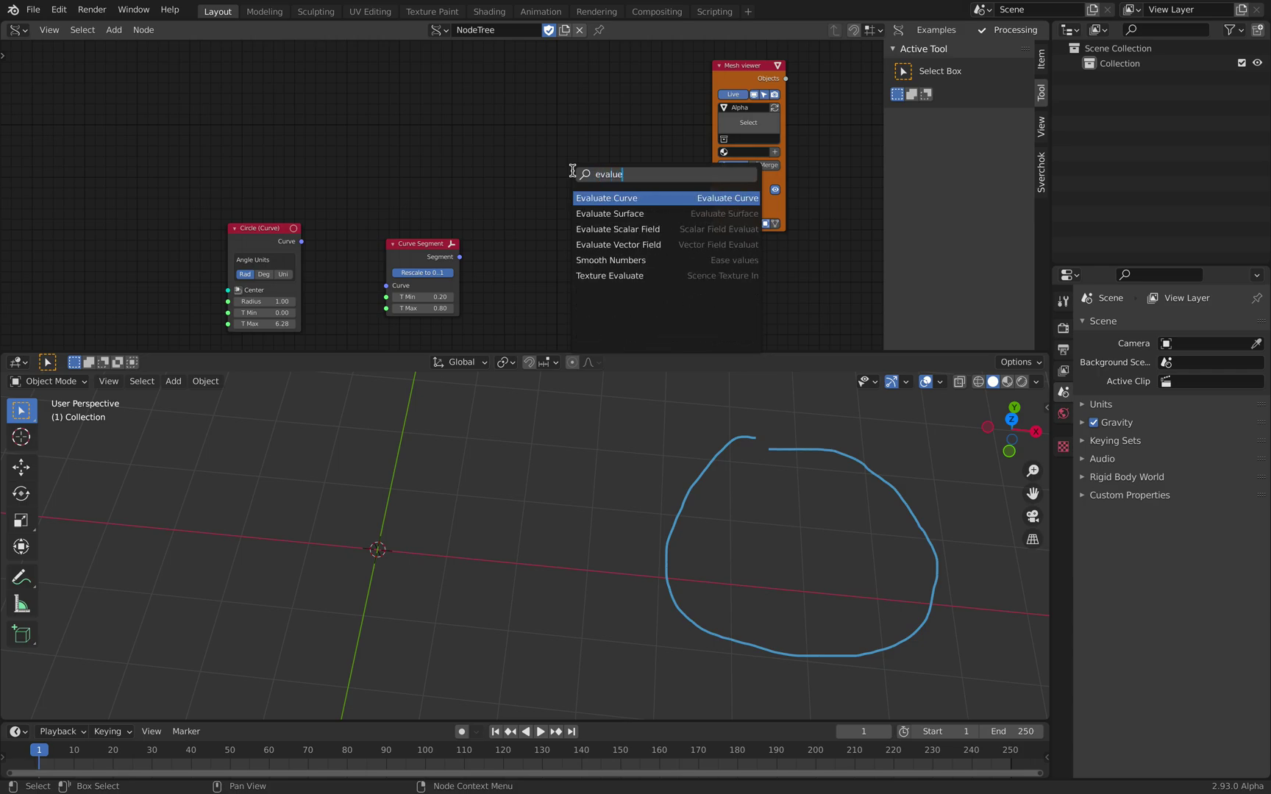
key("Return")
left_click(556, 170)
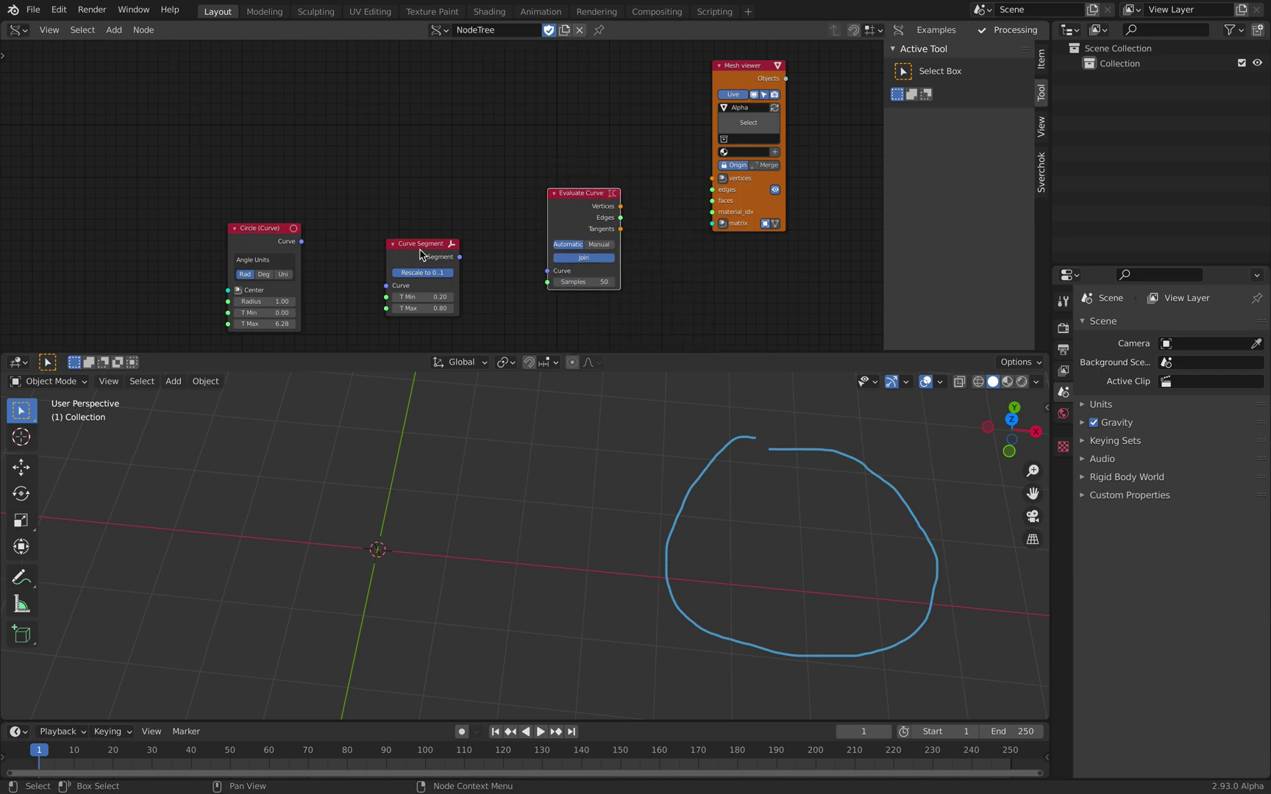
Step: Connect Circle (Curve) to Curve Segment and its Segment output to Evaluate Curve, bringing Evaluate Curve slightly closer
key("Home")
left_click_drag(278, 250, 370, 280)
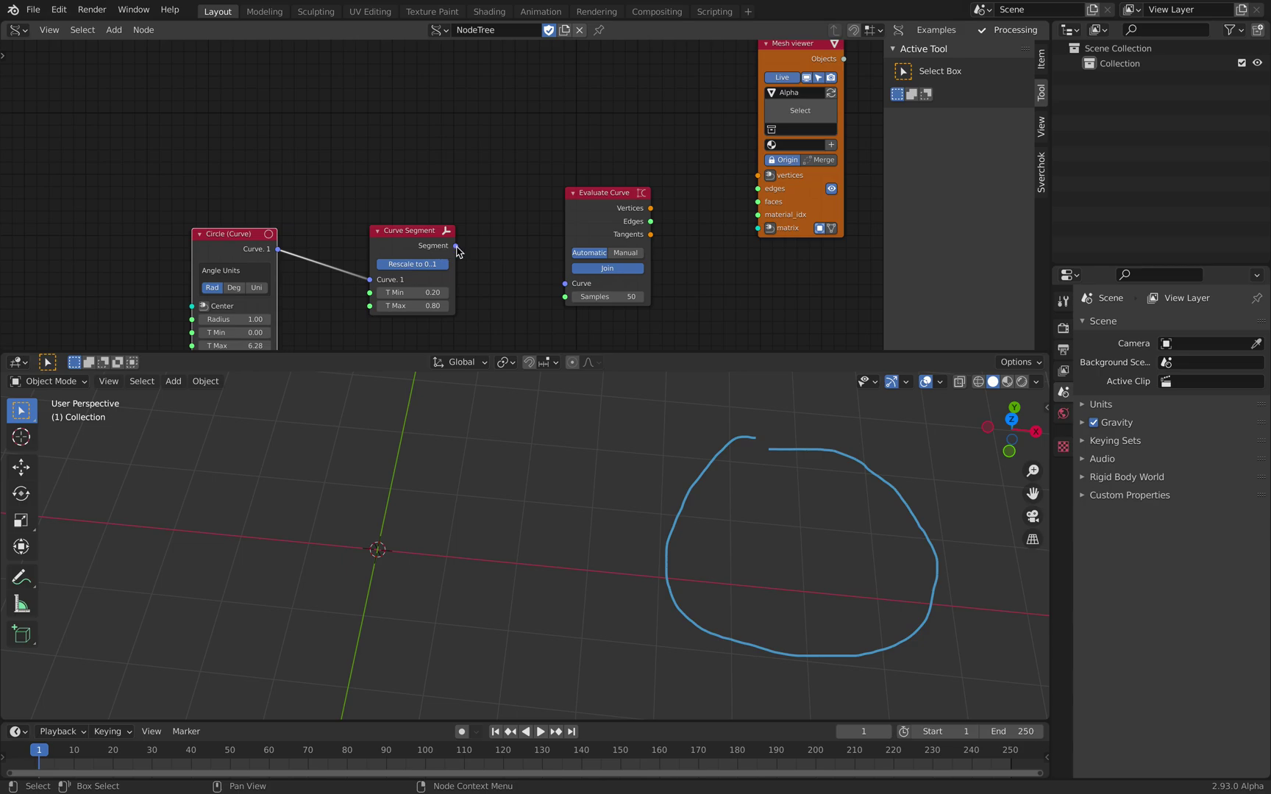
left_click_drag(456, 246, 566, 284)
left_click_drag(606, 212, 568, 200)
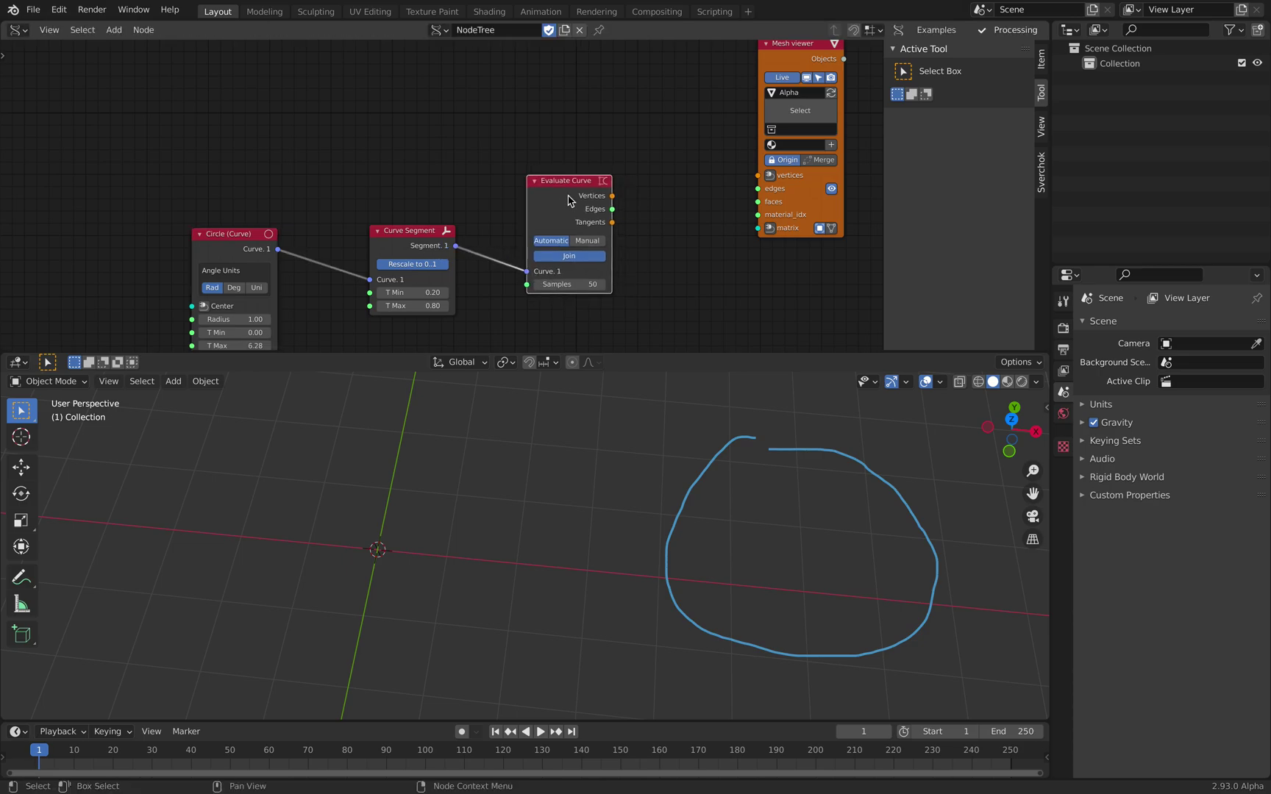
Step: Connect the vertices and edges of Evaluate Curve to the Mesh viewer and select the resulting arc in the viewport
left_click(779, 58, "shift")
key("f")
middle_click_drag(769, 425, 772, 450)
middle_click_drag(495, 485, 686, 490, "shift")
scroll(680, 513, "up", 4)
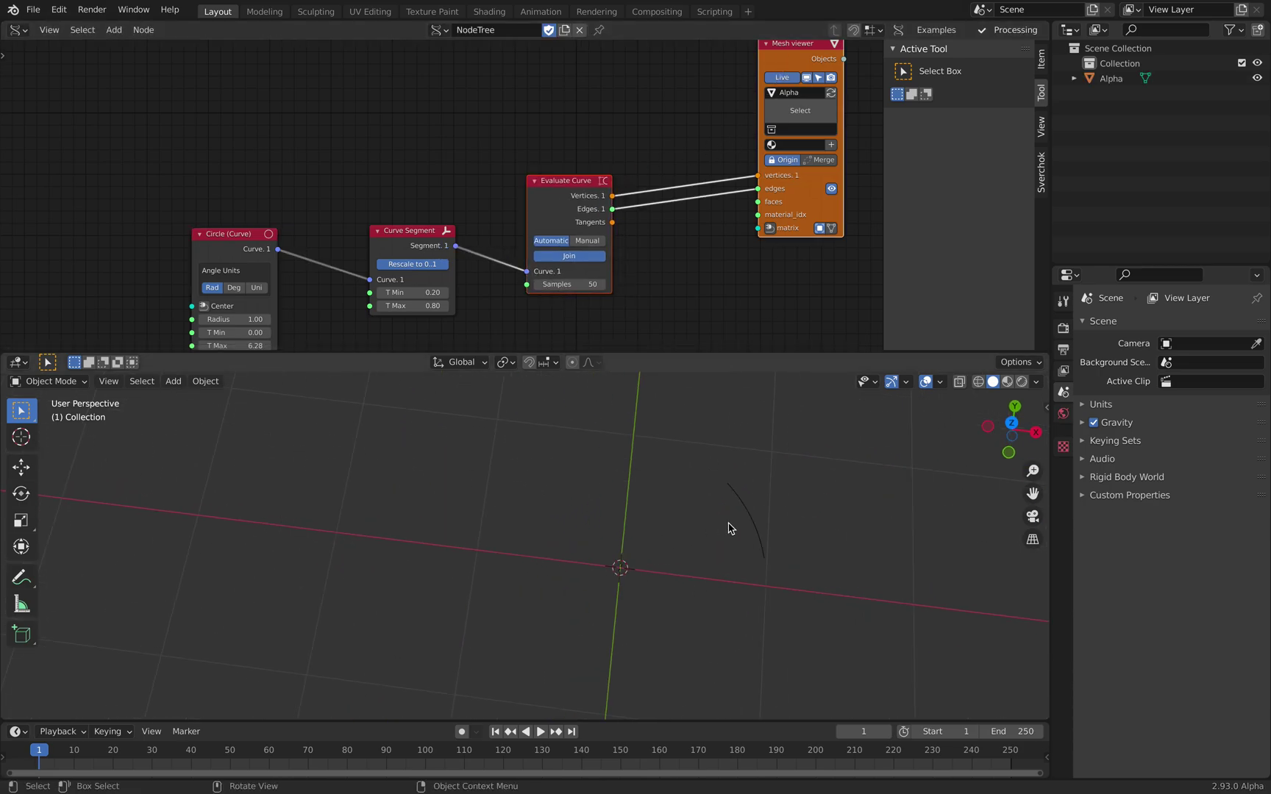
left_click(745, 518)
middle_click_drag(781, 528, 800, 525)
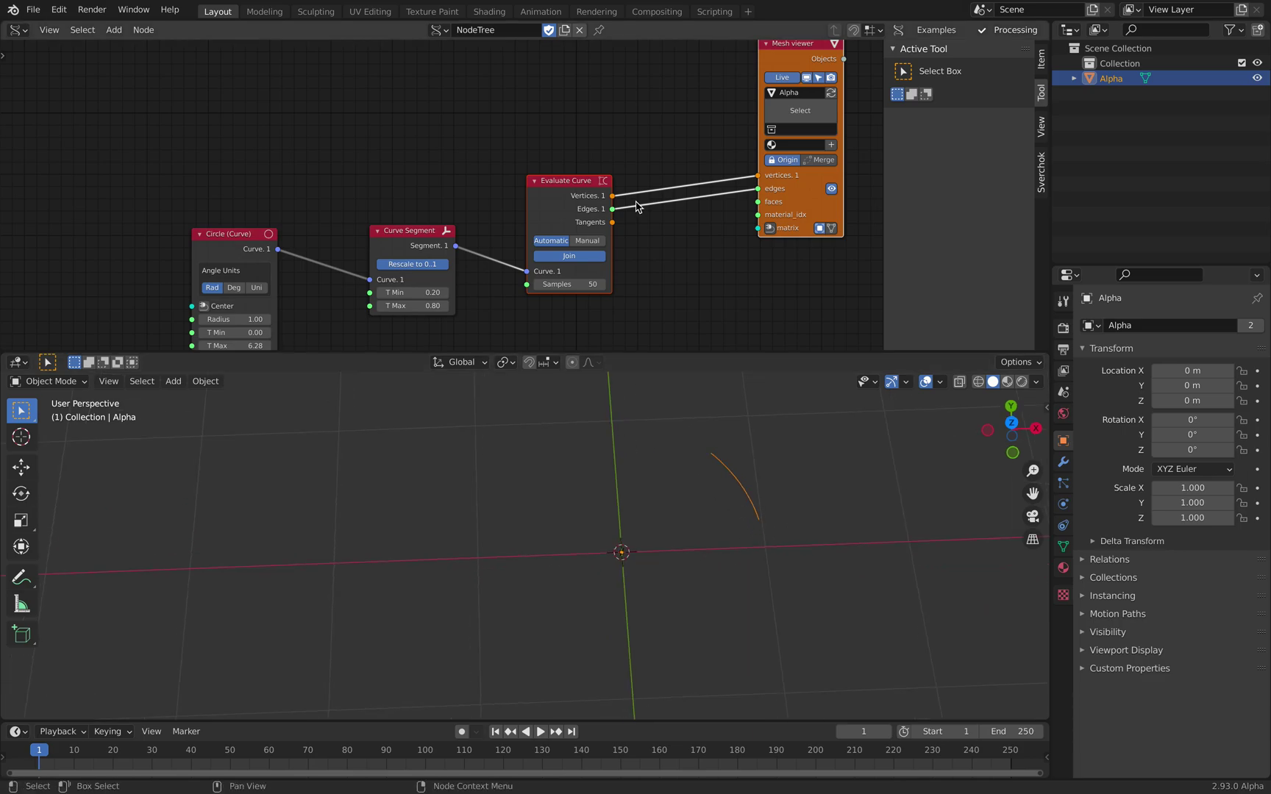
Step: Tidy the node layout by moving Circle (Curve), Curve Segment and Evaluate Curve closer together
middle_click_drag(614, 231, 609, 133)
scroll(609, 133, "up", 2)
left_click_drag(395, 124, 420, 96)
left_click_drag(341, 137, 377, 96)
middle_click_drag(282, 125, 296, 167)
left_click_drag(195, 177, 265, 122)
middle_click_drag(274, 172, 206, 209)
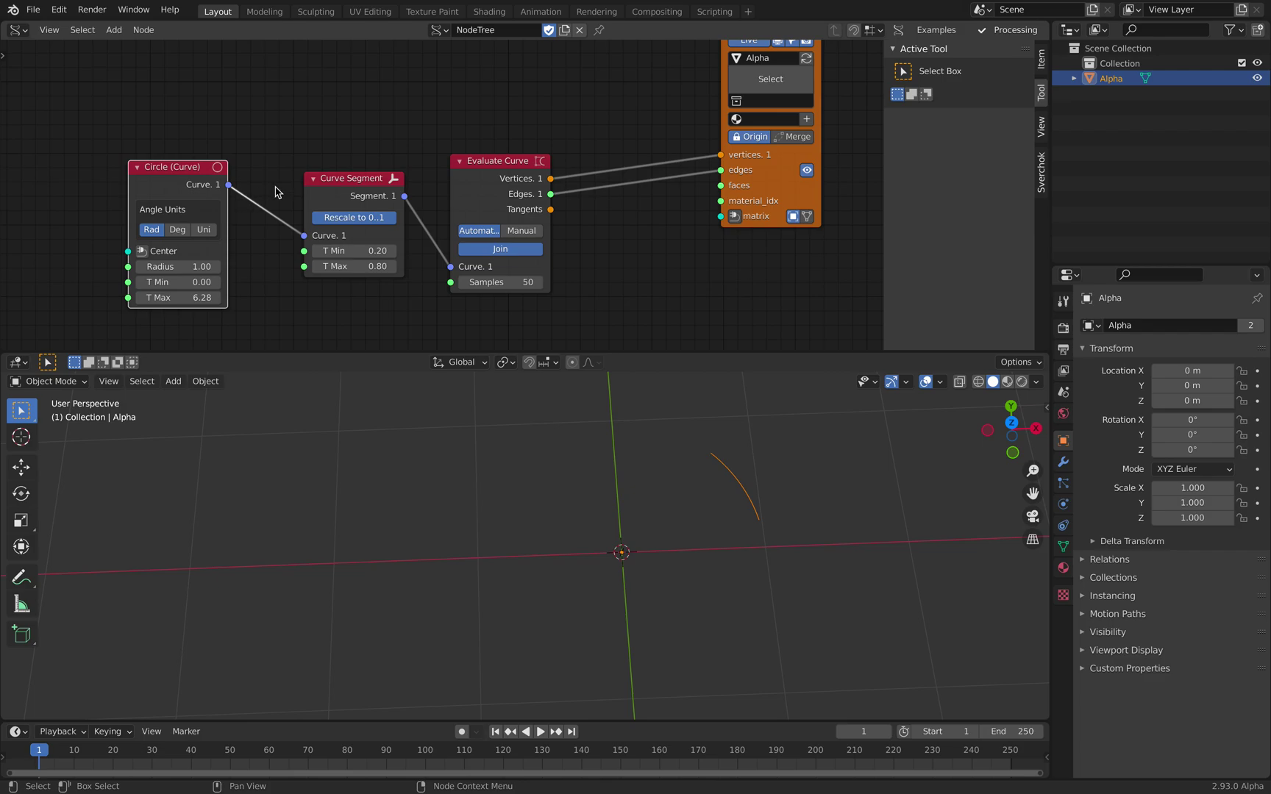
left_click_drag(342, 193, 338, 216)
middle_click_drag(325, 101, 358, 151)
Step: Try placing a List Split node above the Curve Segment node
key("alt+space")
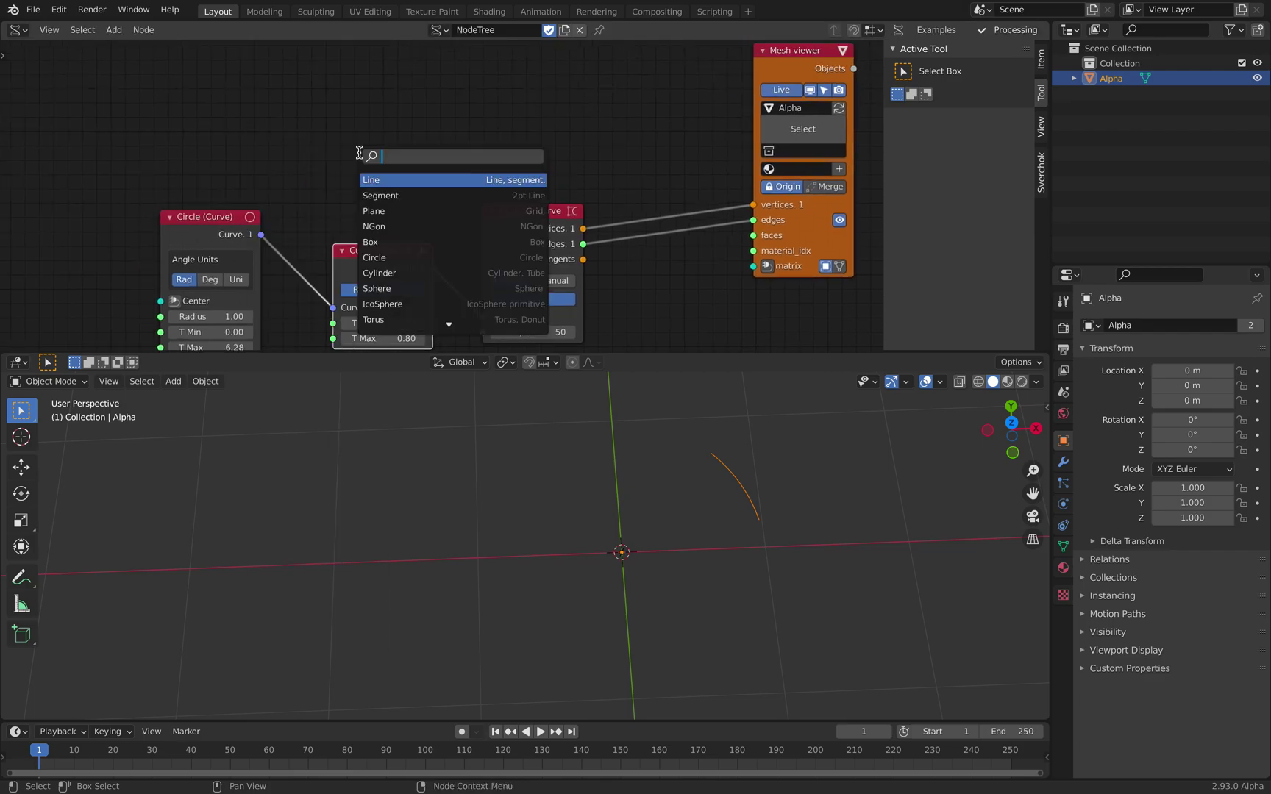
type("list split")
key("Return")
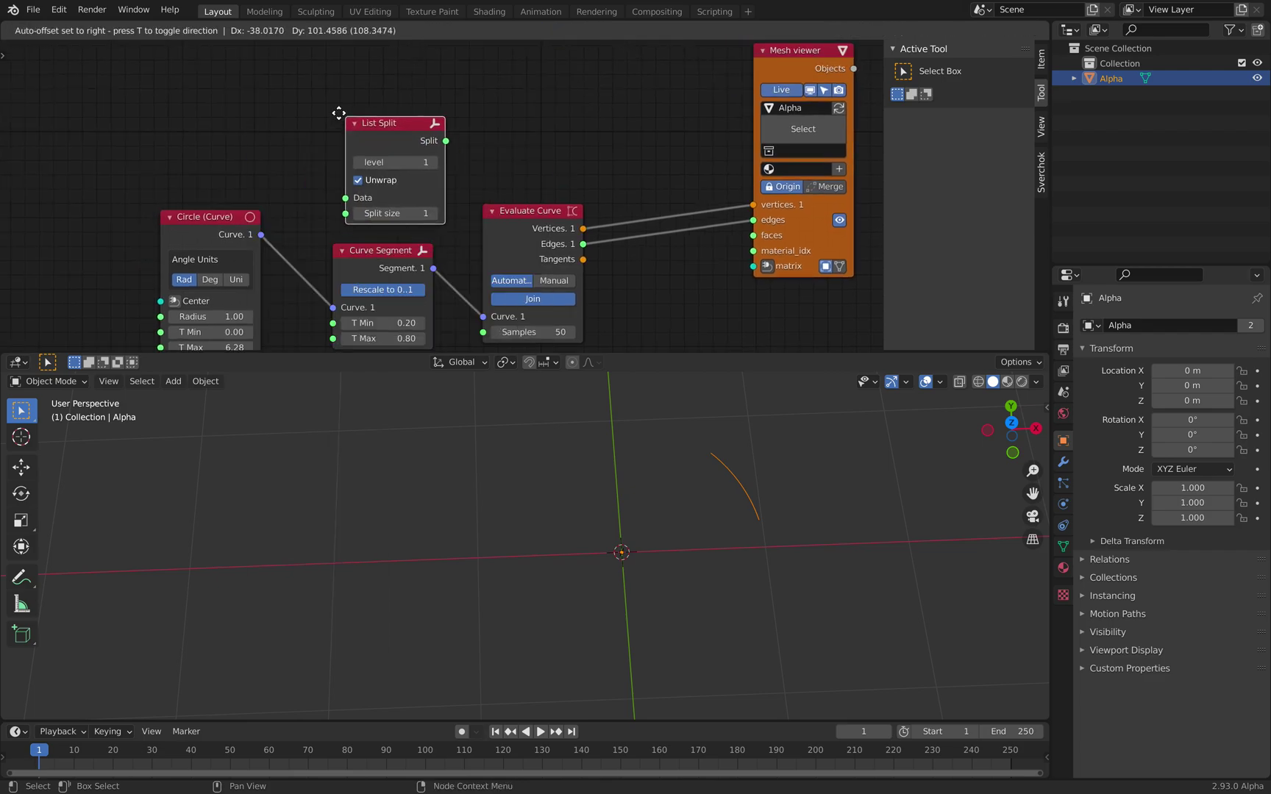
left_click(339, 113)
Step: Add a Split Curve node and place it directly above the Curve Segment node
key("shift+a")
left_click(335, 108)
type("spl")
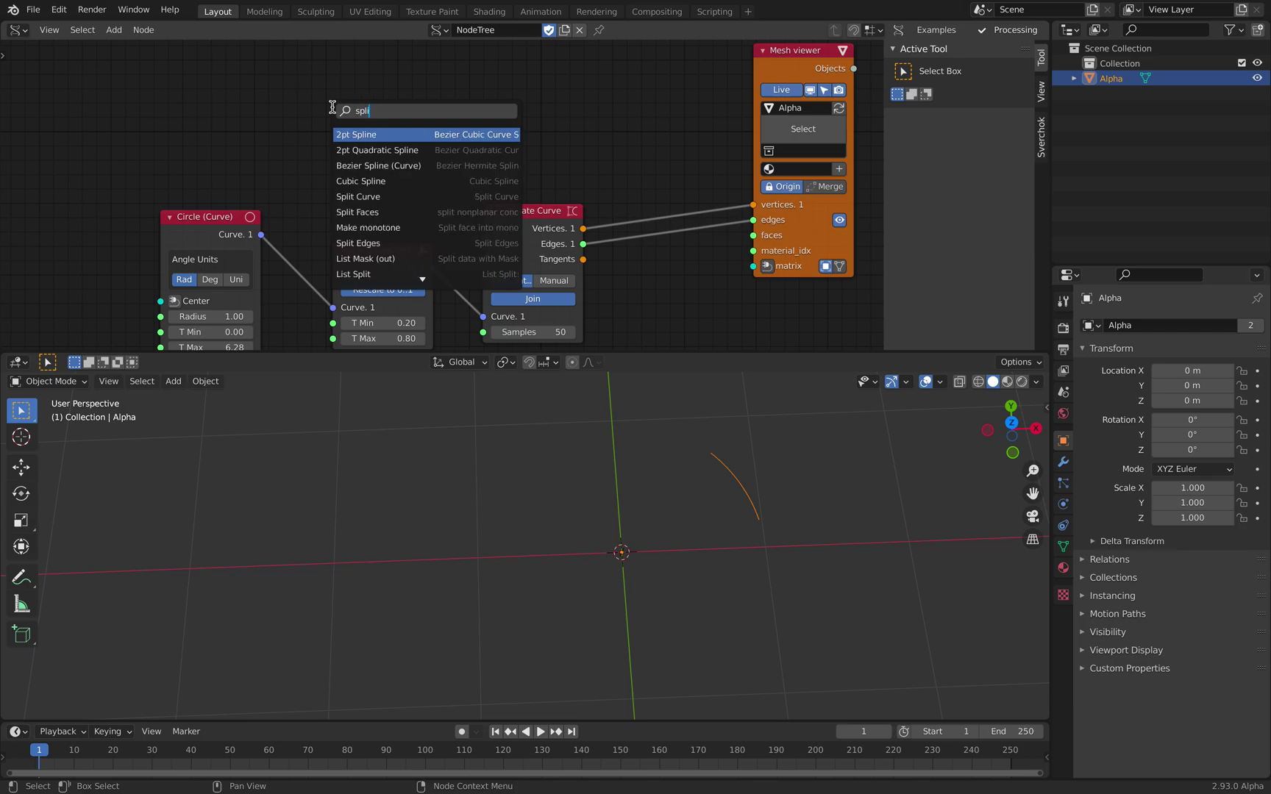
type("i")
key("Down")
key("Down")
key("Down")
key("Down")
key("Return")
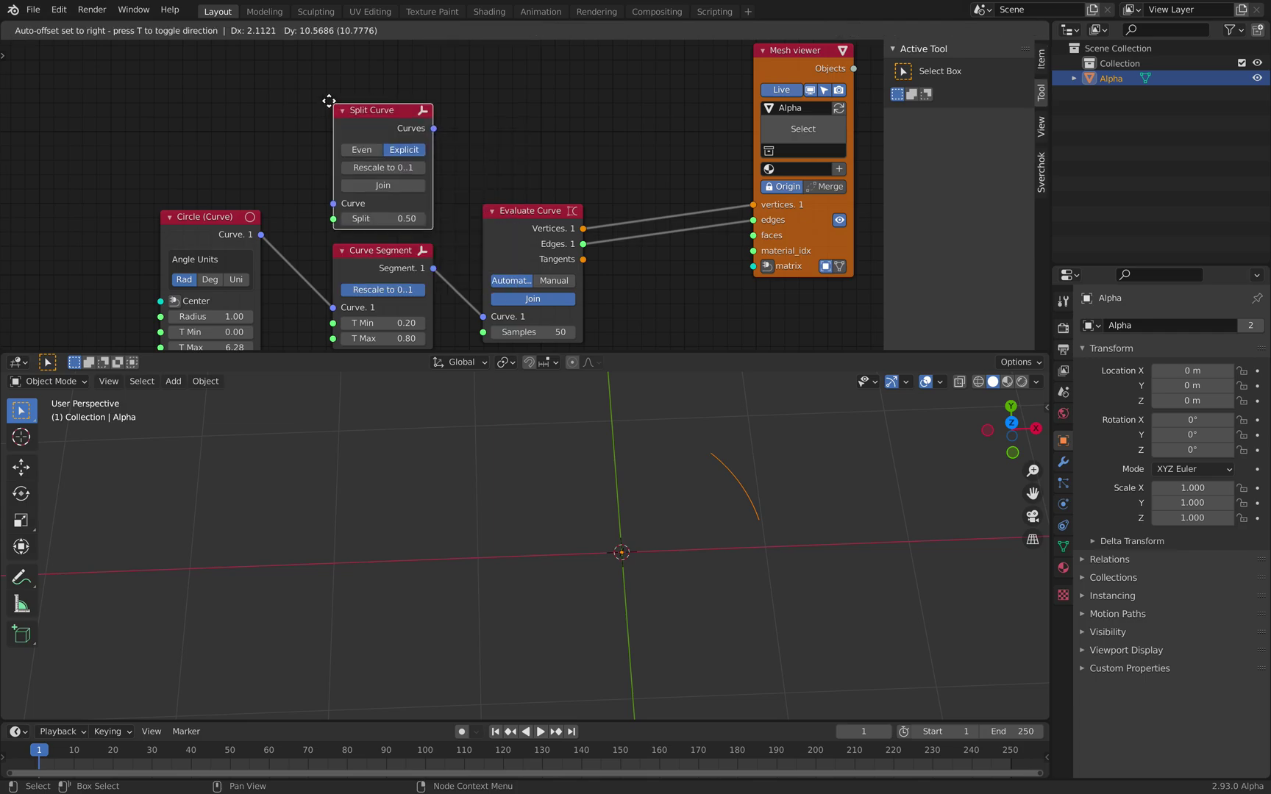
left_click(325, 99)
Step: Set the Curve Segment range to T Min 0.03 and T Max 5.01
middle_click_drag(325, 98, 460, 103)
scroll(460, 103, "down", 3)
middle_click_drag(496, 176, 392, 176)
scroll(395, 270, "up", 4)
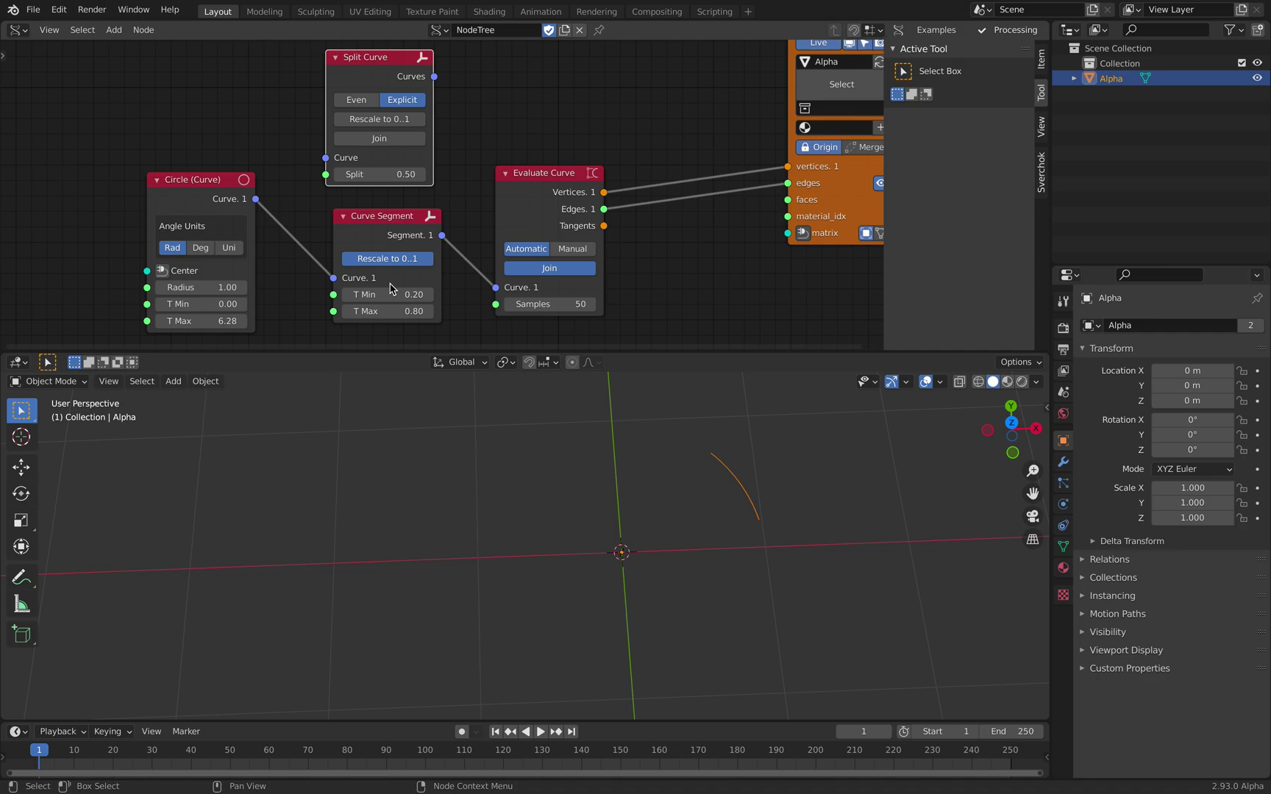
mouse_move(393, 293)
left_mouse_down()
mouse_move(349, 311)
mouse_move(409, 294)
mouse_move(375, 294)
left_mouse_up()
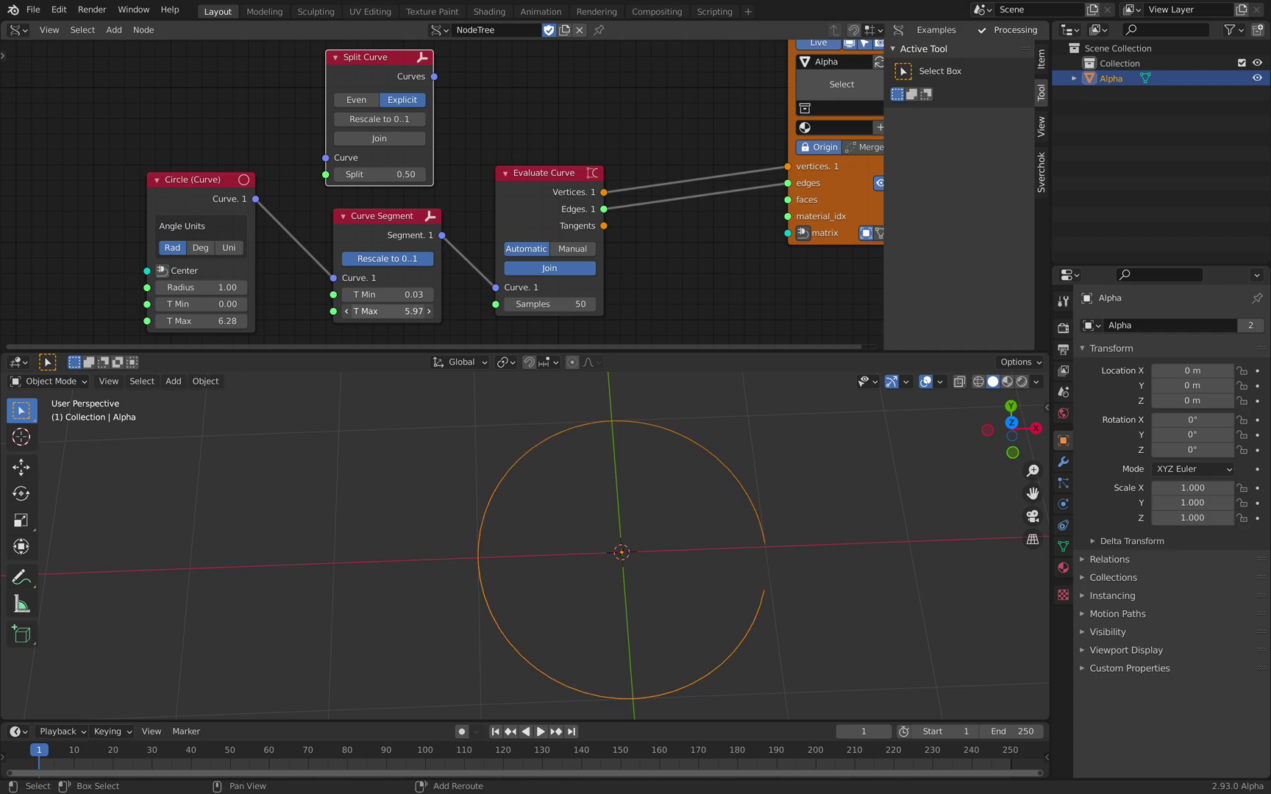
Step: Move Circle (Curve) away and wire Split Curve between Circle (Curve) and Curve Segment
left_click_drag(226, 176, 119, 153)
middle_click_drag(158, 142, 238, 140)
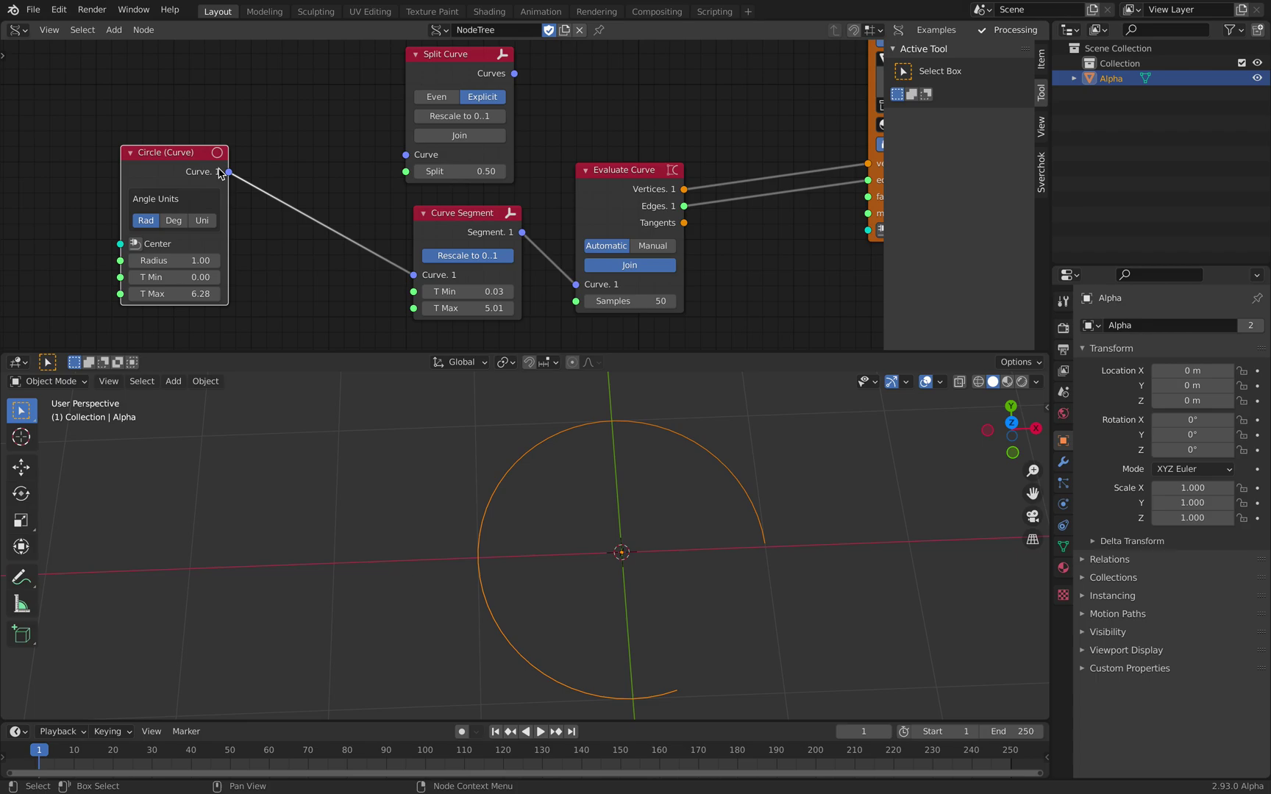
left_click_drag(229, 172, 405, 154)
left_click_drag(448, 99, 329, 92)
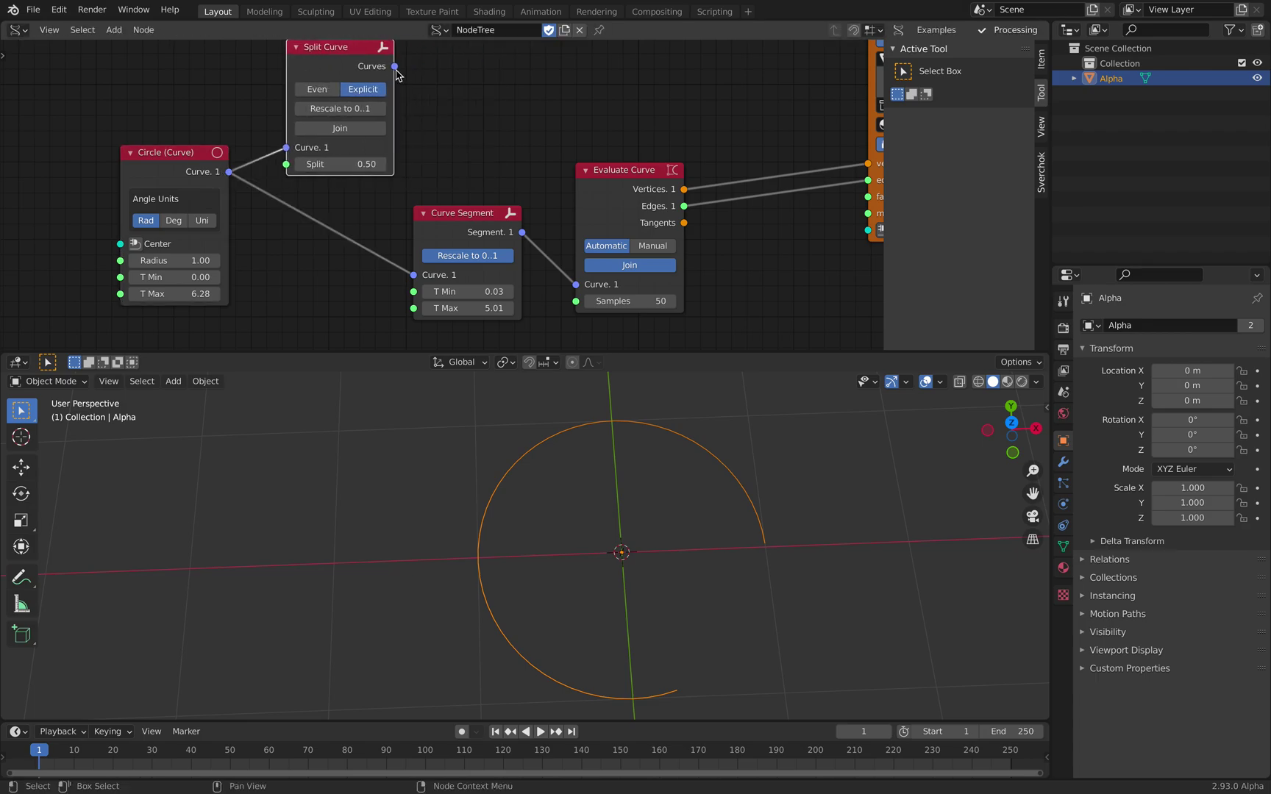
left_click_drag(394, 66, 414, 275)
Step: Move Split Curve in line with its neighbours and set it to Even, with Rescale to 0..1 enabled and 10 segments
left_click_drag(354, 135, 341, 192)
left_click(311, 149)
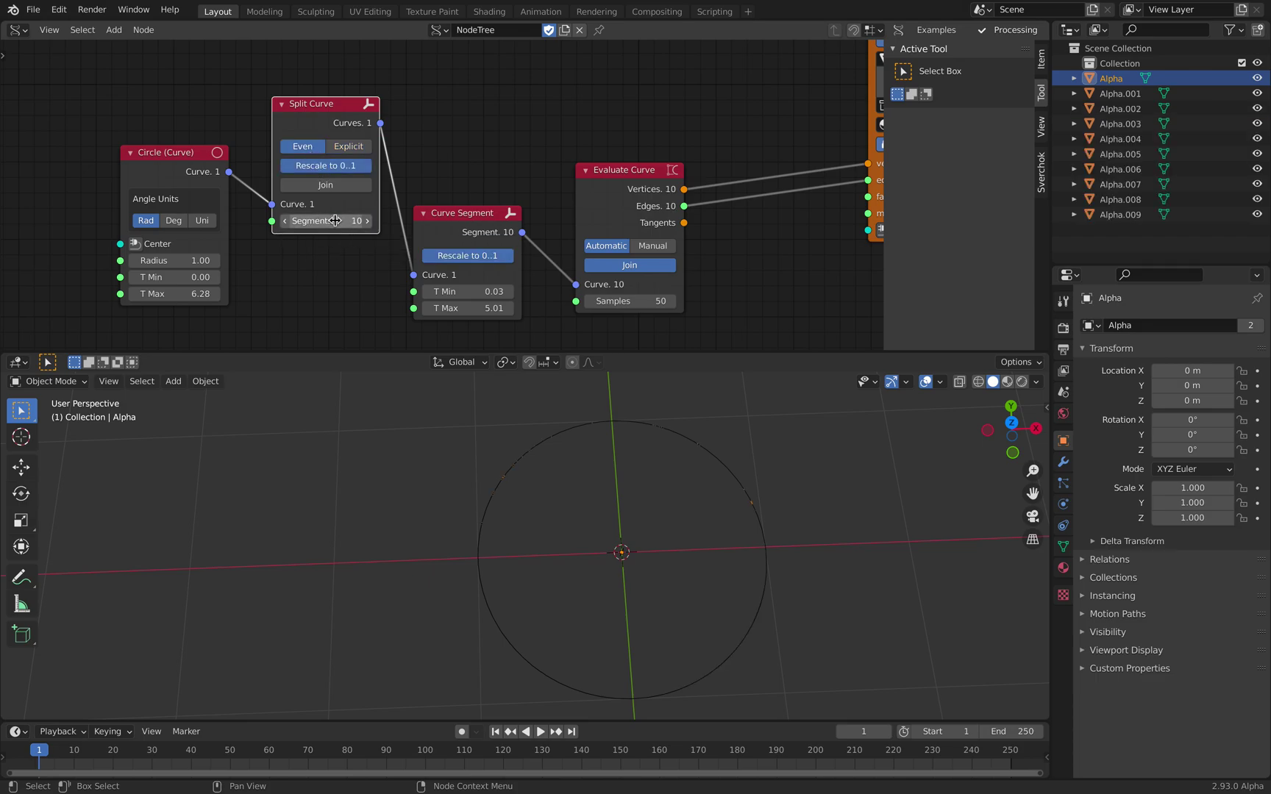
left_click(340, 192)
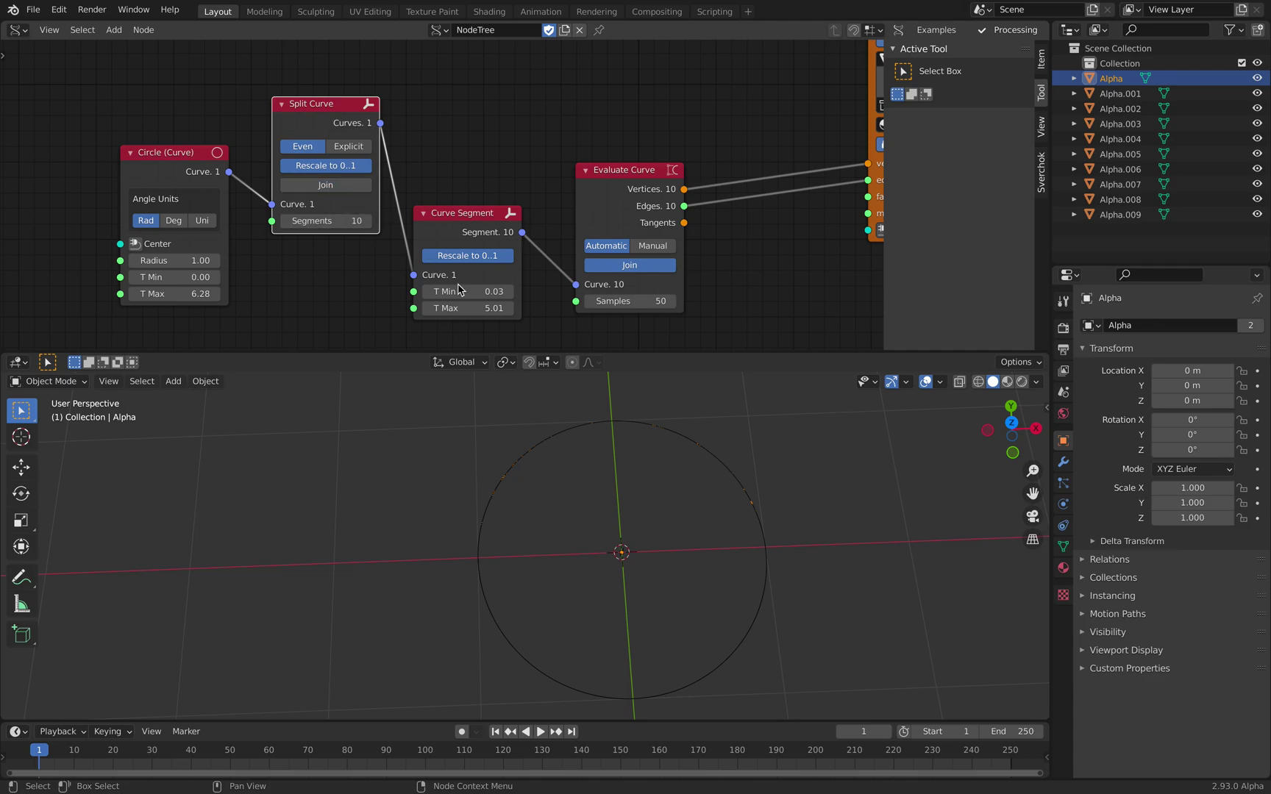
Step: Select all the arc objects and set the Curve Segment T Min to -0.09 and T Max to 0.65
mouse_move(478, 308)
left_mouse_down()
mouse_move(462, 308)
mouse_move(493, 297)
mouse_move(463, 291)
left_mouse_up()
key("a")
middle_click_drag(593, 513, 525, 553)
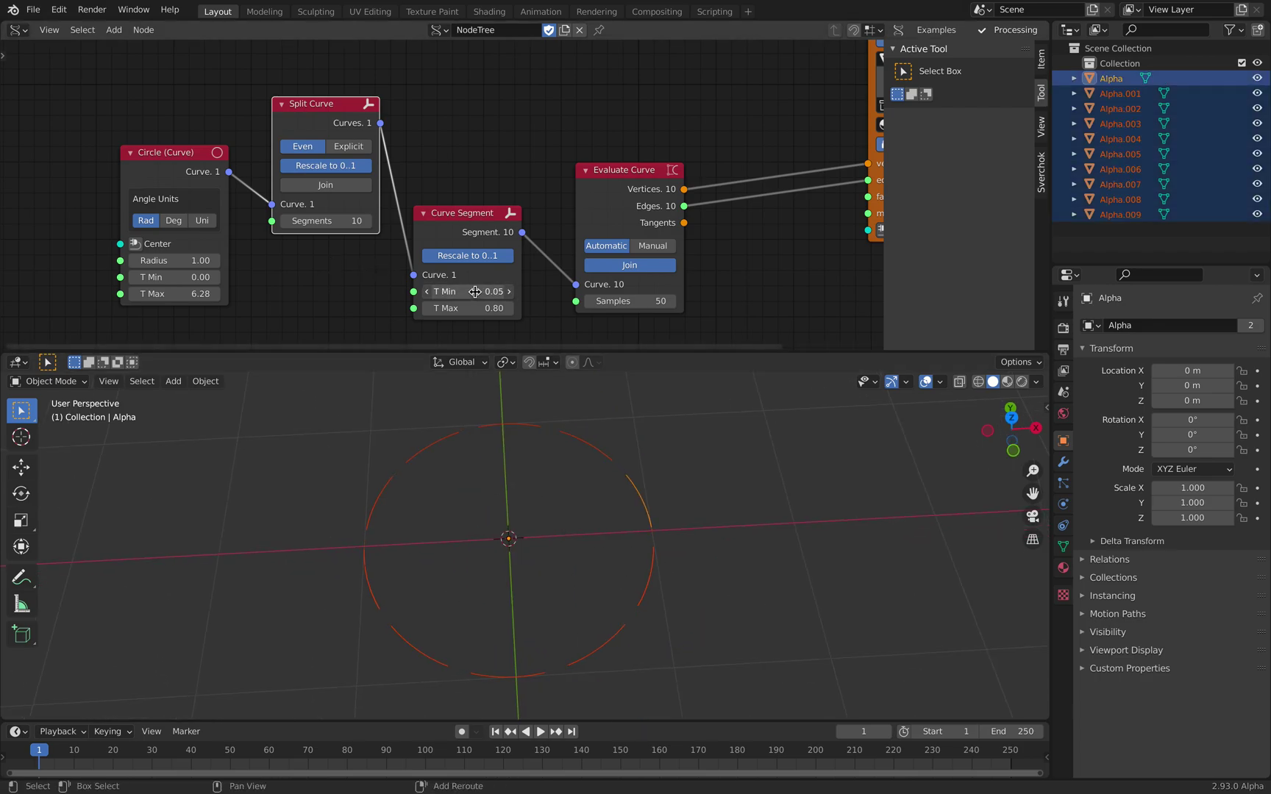
left_click_drag(475, 308, 471, 292)
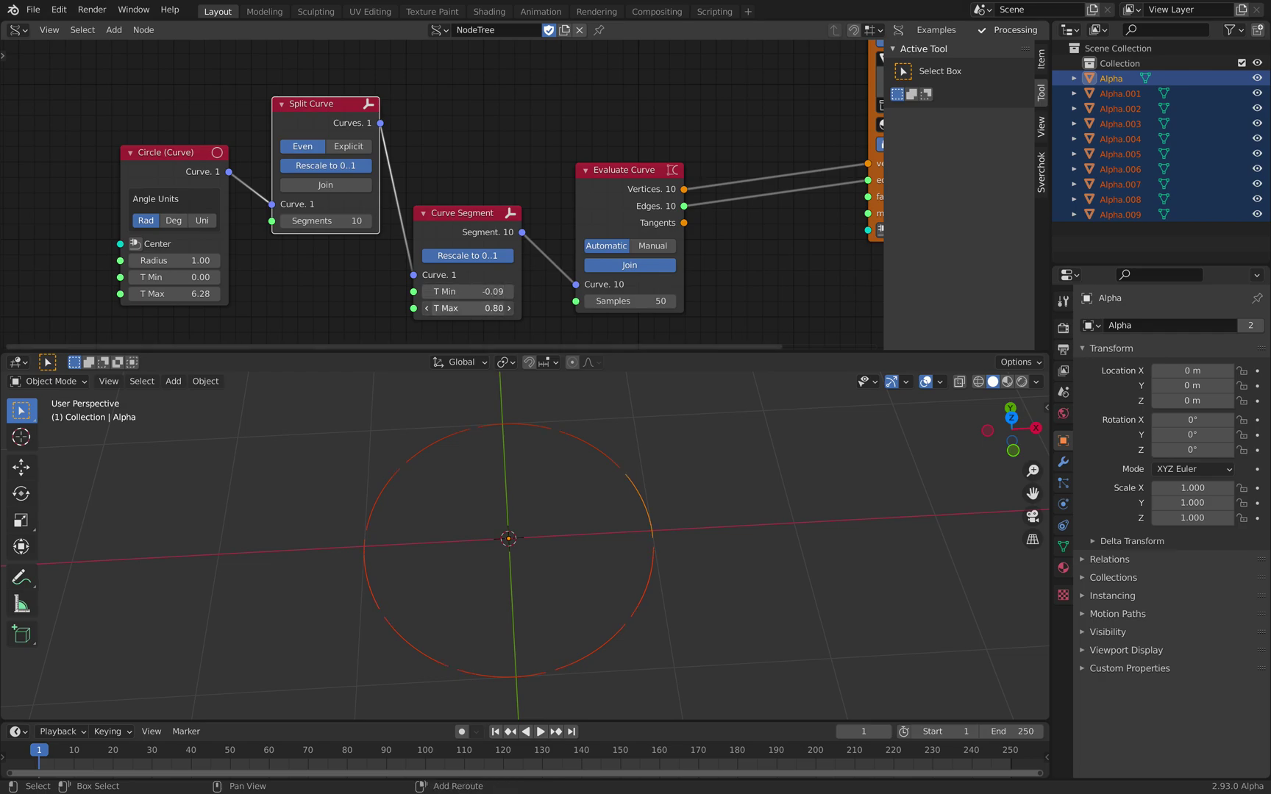
middle_click_drag(661, 521, 639, 492)
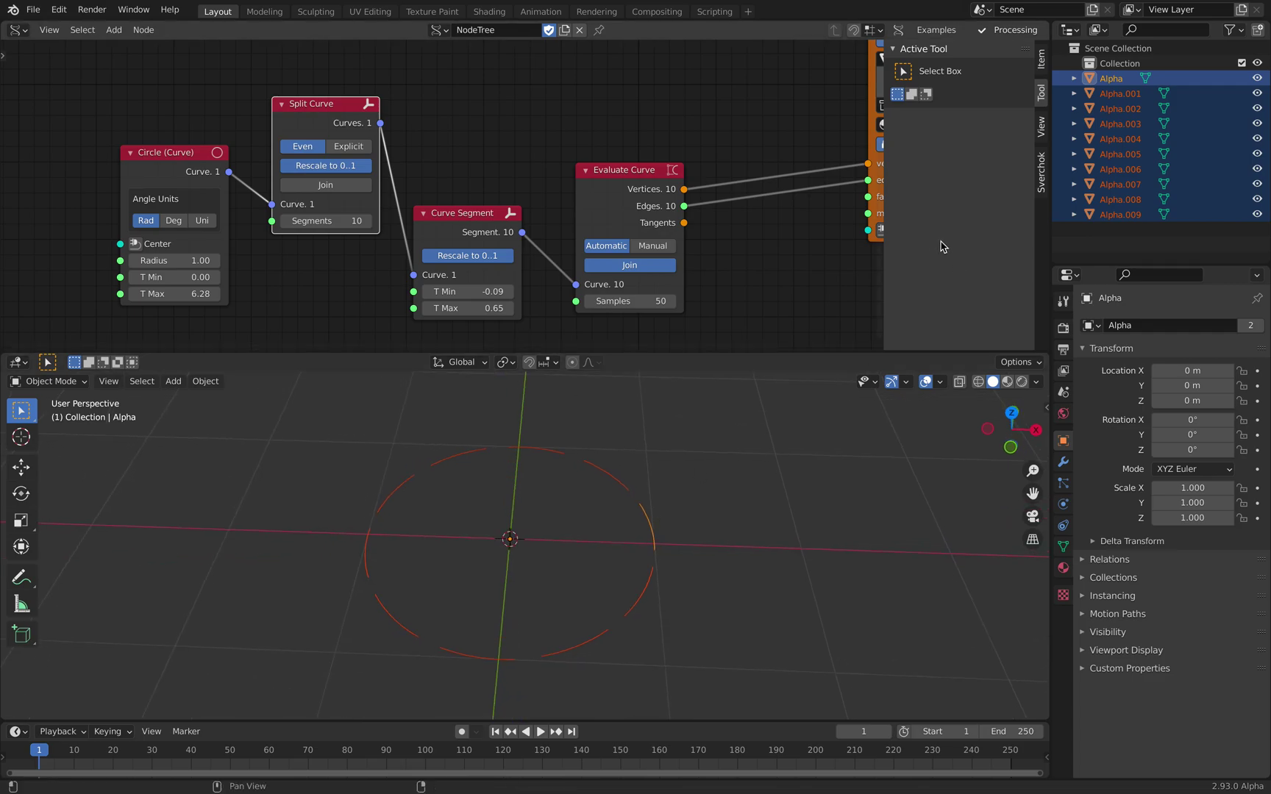
Step: Hide the node editor's sidebar and select only the arc at the far side of the circle
left_click_drag(884, 241, 956, 243)
middle_click_drag(757, 562, 708, 527)
left_click(707, 527)
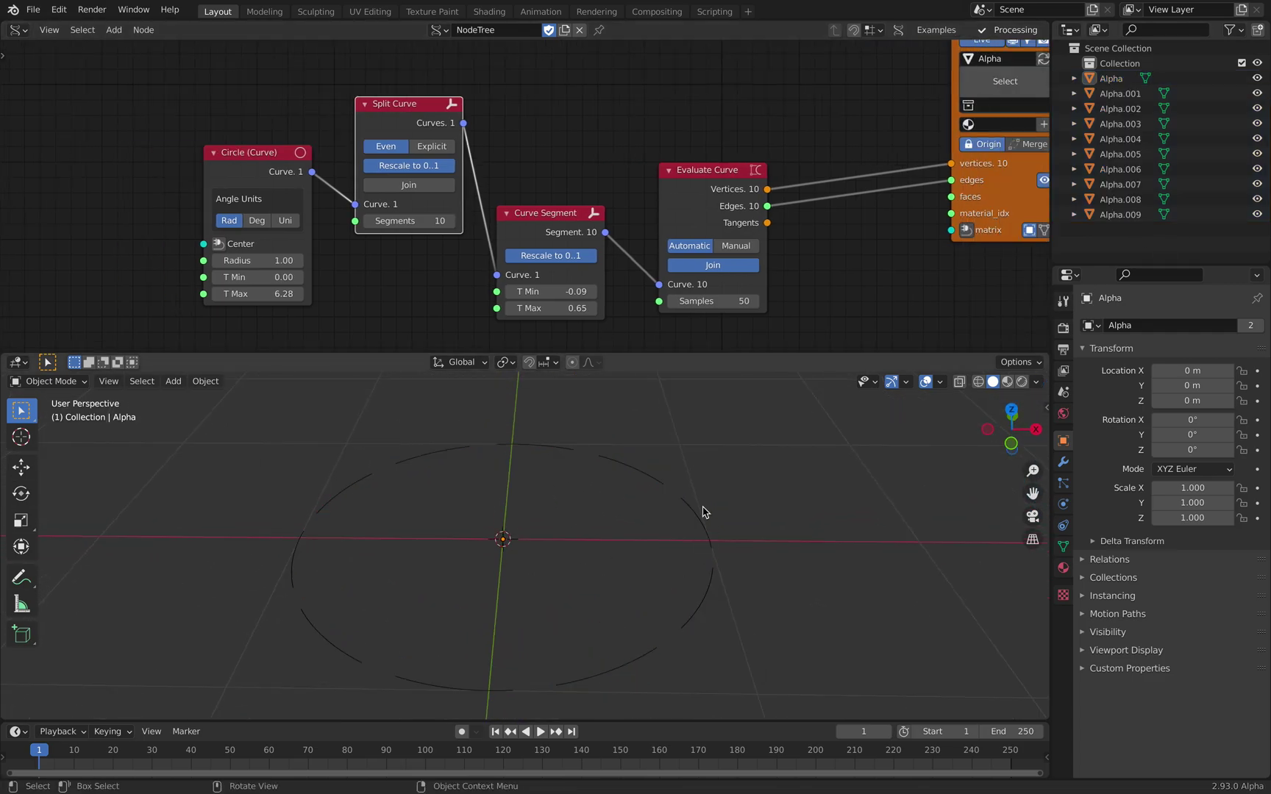
left_click(644, 471)
key("a")
key("alt+a")
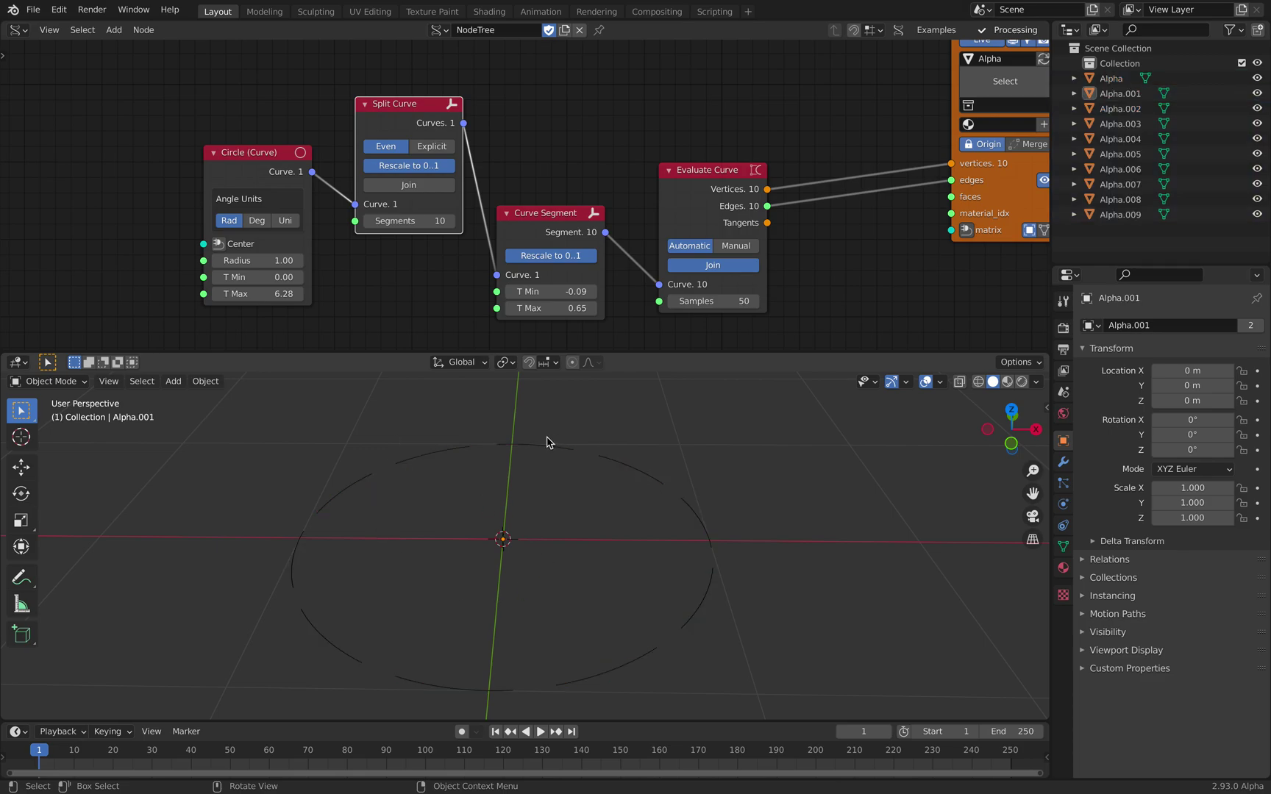
left_click(546, 445)
Step: Set the Evaluate Curve Samples to 26 and shift the Mesh viewer node away to make room
scroll(706, 227, "right", 5, "ctrl")
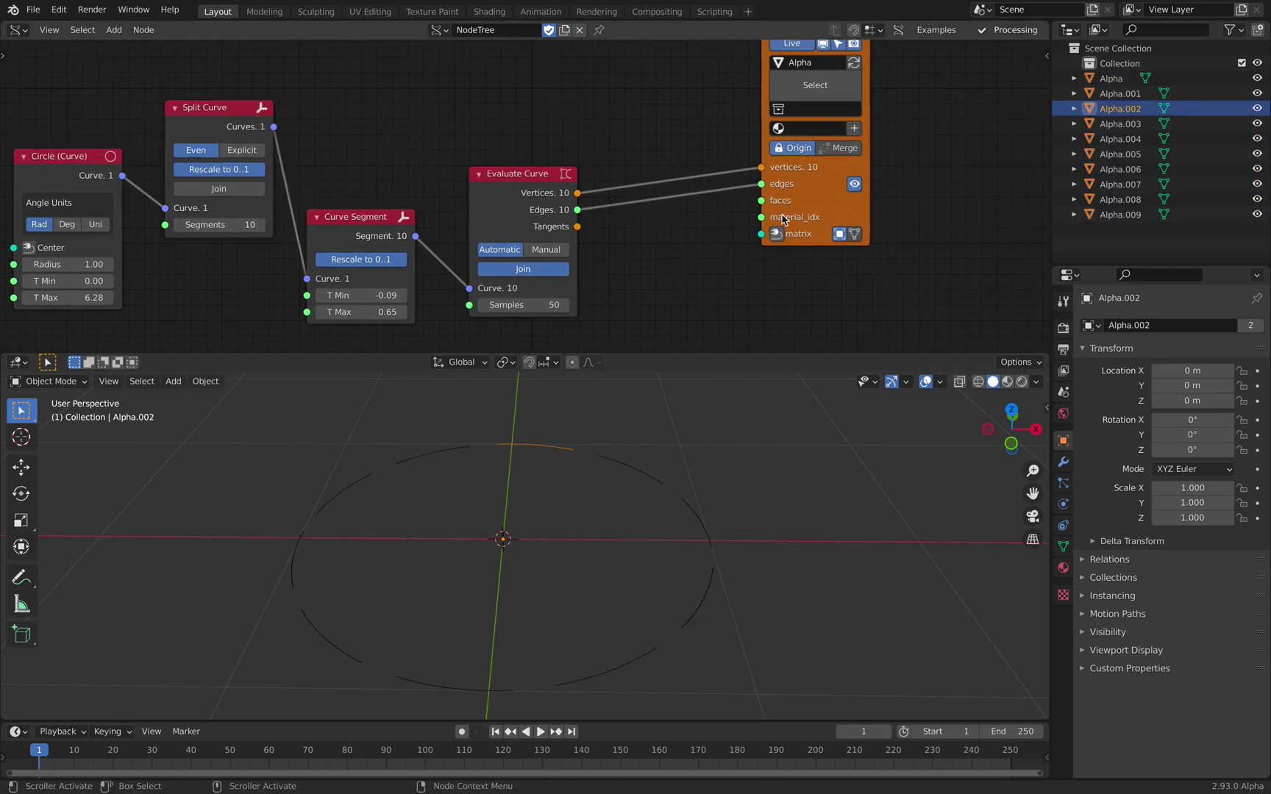
left_click_drag(783, 218, 848, 218)
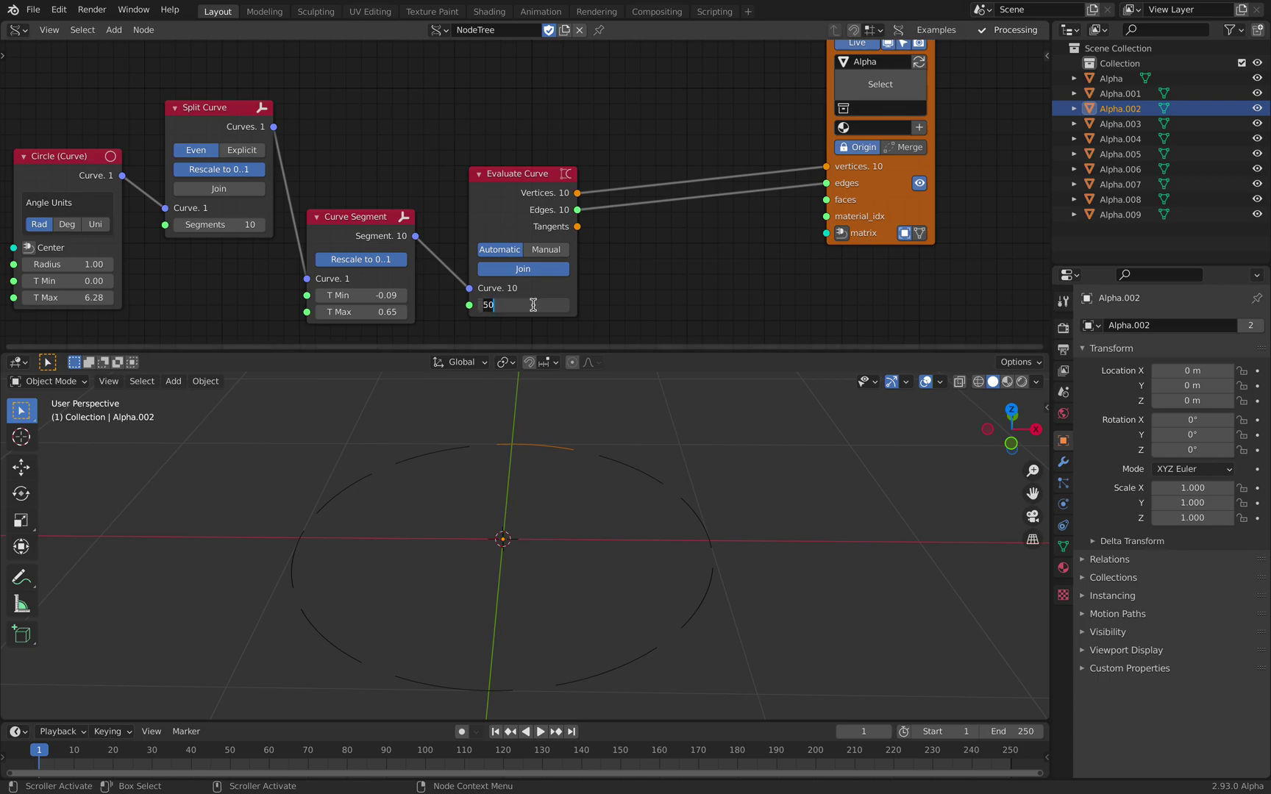
left_click_drag(528, 305, 536, 305)
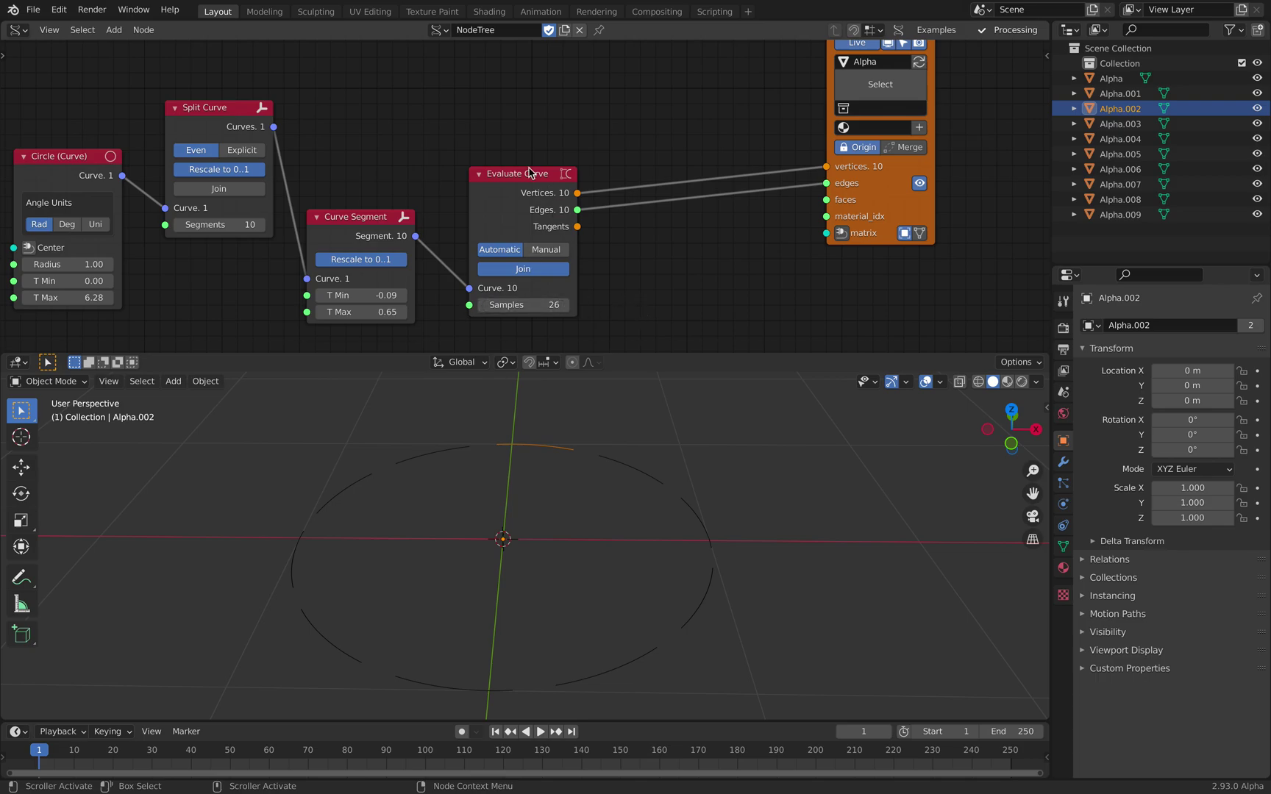
left_click_drag(530, 169, 543, 168)
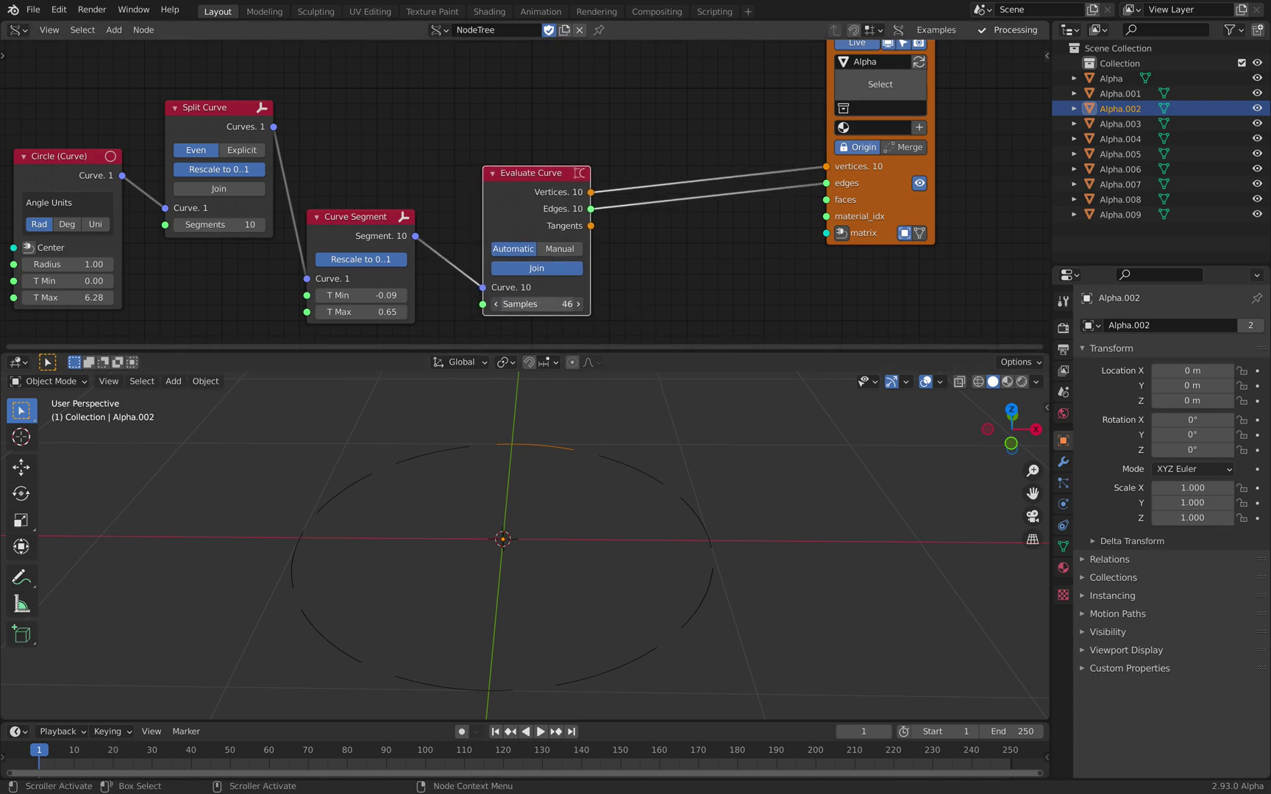
left_click_drag(537, 304, 563, 305)
left_click_drag(865, 197, 903, 202)
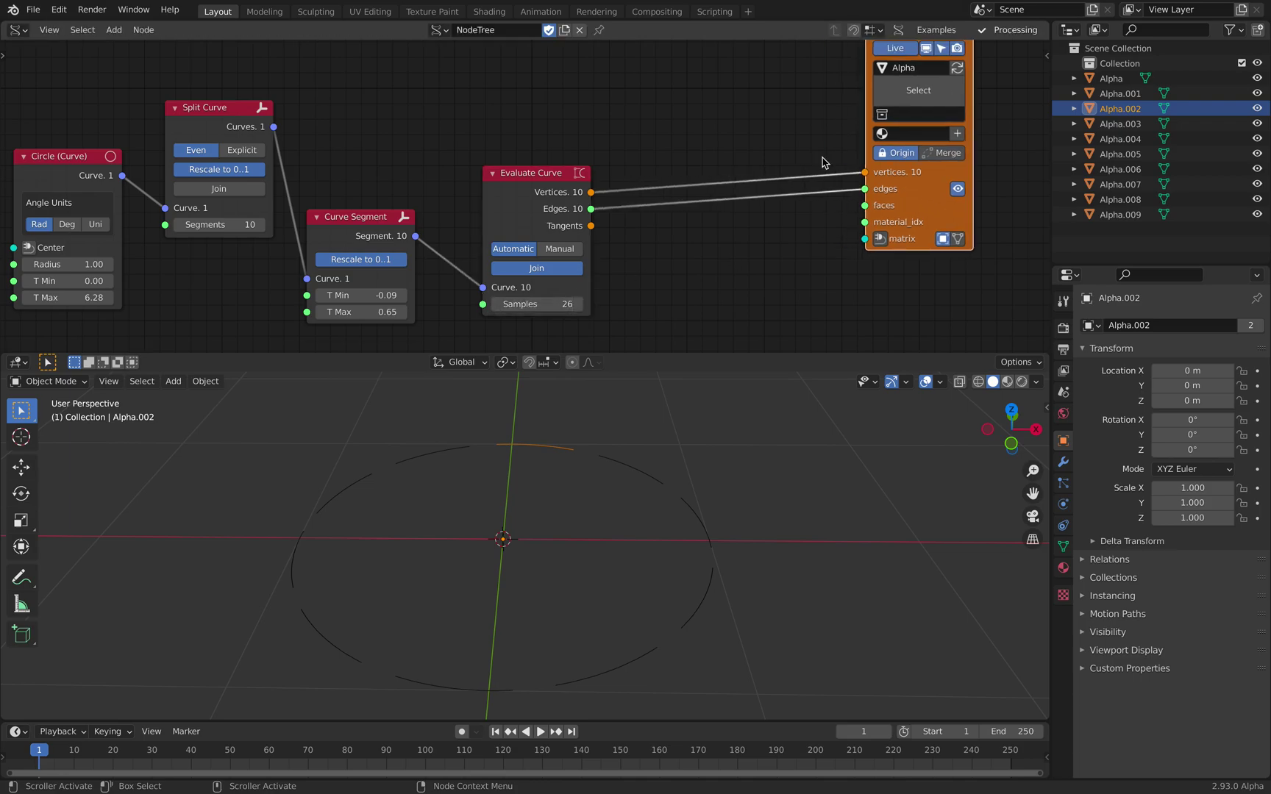
Step: Insert a Randomize node on the vertices link before the Mesh viewer, with X amplitude 0.05 and Y amplitude 0.08
left_click(821, 161)
key("alt+space")
type("randomi")
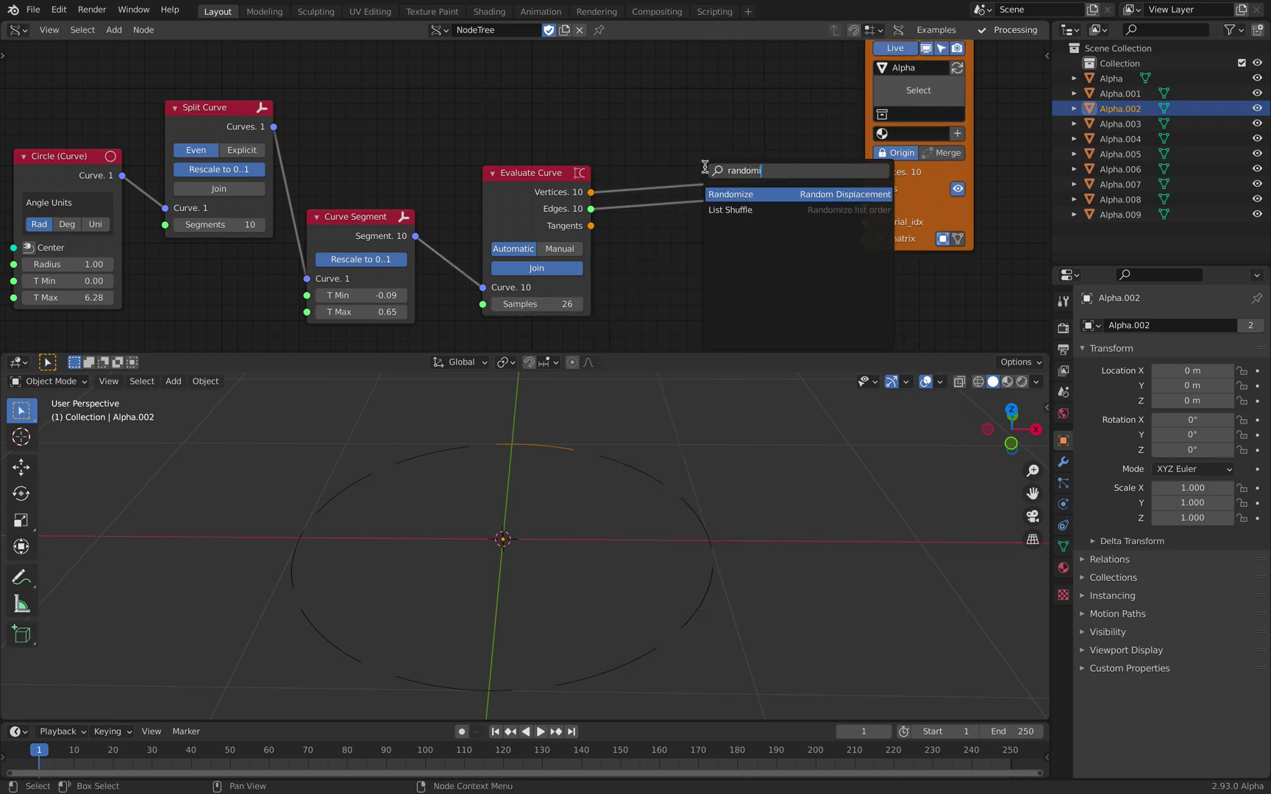
key("Return")
left_click(662, 138)
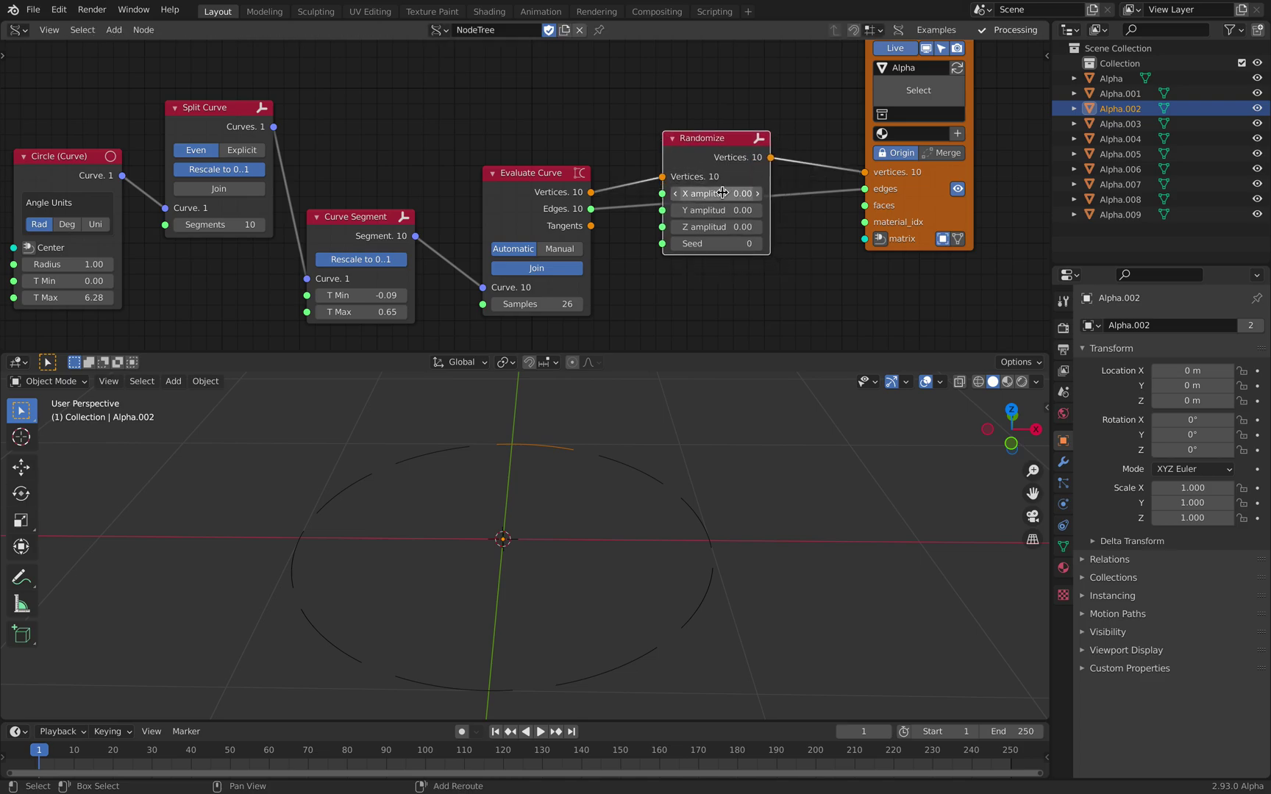
left_click_drag(719, 193, 745, 210)
middle_click_drag(671, 491, 658, 524)
Step: Set the Evaluate Curve Samples to 12 and move the Mesh viewer farther from the Randomize node
middle_click_drag(721, 175, 589, 176)
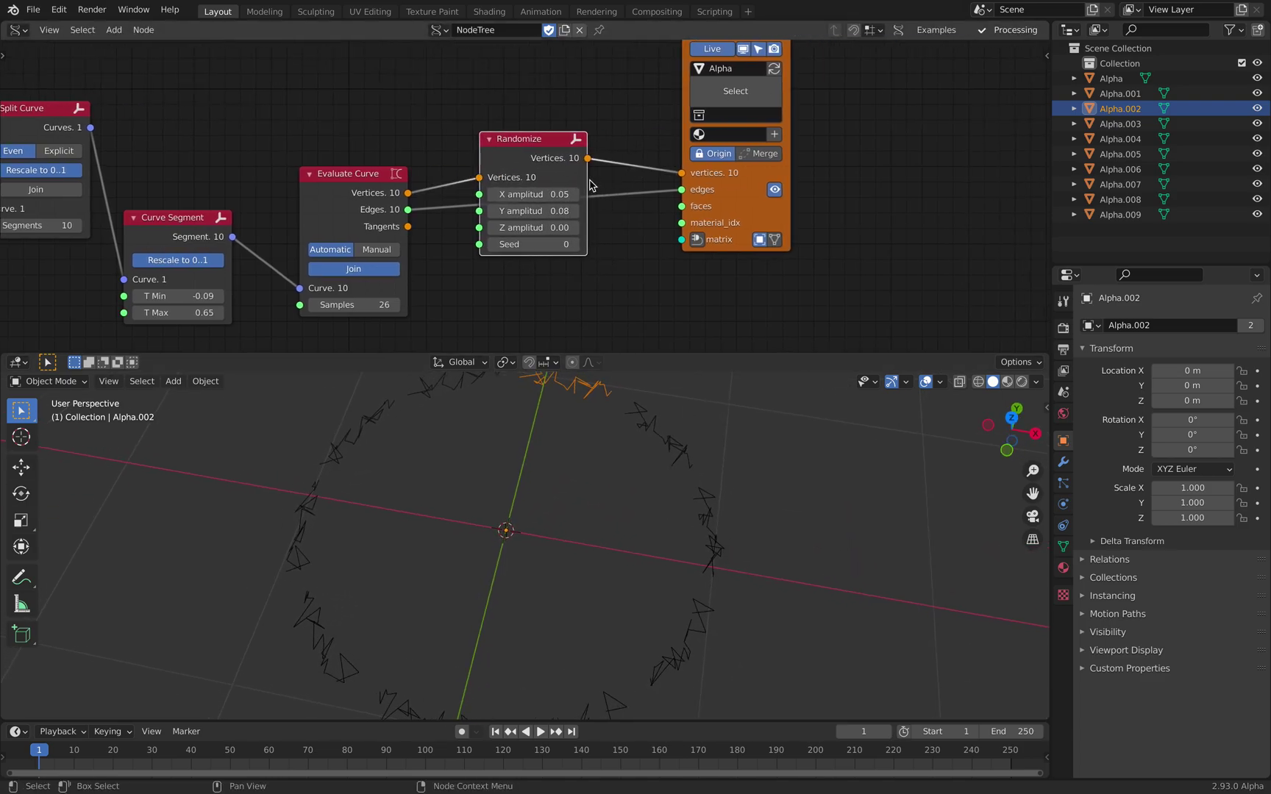
left_click(373, 301)
type("12")
key("Return")
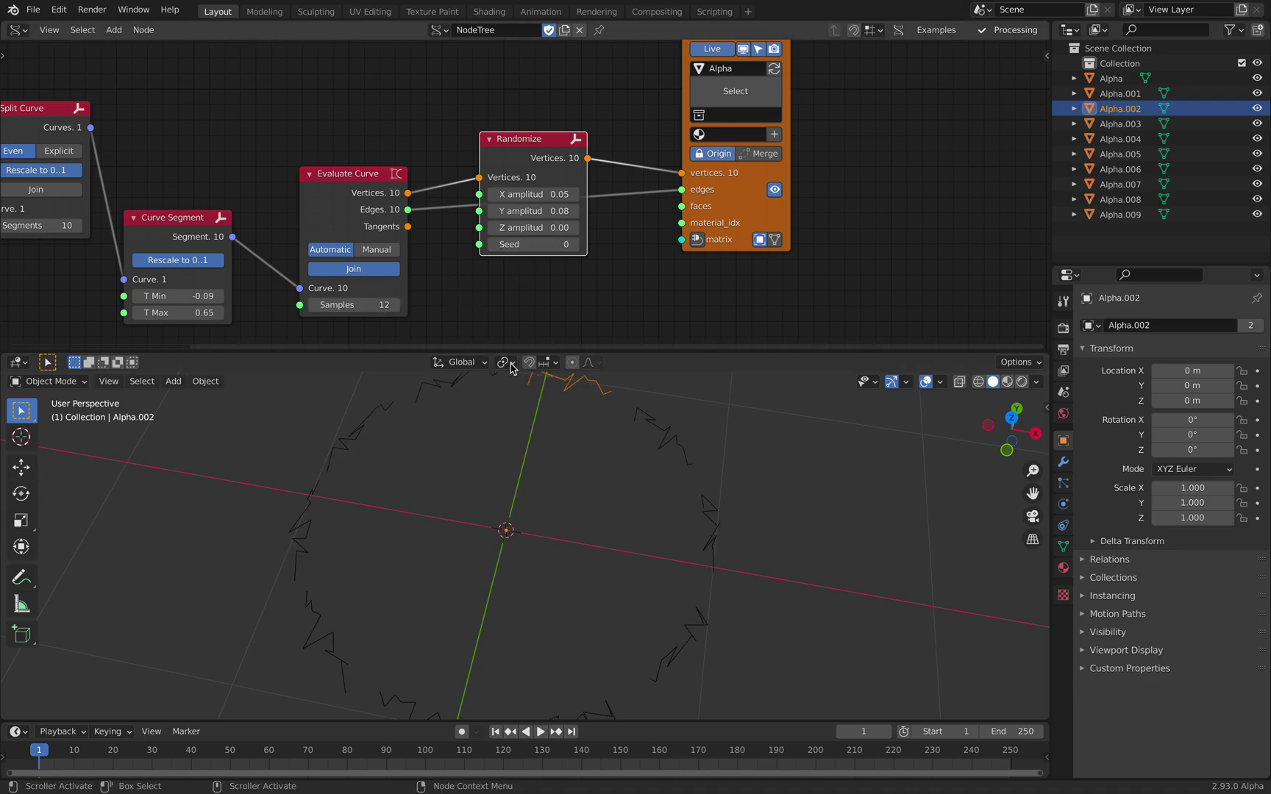
middle_click_drag(579, 499, 553, 465)
left_click_drag(786, 193, 919, 166)
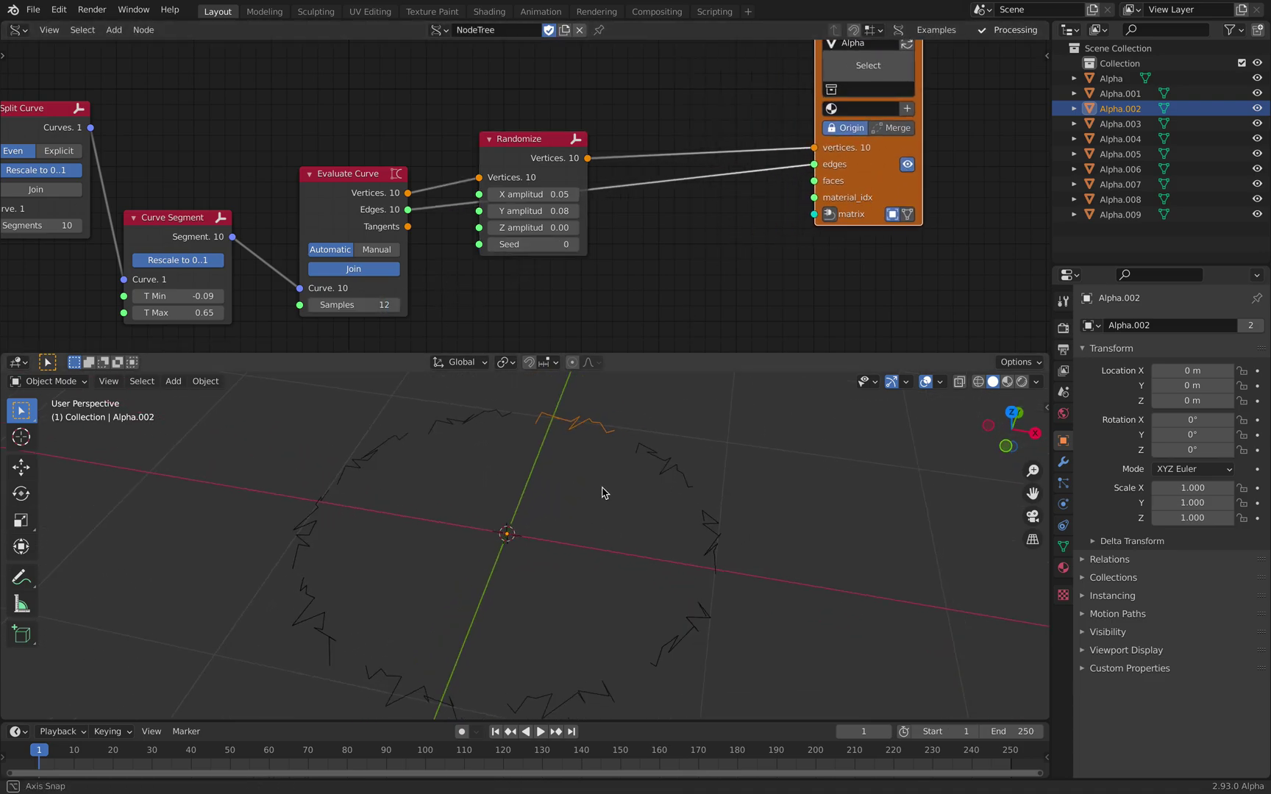
Step: Place the Randomize node higher than the Evaluate Curve node and delete the Mesh viewer node
mouse_move(602, 486)
middle_mouse_down()
mouse_move(610, 445)
mouse_move(612, 465)
middle_mouse_up()
middle_click_drag(727, 158, 649, 187)
middle_click_drag(687, 263, 661, 222)
scroll(666, 217, "down", 1)
left_click_drag(723, 163, 740, 127)
left_click_drag(429, 144, 417, 78)
middle_click_drag(449, 110, 436, 174)
left_click_drag(422, 136, 436, 130)
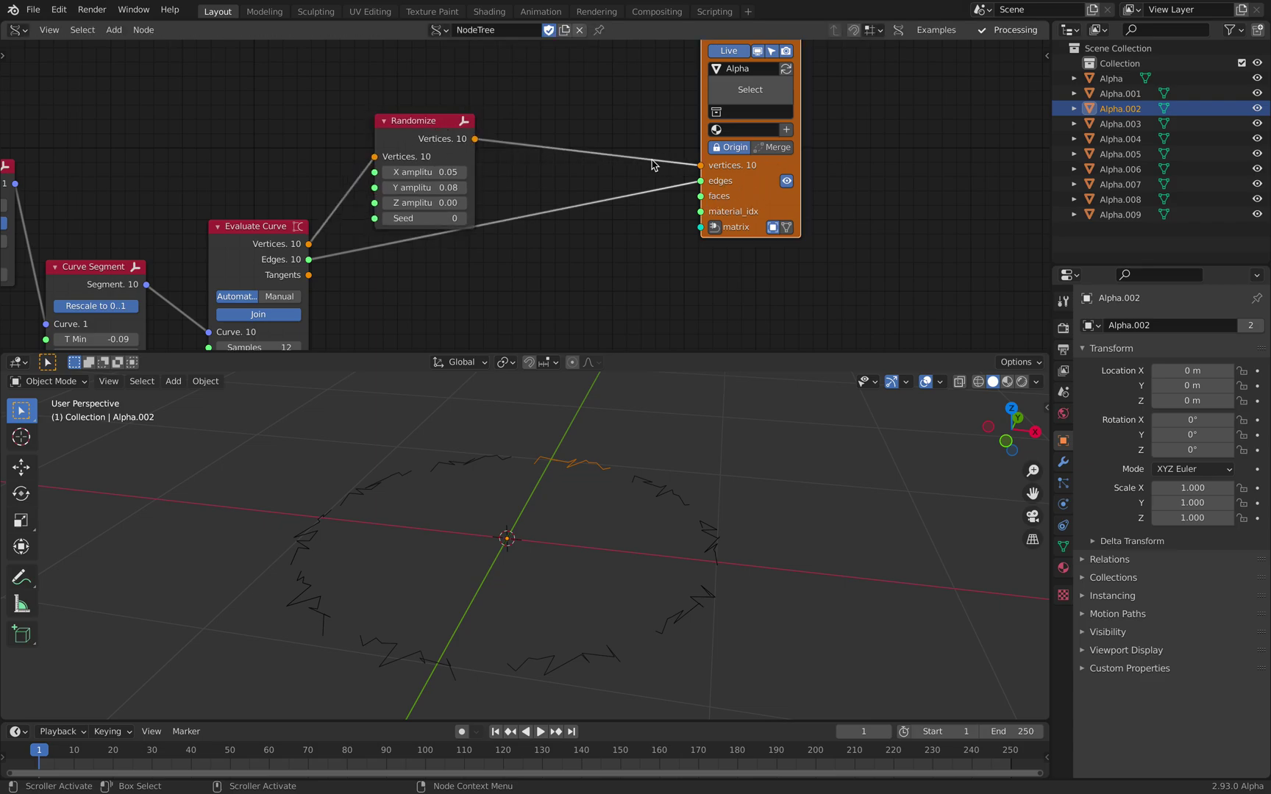
key("x")
Step: Add a Polyline Viewer node and feed it the vertices output of the Randomize node
key("shift+a")
left_click(621, 147)
type("poly")
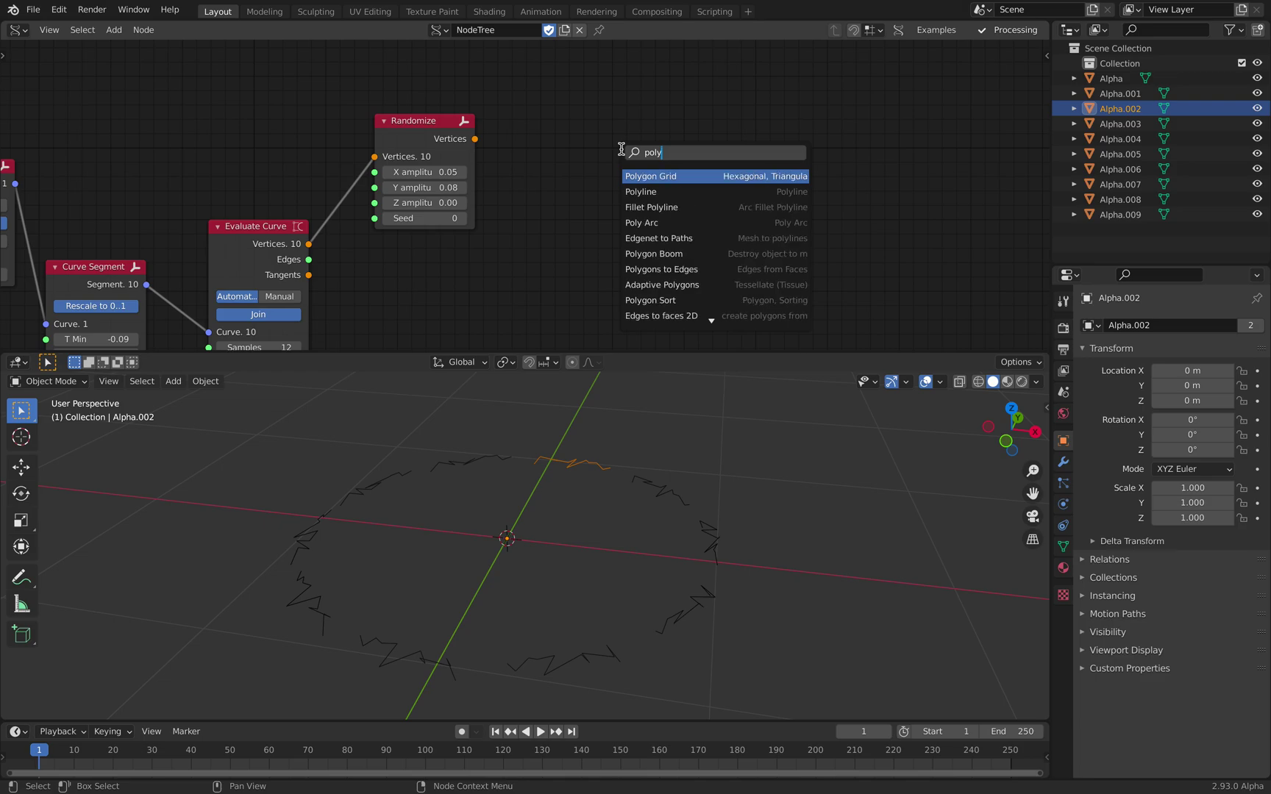
type("line v")
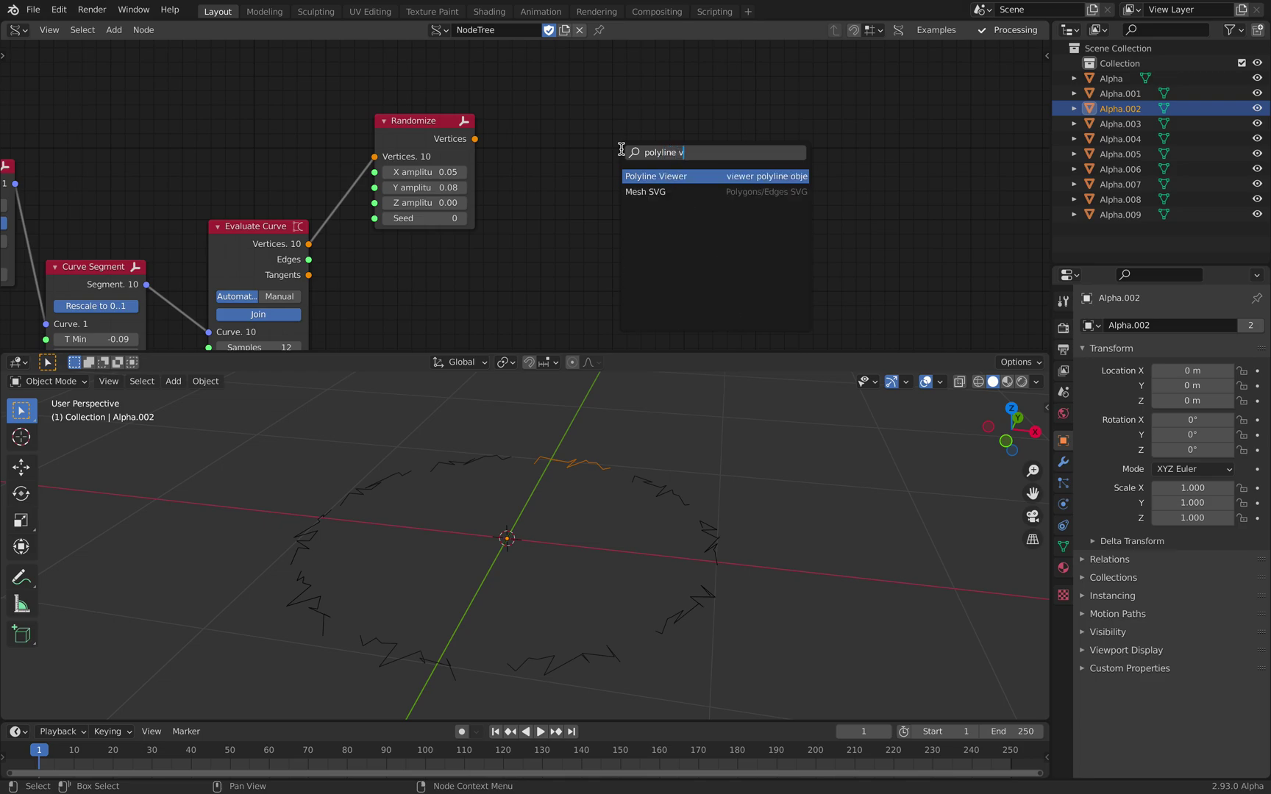
key("Return")
left_click(505, 136)
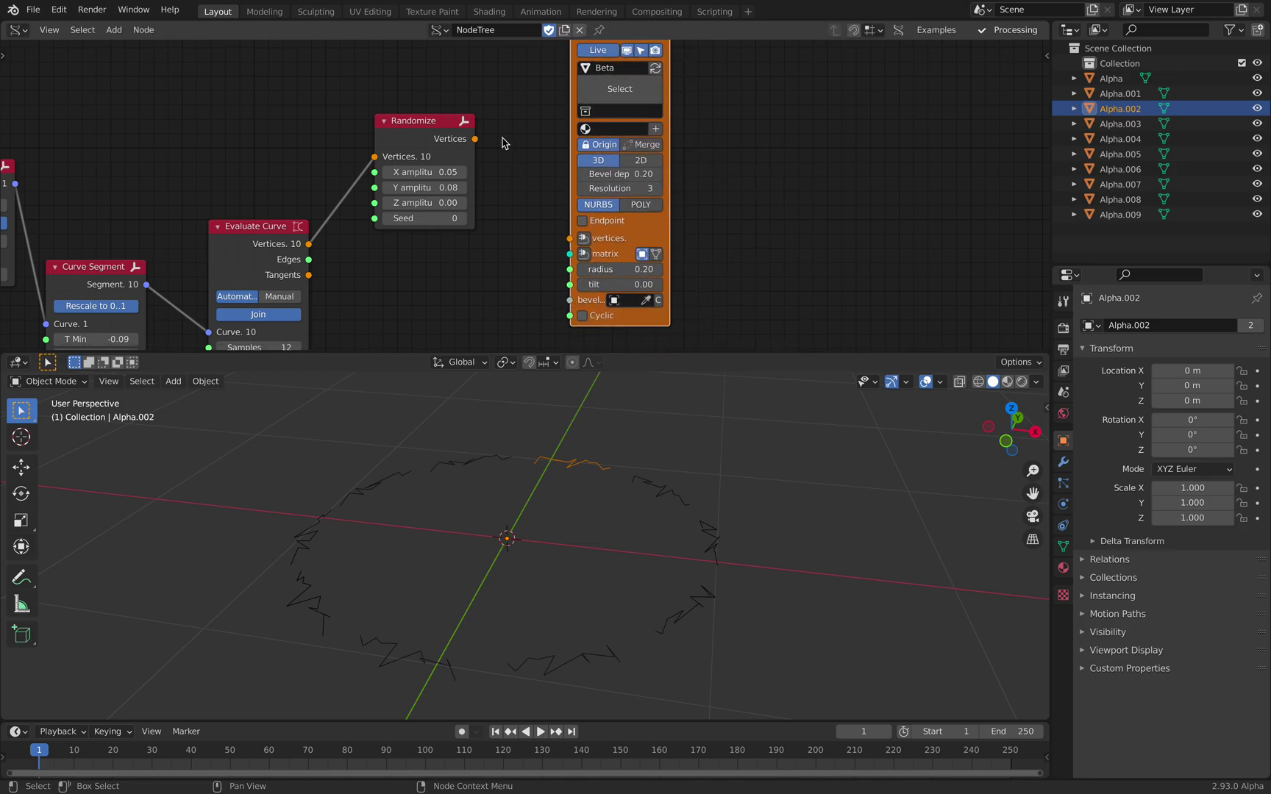
left_click_drag(477, 139, 576, 243)
Step: Set the Polyline Viewer's radius to 0.11 and enable its Endpoint option
middle_click_drag(593, 485, 607, 562)
left_click_drag(604, 271, 575, 270)
middle_click_drag(620, 488, 625, 486)
middle_click_drag(625, 486, 716, 485, "shift")
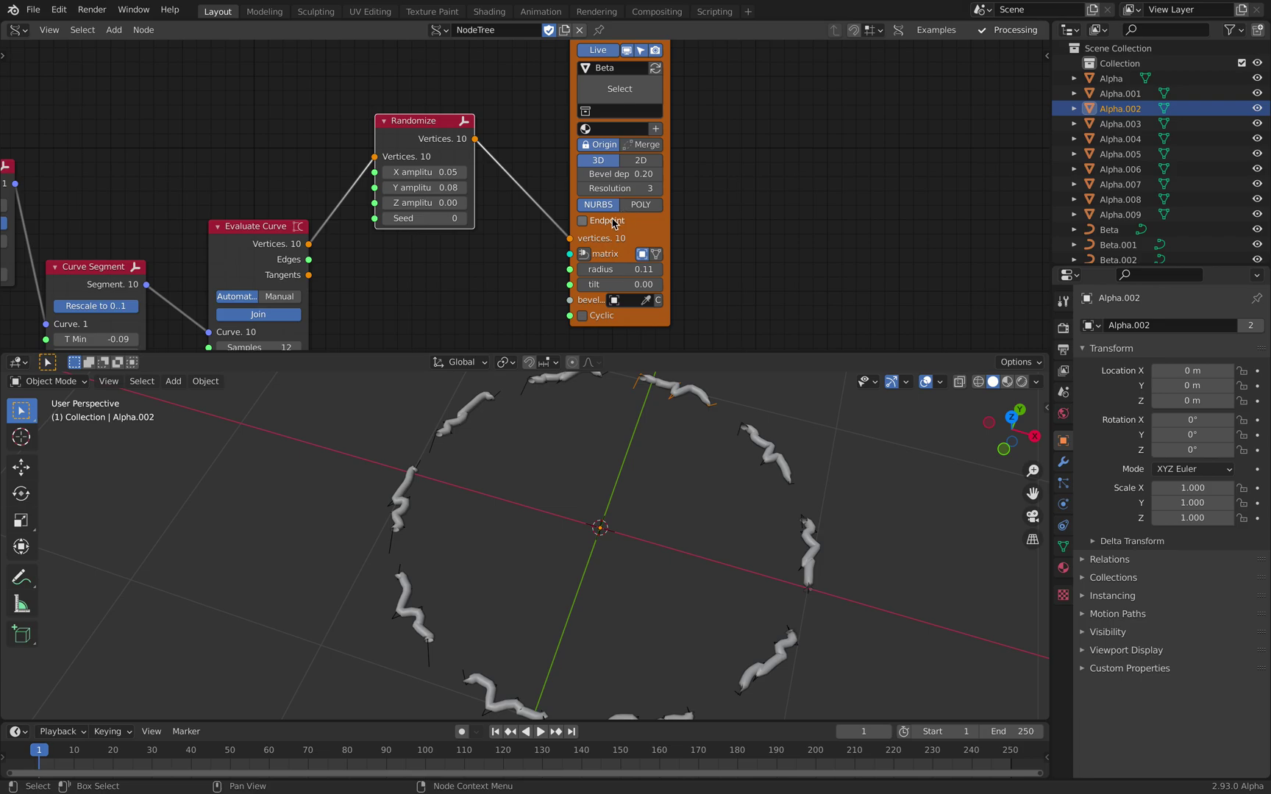
left_click(582, 221)
left_click(582, 221)
left_click(582, 221)
left_click(583, 221)
left_click(582, 221)
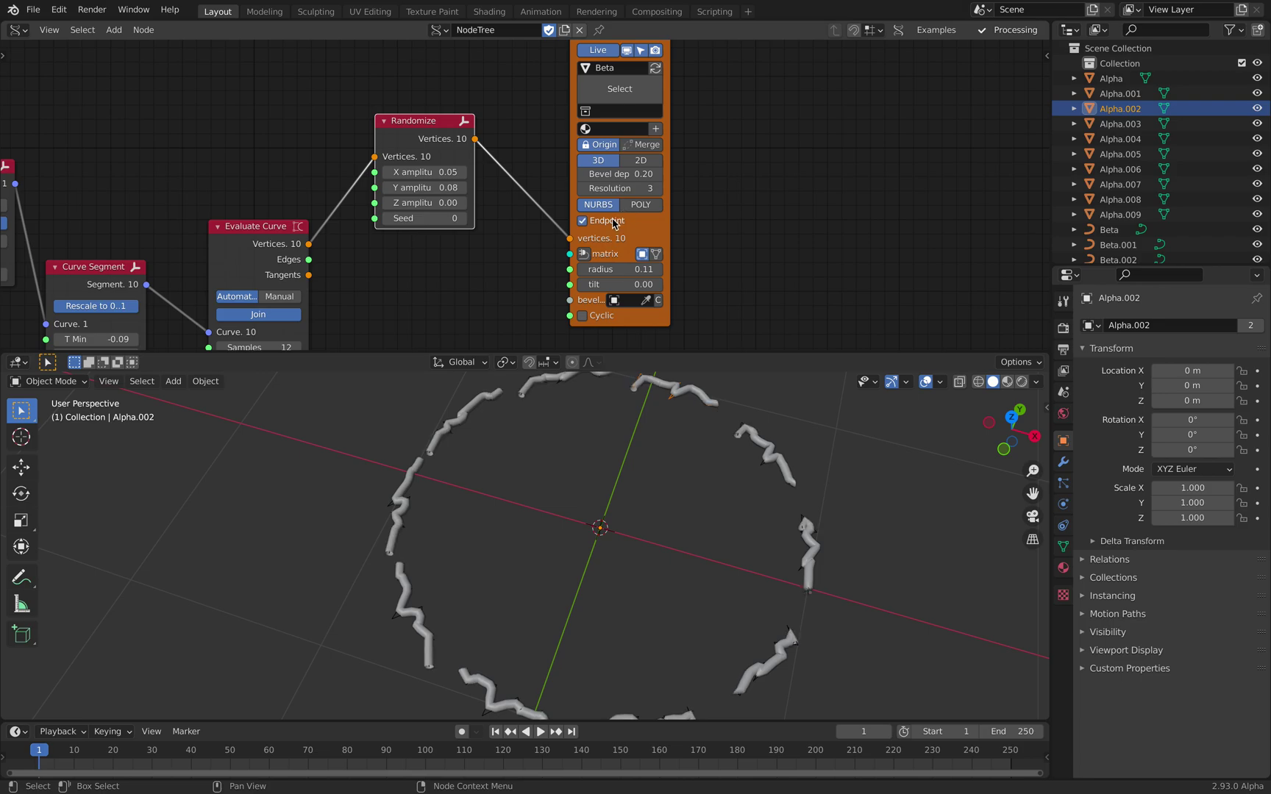
Step: Try the POLY curve type on the Polyline Viewer and return it to NURBS
left_click(639, 205)
left_click(599, 205)
middle_click_drag(664, 471, 683, 464)
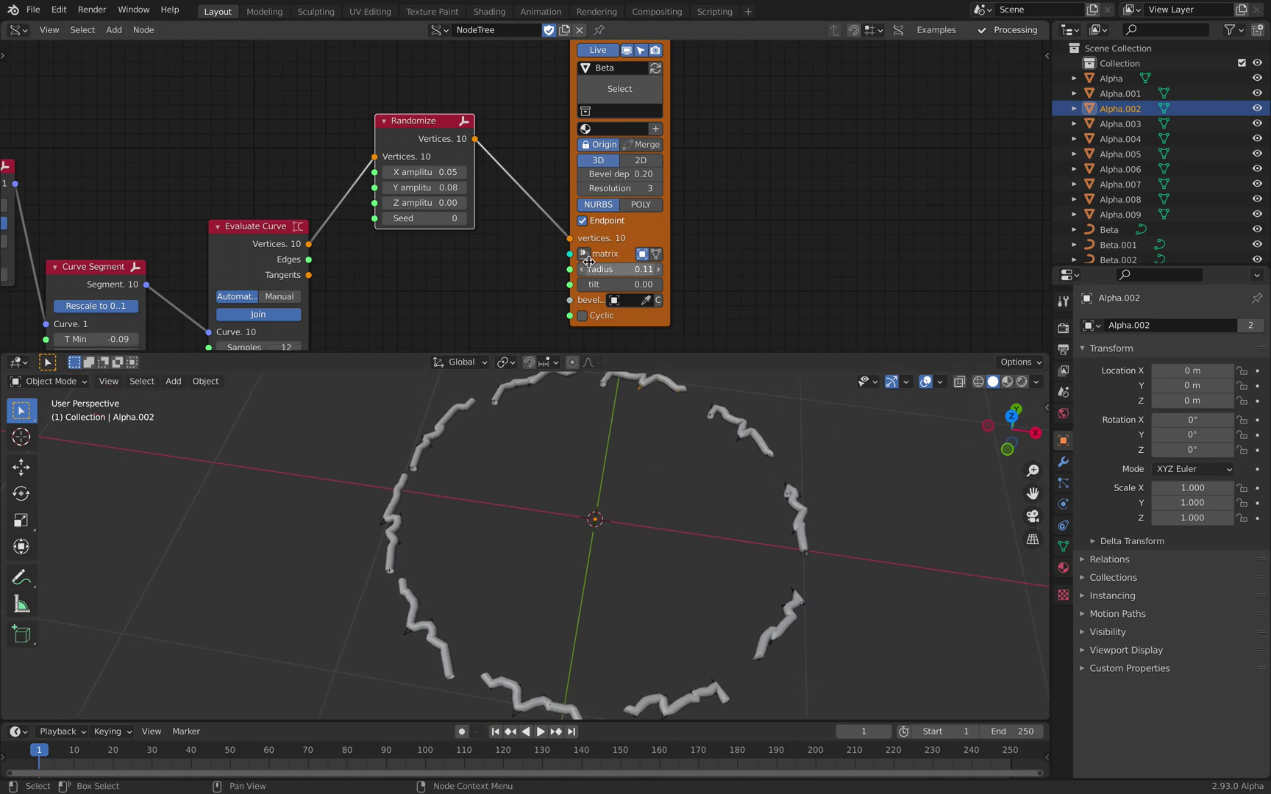
Step: Set the Evaluate Curve Samples to 24 and the Randomize amplitudes to X 0.24, Y 0.25 and Z 0.30
middle_click_drag(381, 262, 560, 209)
mouse_move(445, 296)
left_mouse_down("shift")
mouse_move(647, 296)
mouse_move(434, 296)
mouse_move(507, 295)
mouse_move(493, 295)
left_mouse_up("shift")
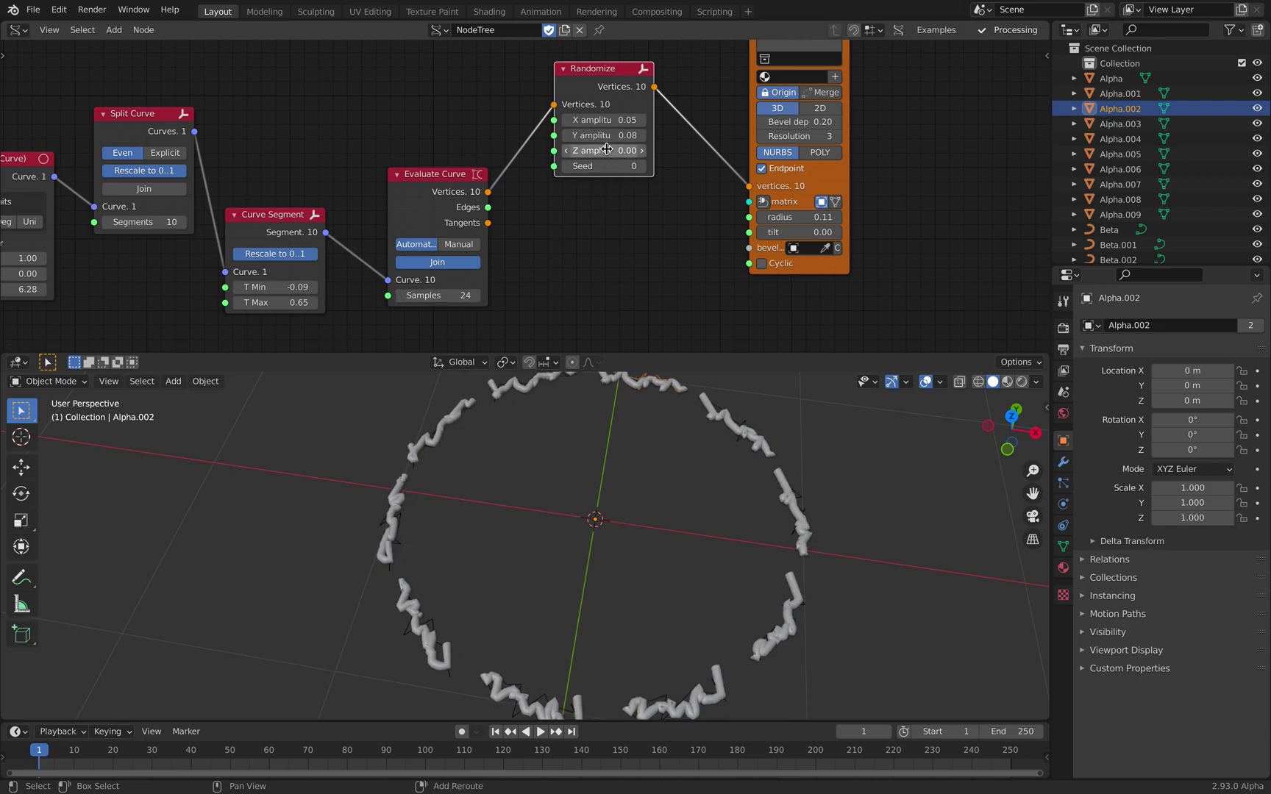
mouse_move(606, 149)
left_mouse_down()
mouse_move(627, 149)
mouse_move(625, 120)
mouse_move(624, 150)
left_mouse_up()
middle_click_drag(574, 471, 565, 573)
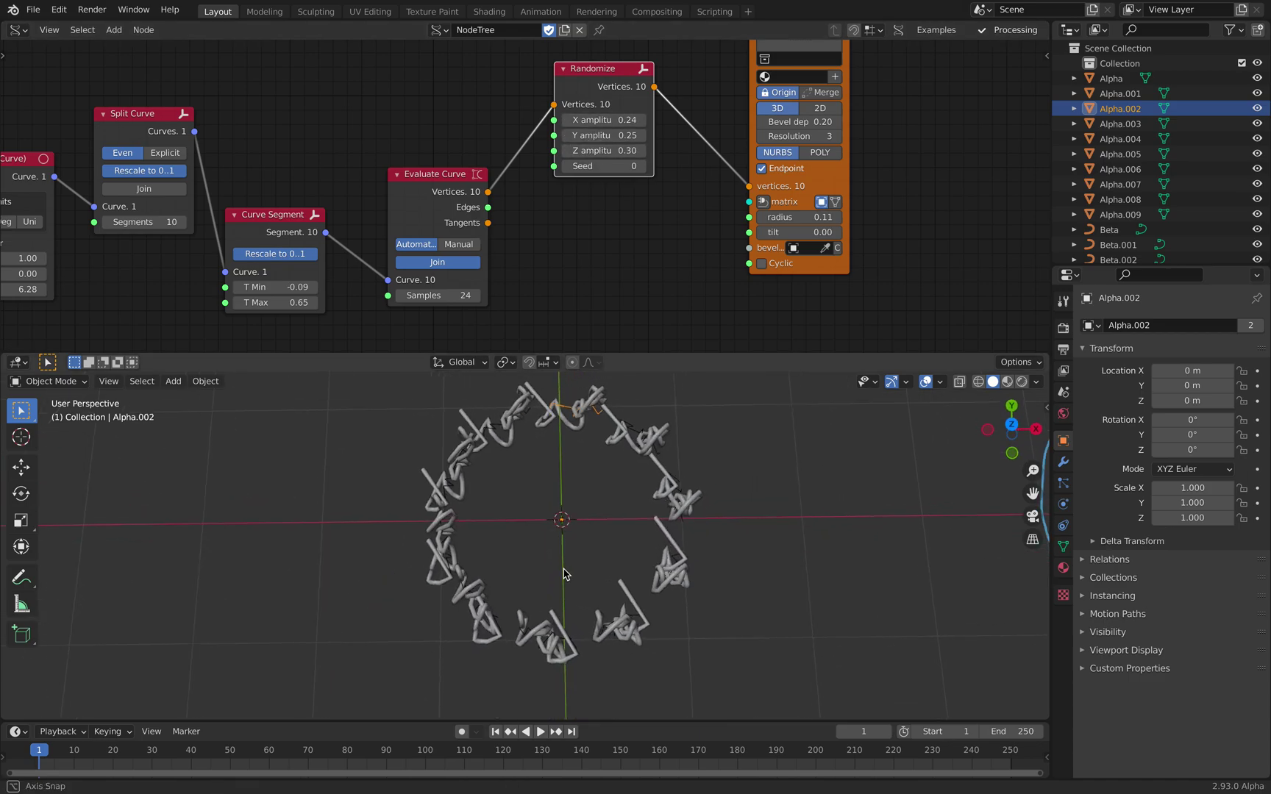
scroll(565, 573, "up", 1)
Step: Add a Number Range node and connect its Range output to the Seed input of the Randomize node
middle_click_drag(509, 141, 602, 227)
key("shift+a")
left_click(424, 120)
type("ra")
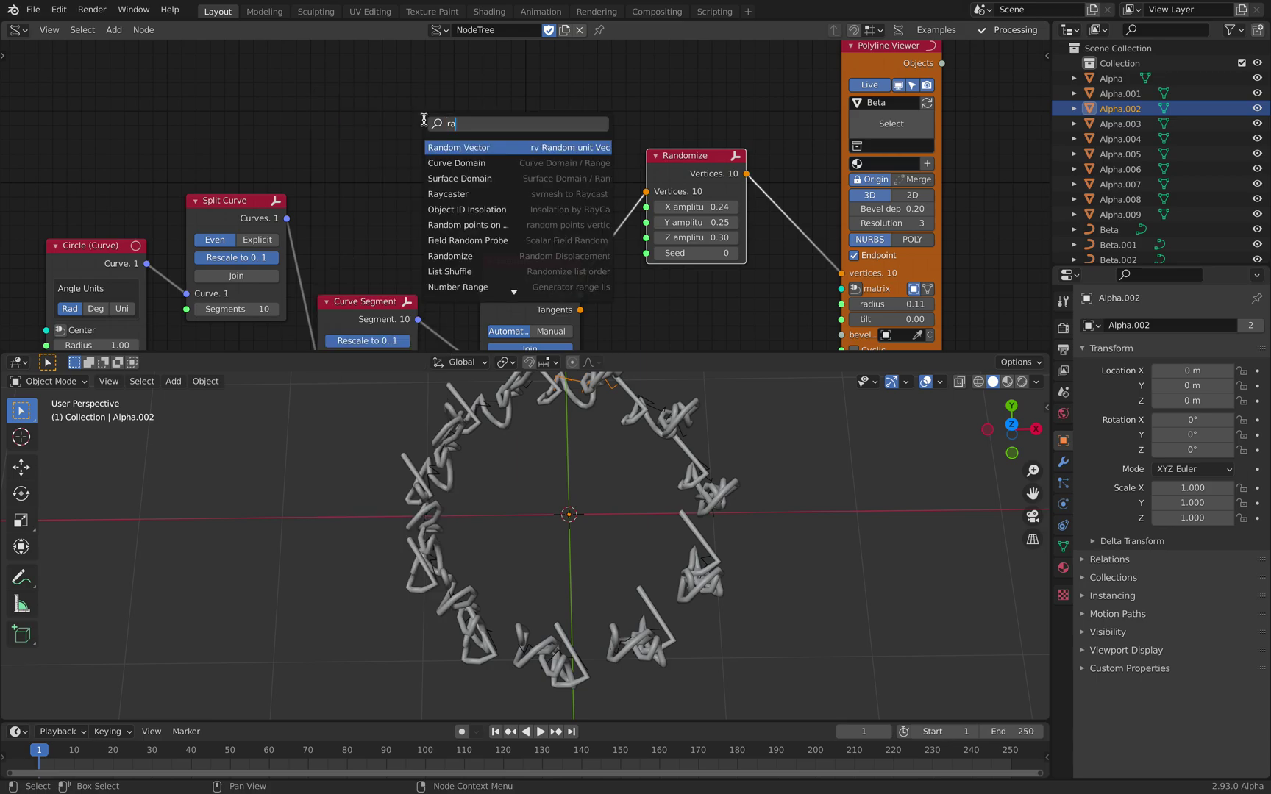
type("nge int")
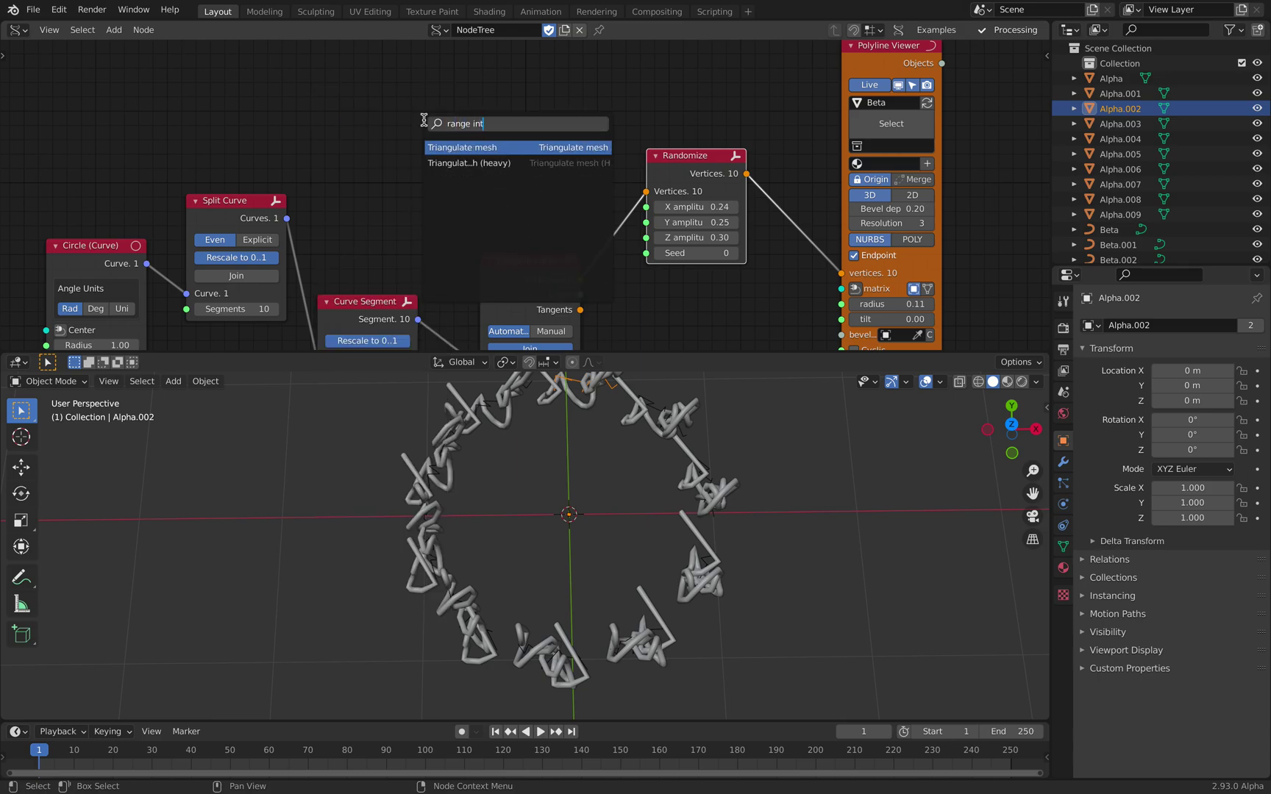
key("BackSpace")
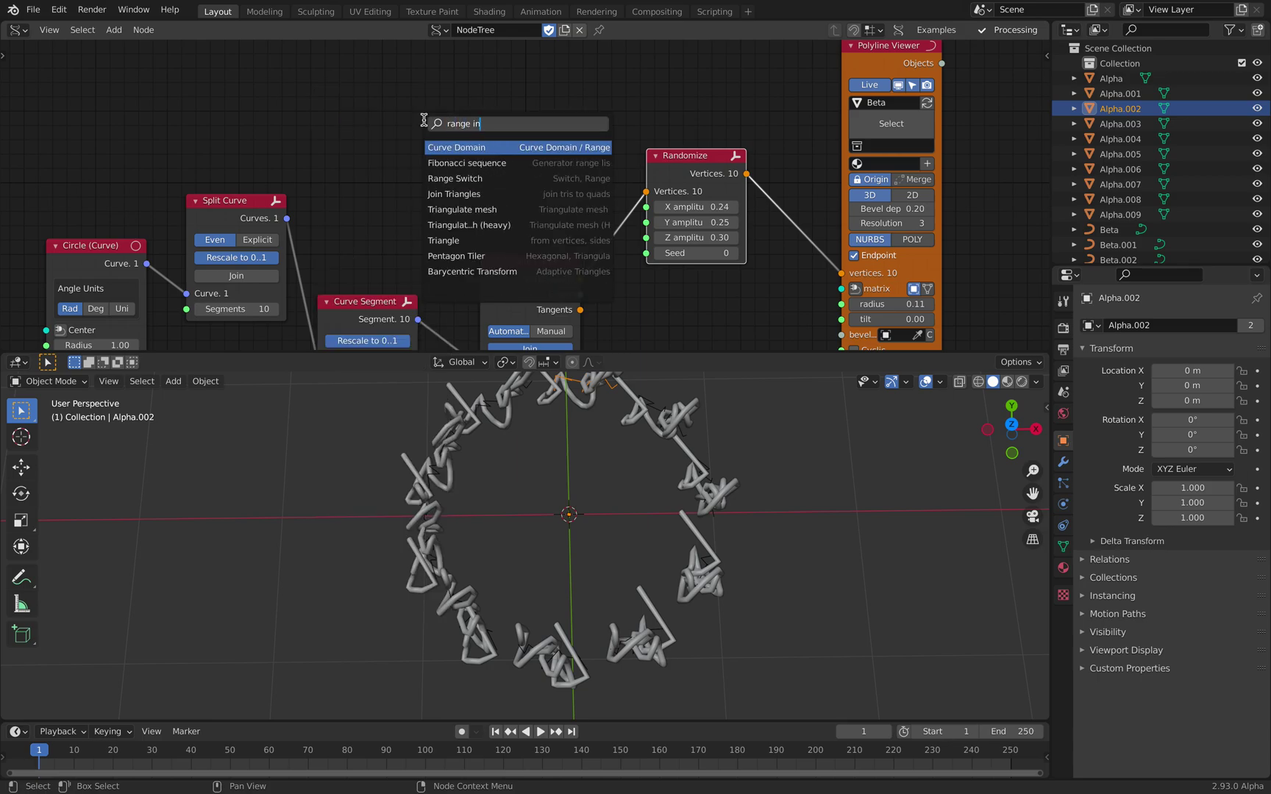
key("BackSpace")
key("BackSpace")
type("num")
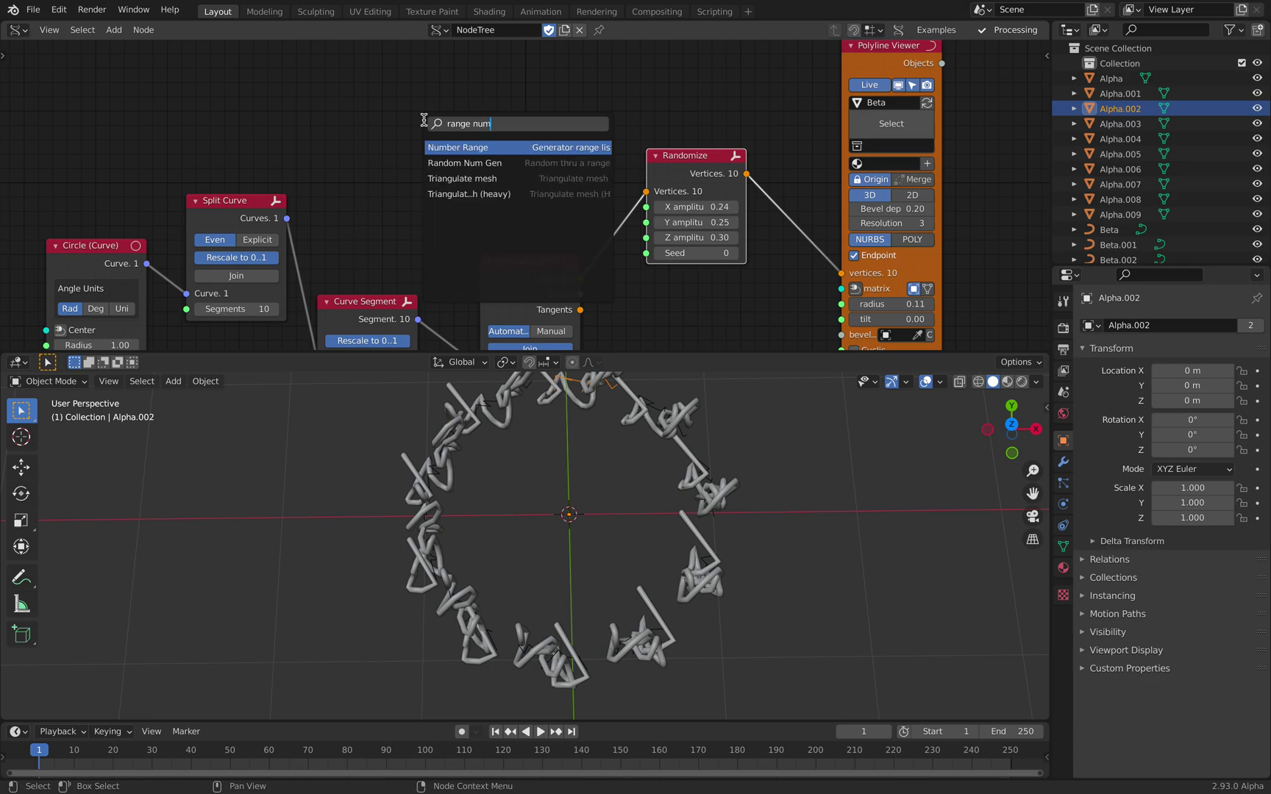
key("Return")
left_click(413, 130)
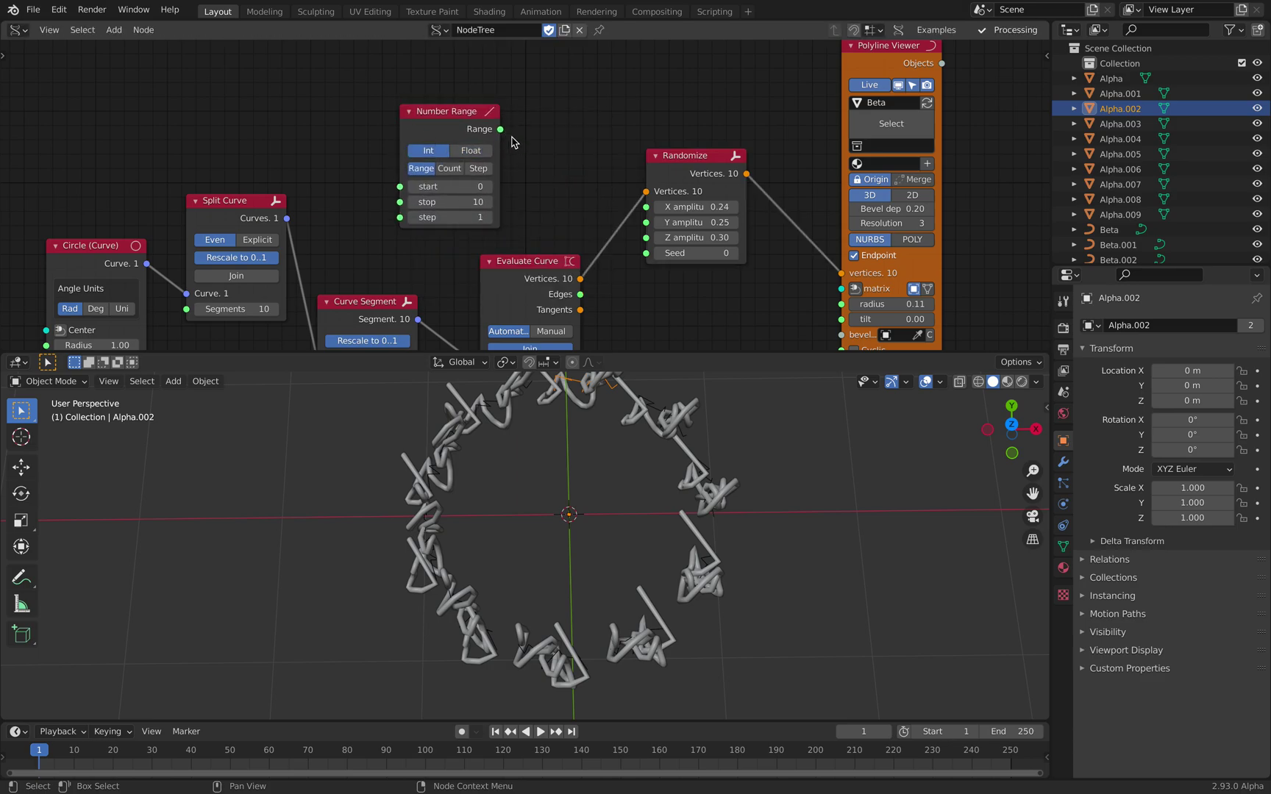
left_click_drag(500, 129, 646, 253)
middle_click_drag(557, 507, 579, 506)
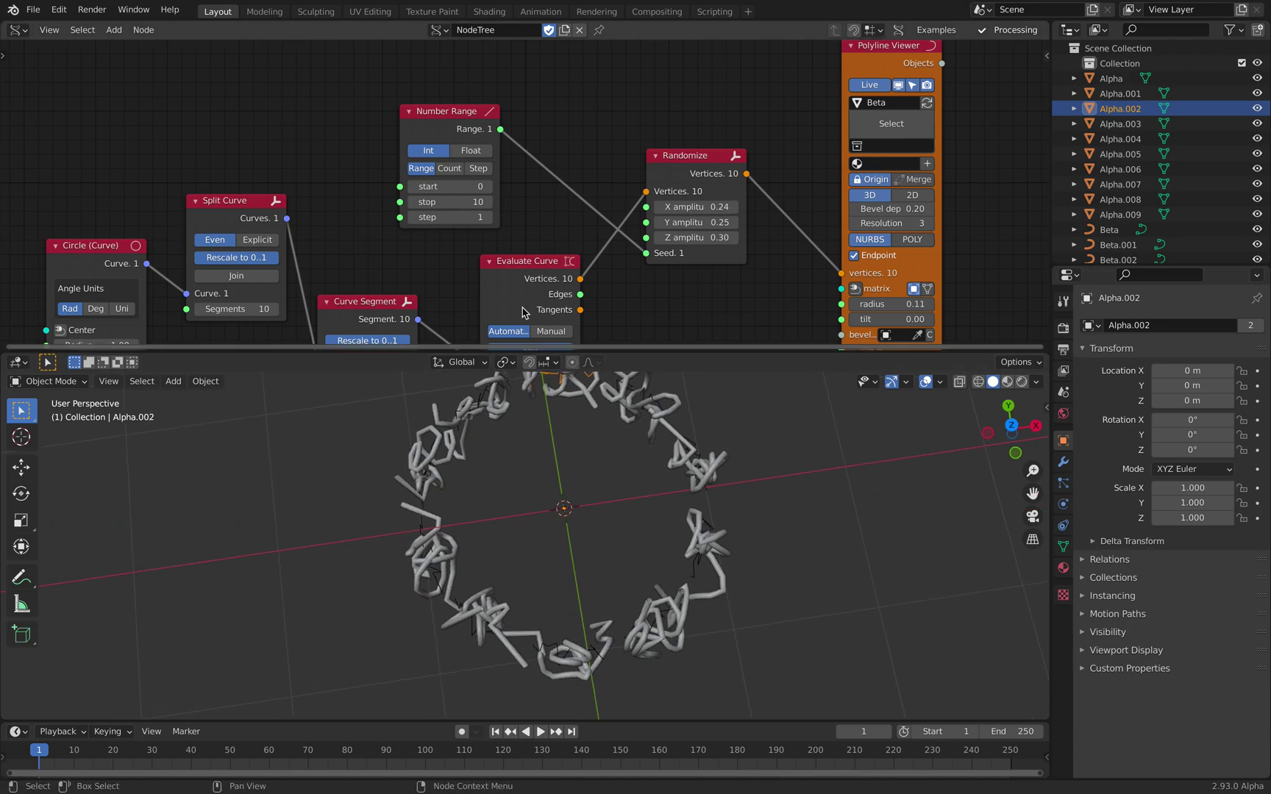
Step: Switch the Number Range node to Step mode and set its count to 7
left_click(453, 173)
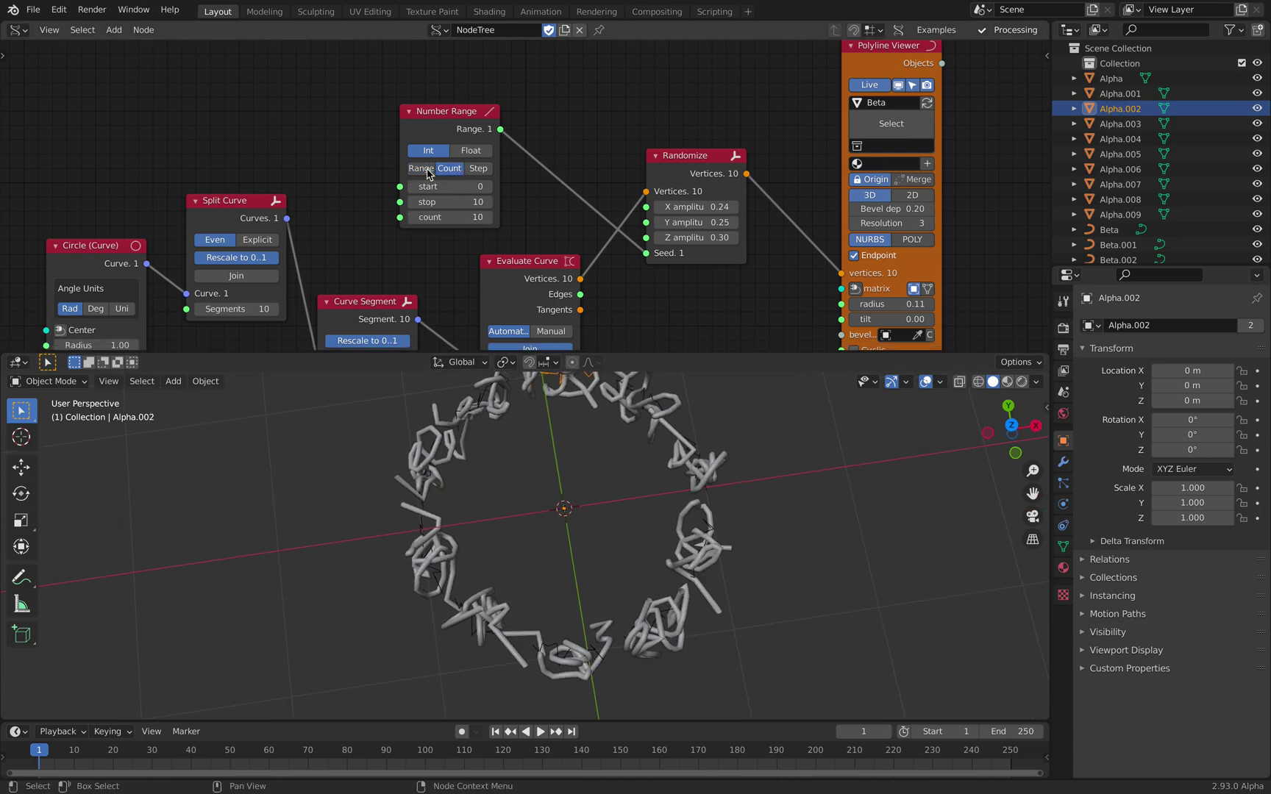
left_click(428, 172)
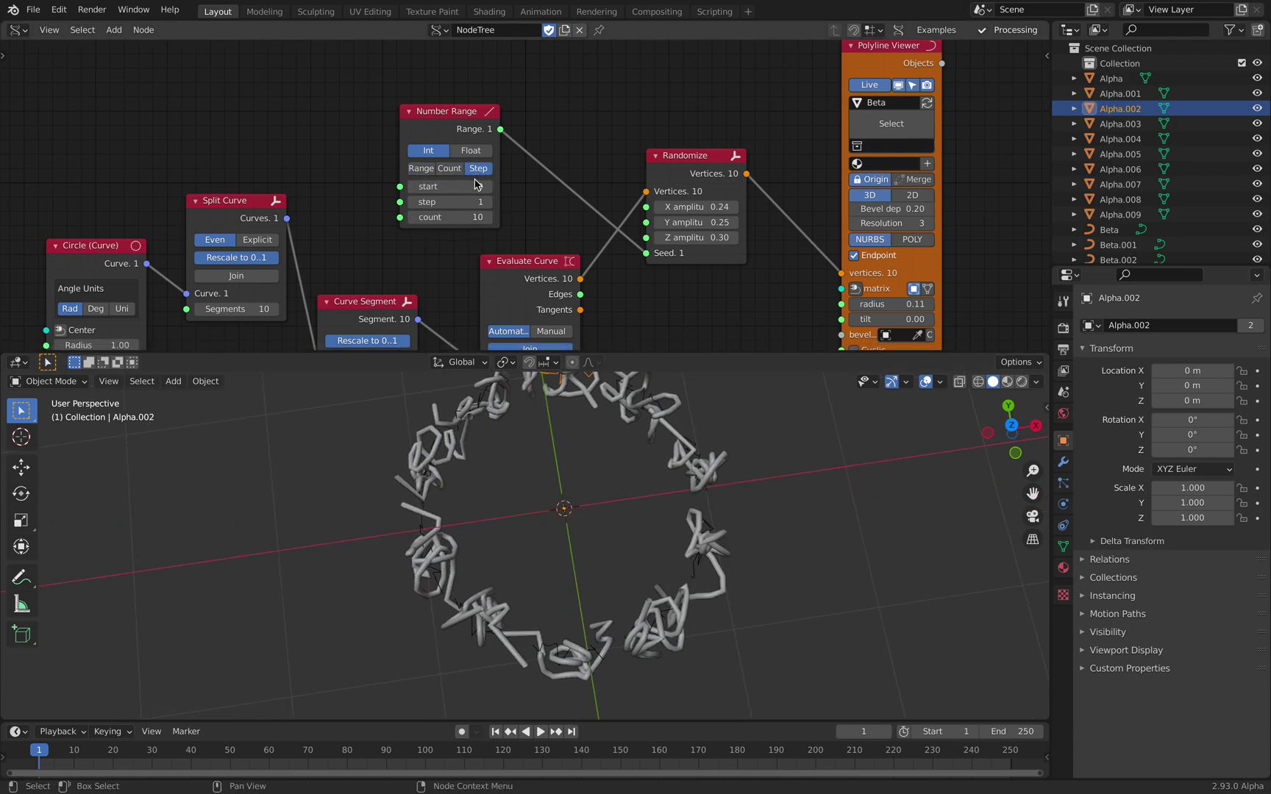
left_click(489, 218)
left_click(489, 219)
left_click(489, 218)
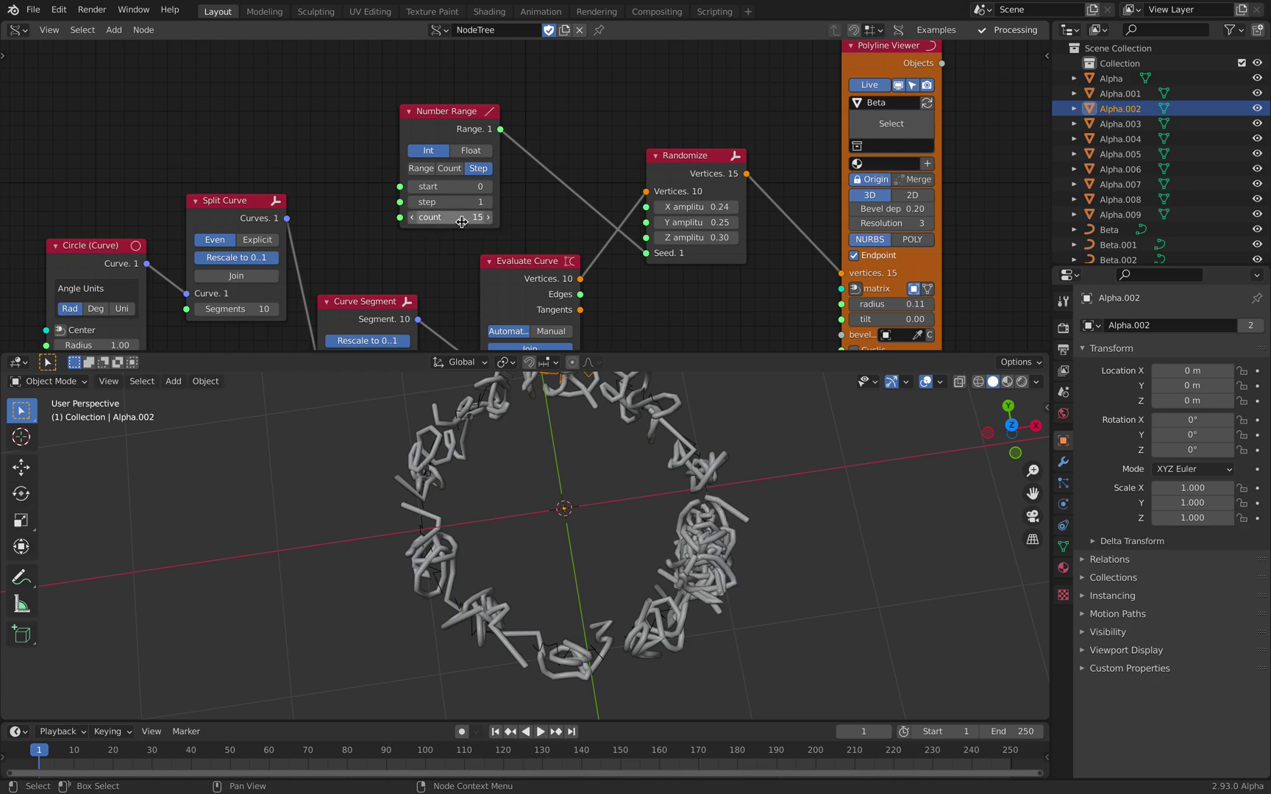
mouse_move(467, 218)
left_mouse_down()
mouse_move(419, 218)
mouse_move(500, 218)
mouse_move(445, 218)
left_mouse_up()
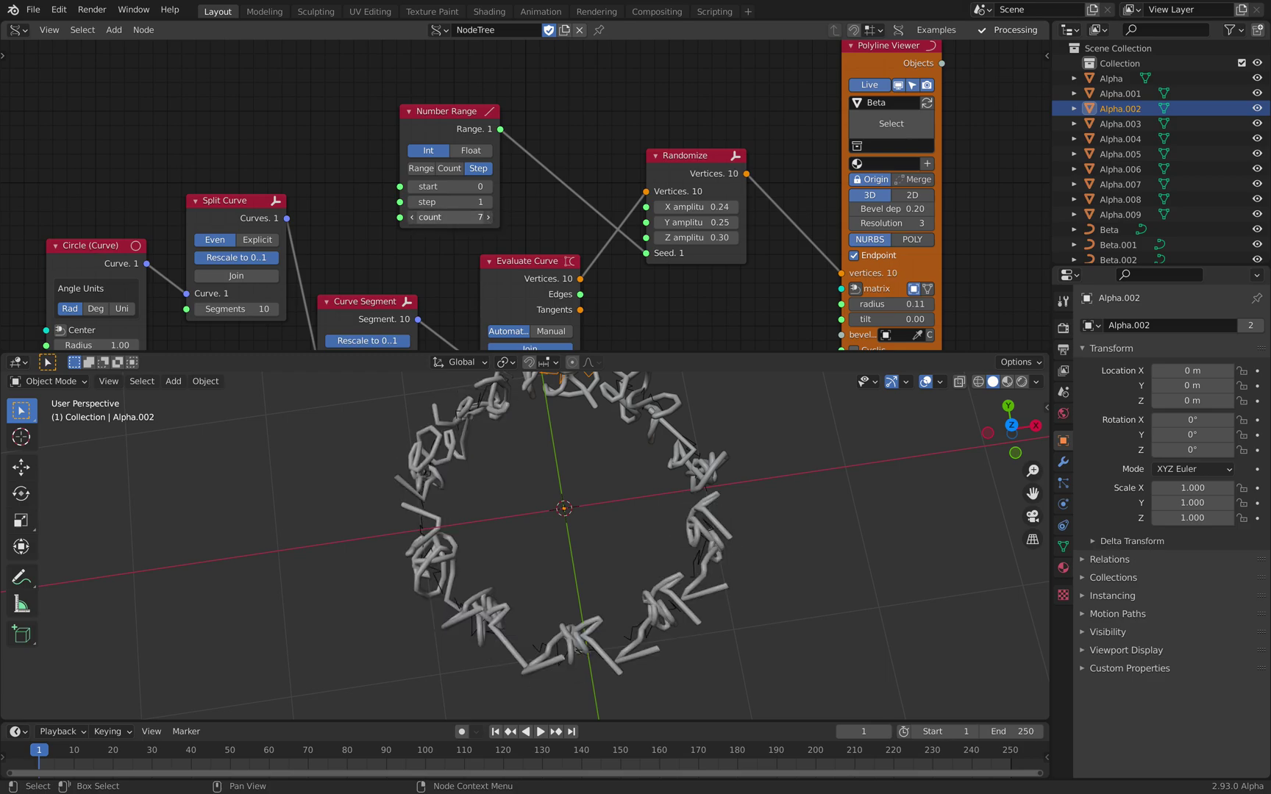
Step: Select the tangled curve at the far side of the ring to inspect it, and clear the selection
scroll(593, 484, "down", 1)
middle_click_drag(592, 484, 478, 562)
left_click(607, 450)
scroll(478, 563, "down", 4)
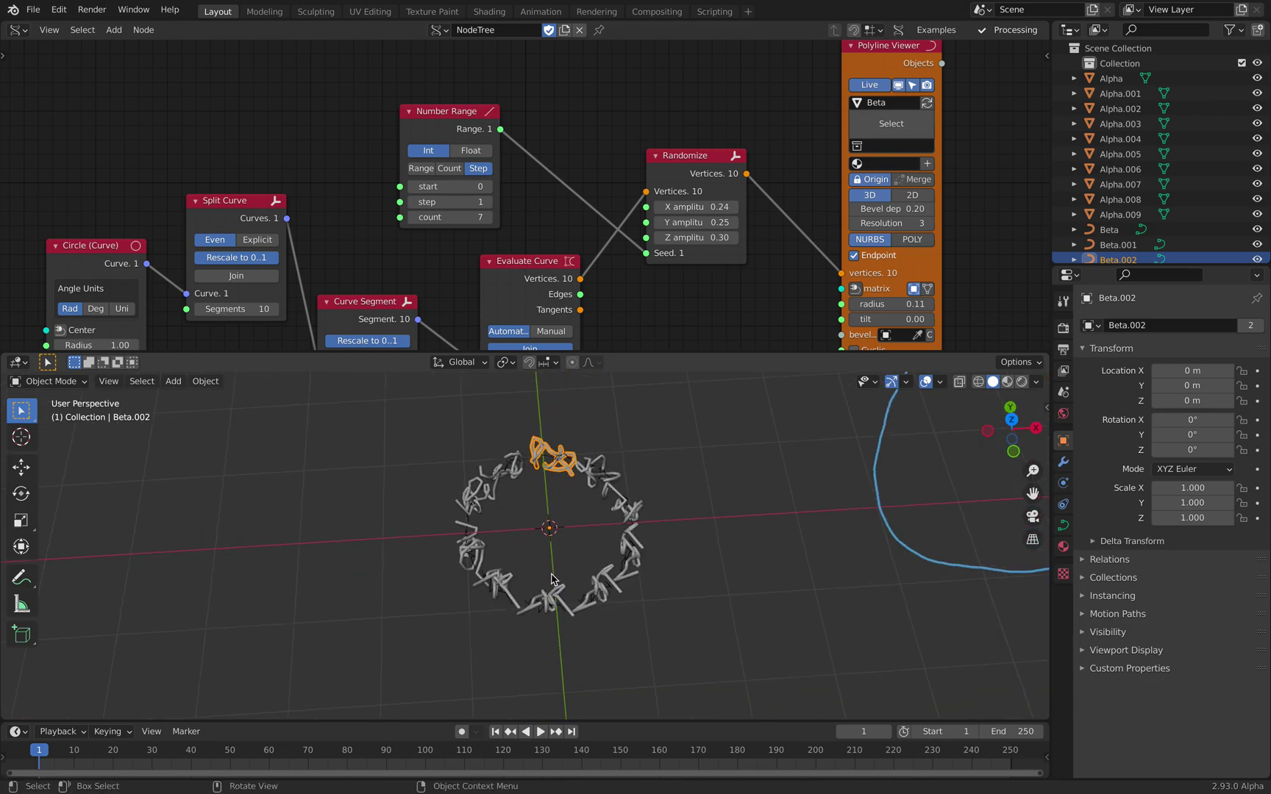
key("a")
key("a")
Step: Tidy the node layout by repositioning the Split Curve, Curve Segment, Evaluate Curve and Polyline Viewer nodes
scroll(435, 187, "down", 5)
middle_click_drag(436, 187, 490, 182)
scroll(490, 183, "up", 1)
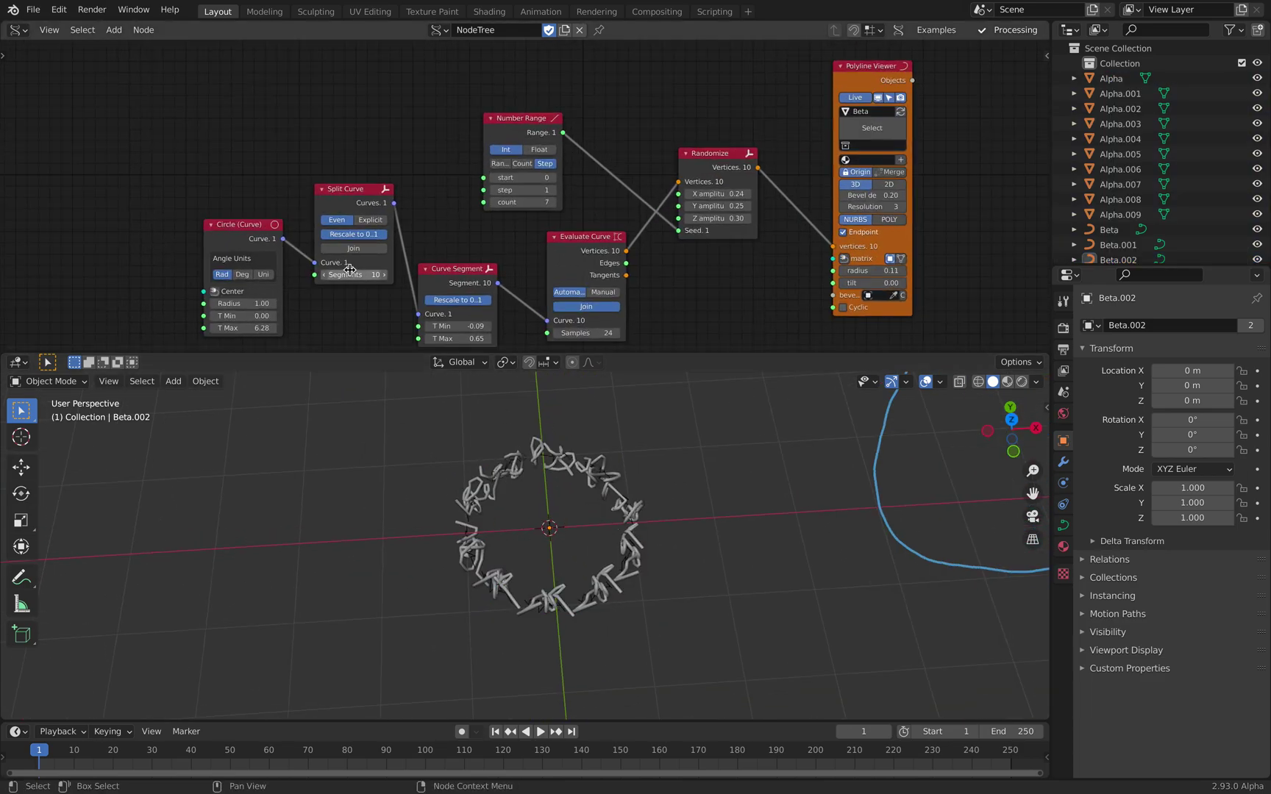
scroll(441, 116, "up", 3)
left_click_drag(440, 115, 370, 97)
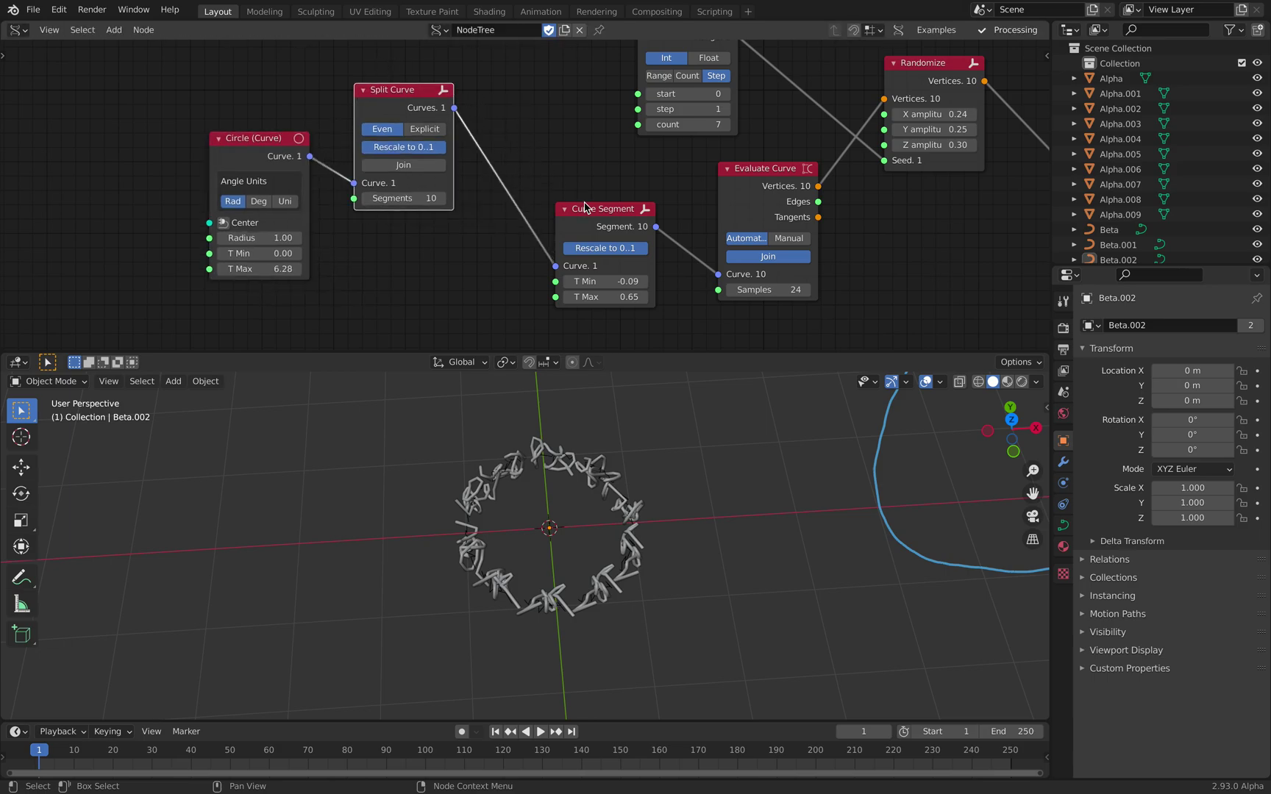
left_click_drag(586, 208, 519, 162)
middle_click_drag(548, 146, 246, 176)
left_click_drag(473, 209, 451, 212)
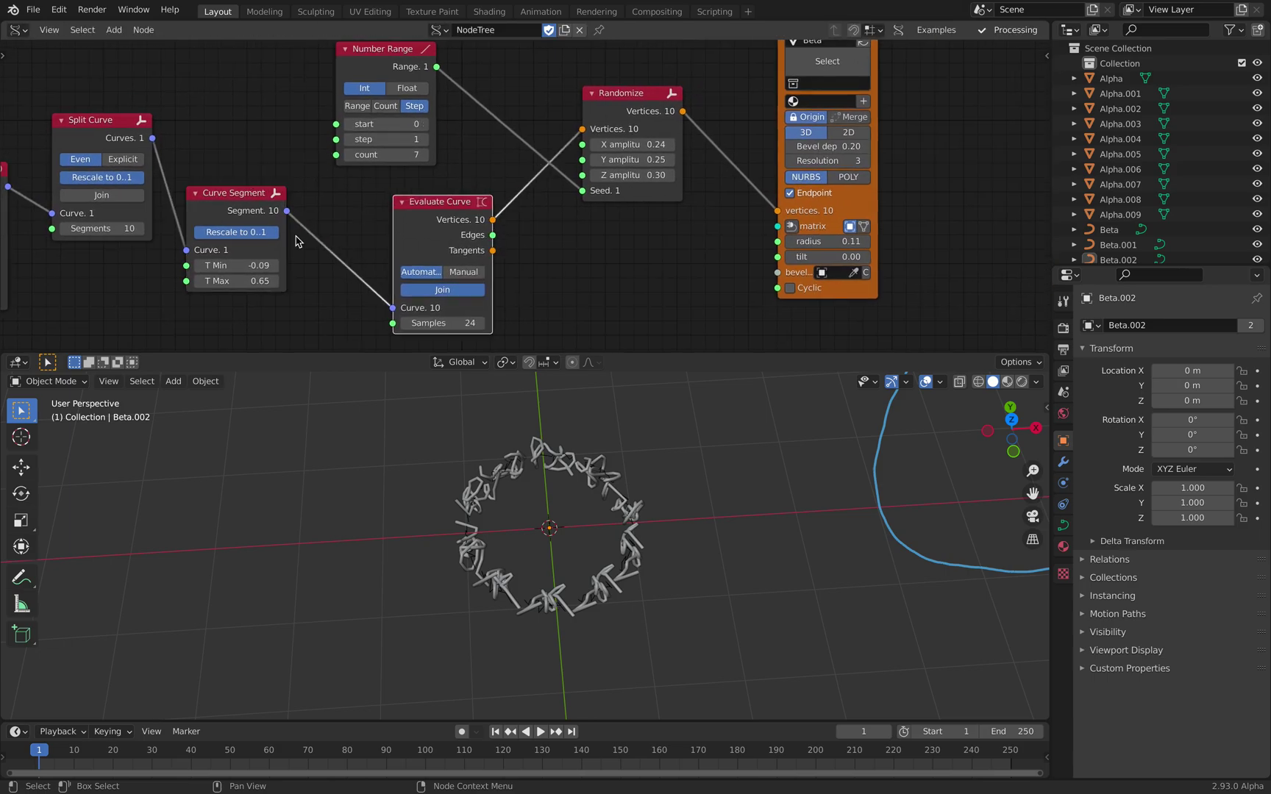
middle_click_drag(555, 506, 558, 530)
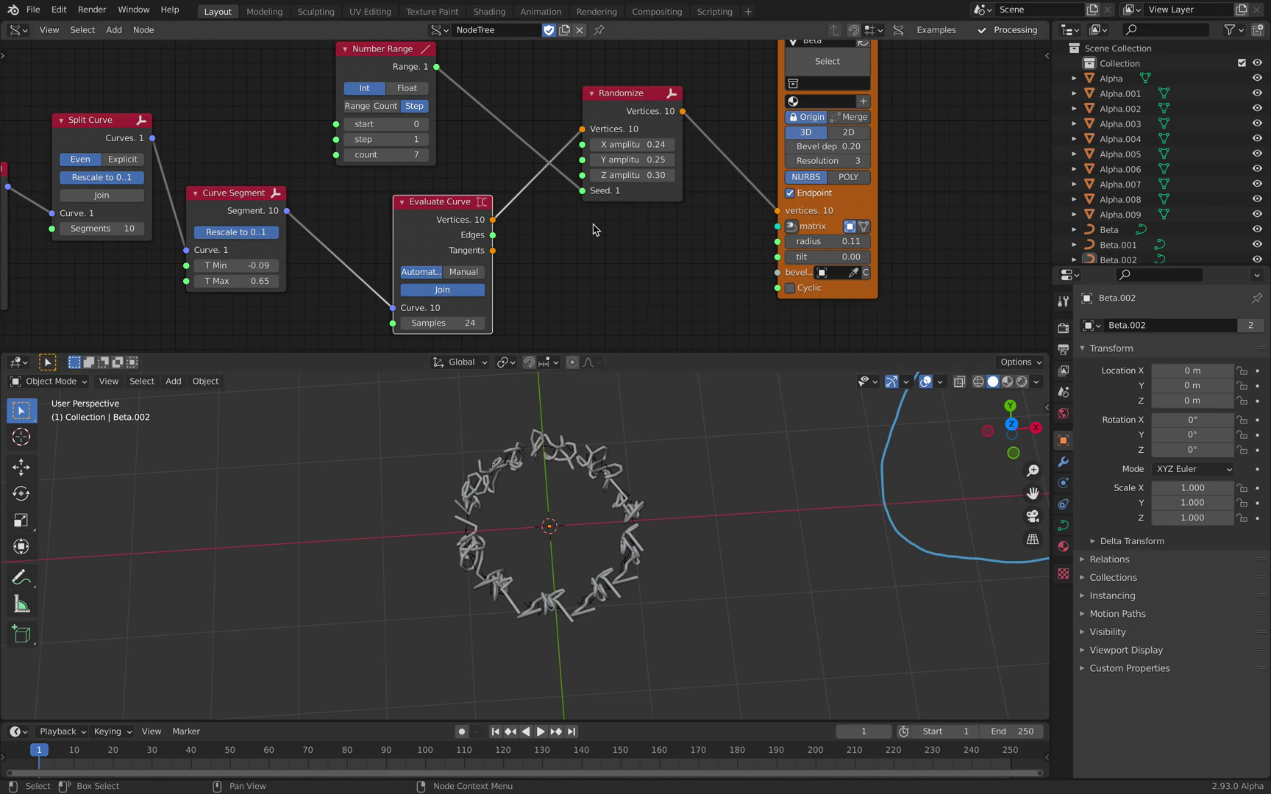
middle_click_drag(544, 220, 517, 276)
middle_click_drag(532, 175, 383, 211)
left_click_drag(649, 75, 635, 70)
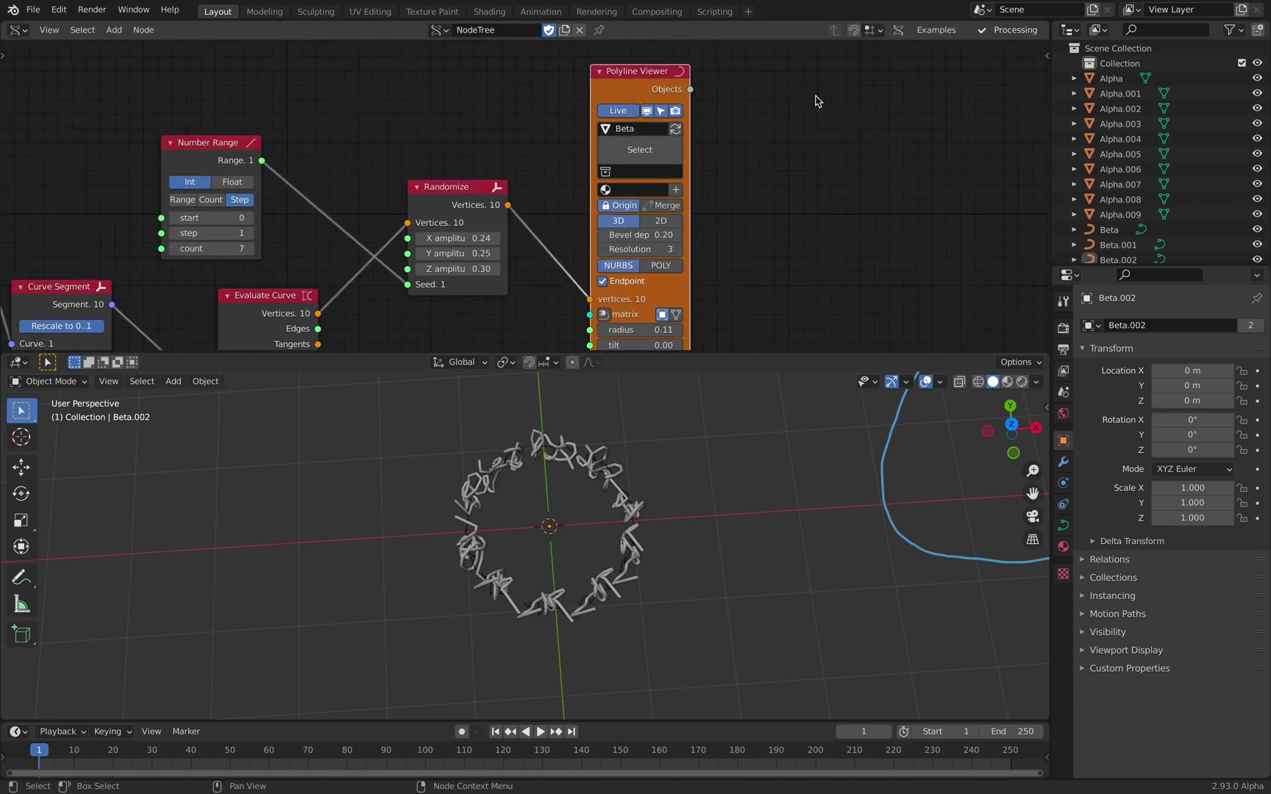
Step: Check the generated curves as separate objects by selecting Beta.002 and Beta.006 in the scene hierarchy, and clear the selection
scroll(1114, 213, "down", 3)
left_click(1117, 184)
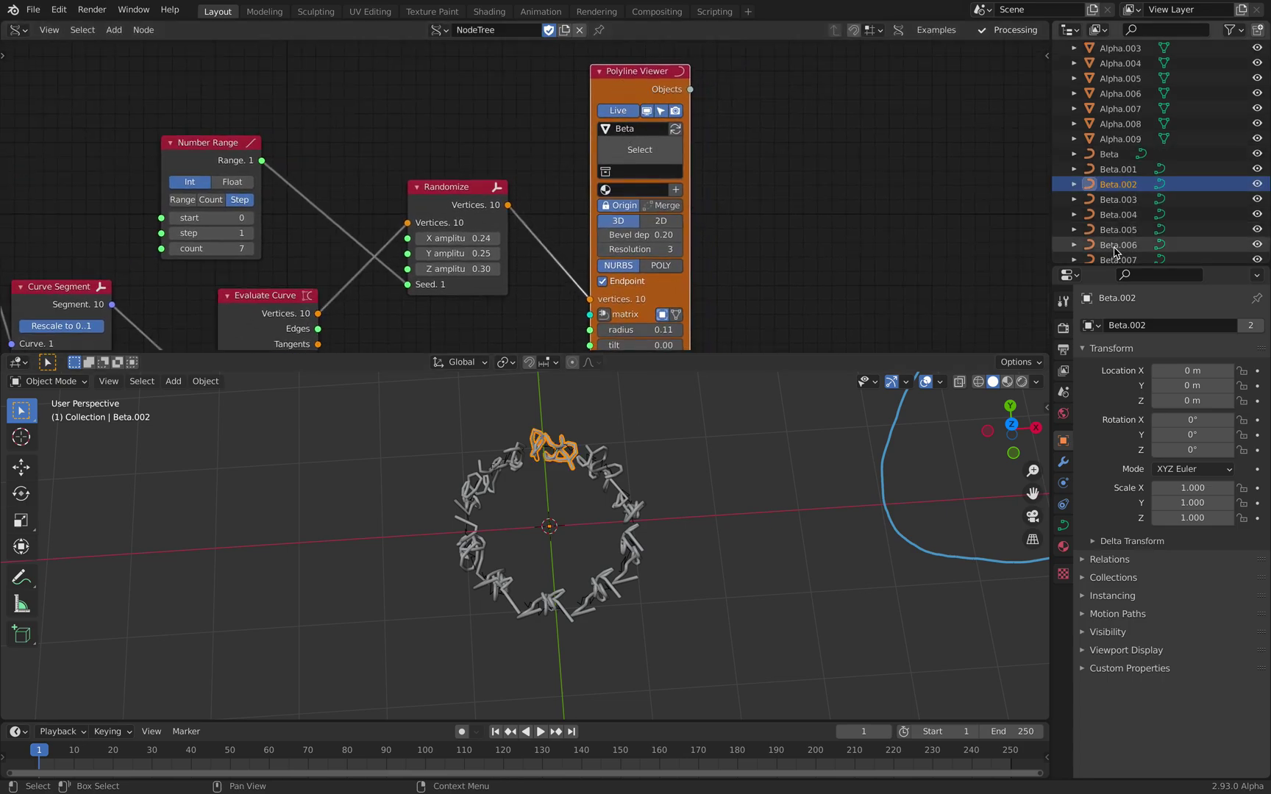
left_click(1114, 249)
scroll(1115, 249, "down", 2)
scroll(789, 503, "down", 5)
middle_click_drag(789, 503, 760, 451)
scroll(799, 499, "up", 7)
left_click(799, 504)
Step: Save the file to the Desktop as circle_curve_001.blend
left_click(33, 10)
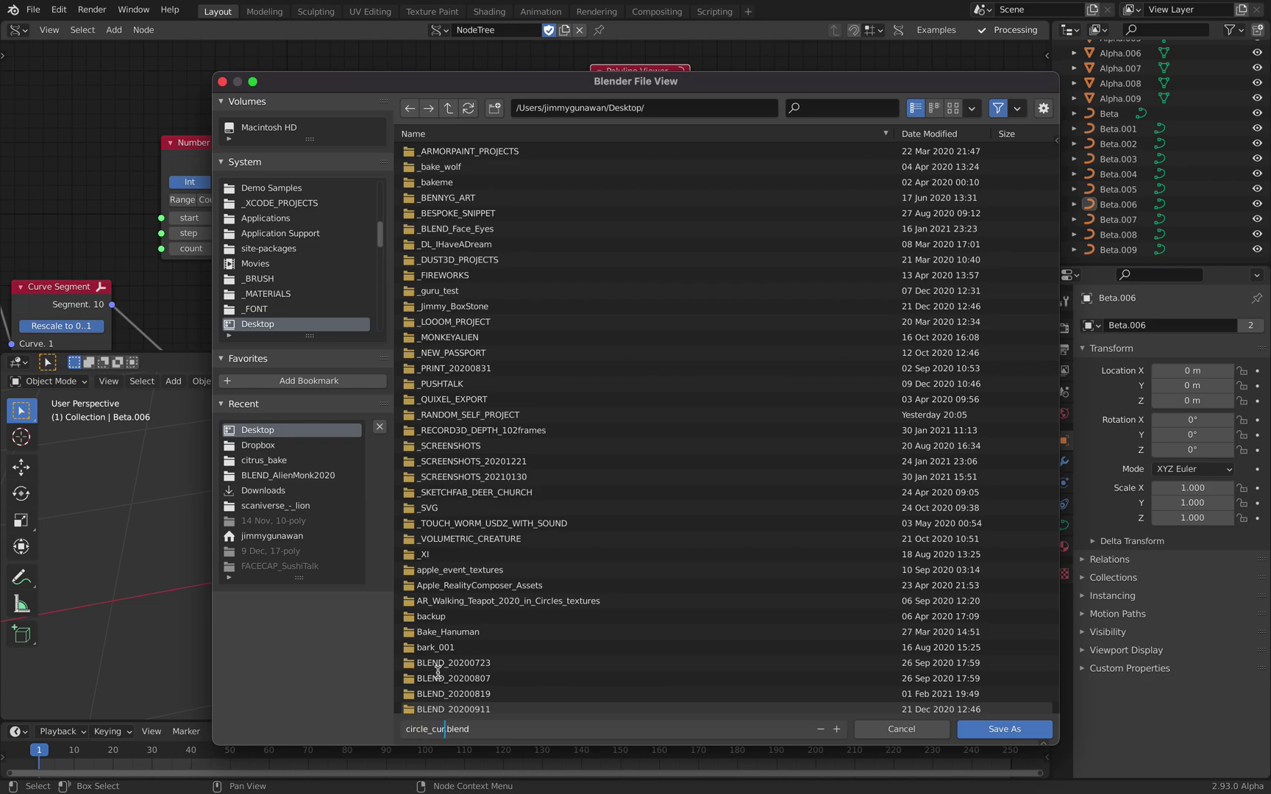
type("001")
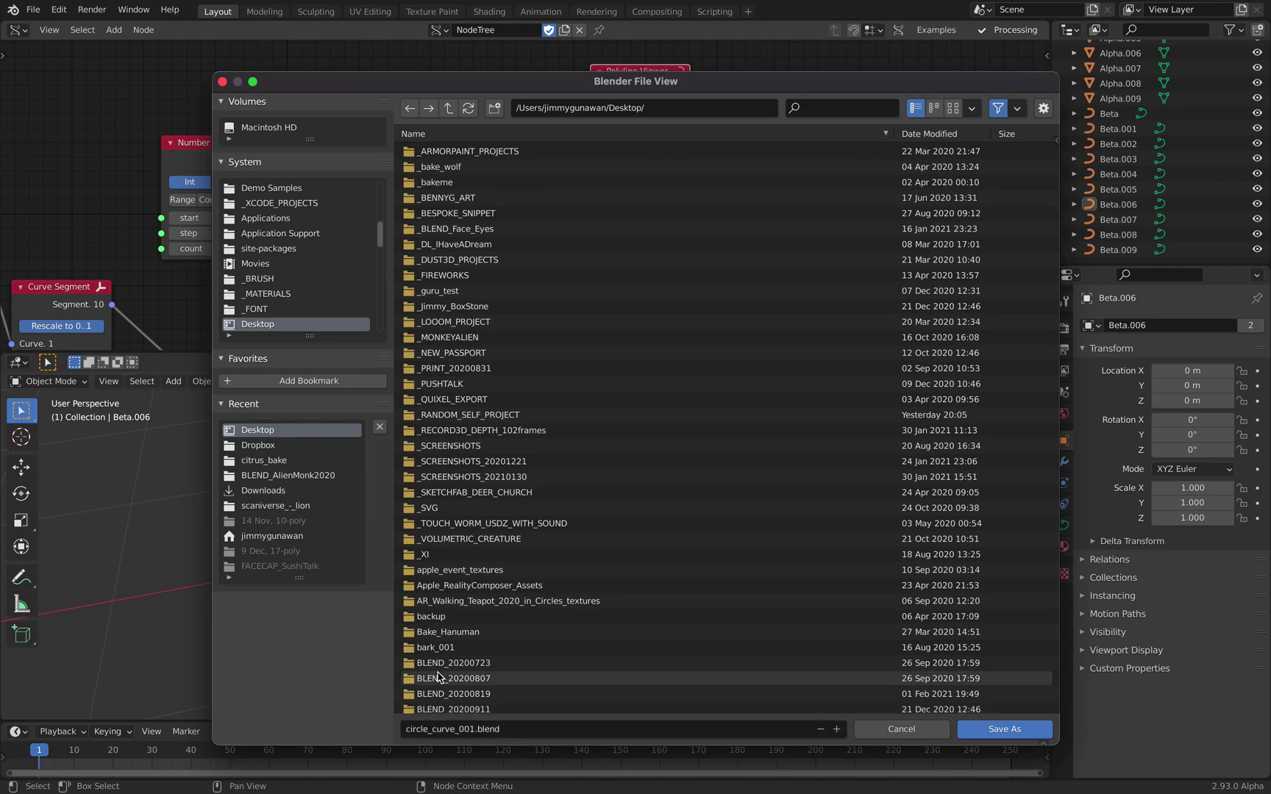
left_click(1005, 729)
scroll(545, 270, "down", 5)
middle_click_drag(545, 269, 693, 254)
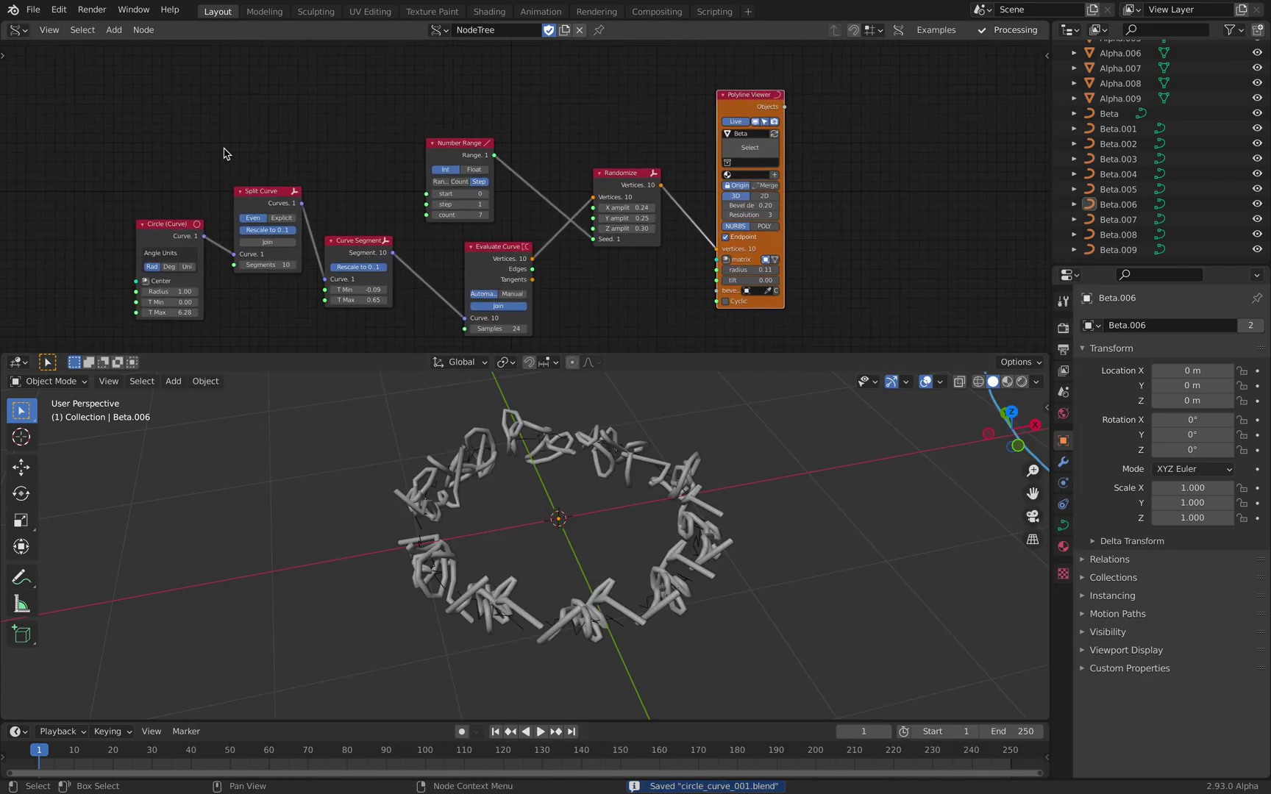
Step: Open the recent file curve_segment_002.blend and examine the CurveCircle node tree from Circle through Solidify
left_click(33, 11)
mouse_move(70, 57)
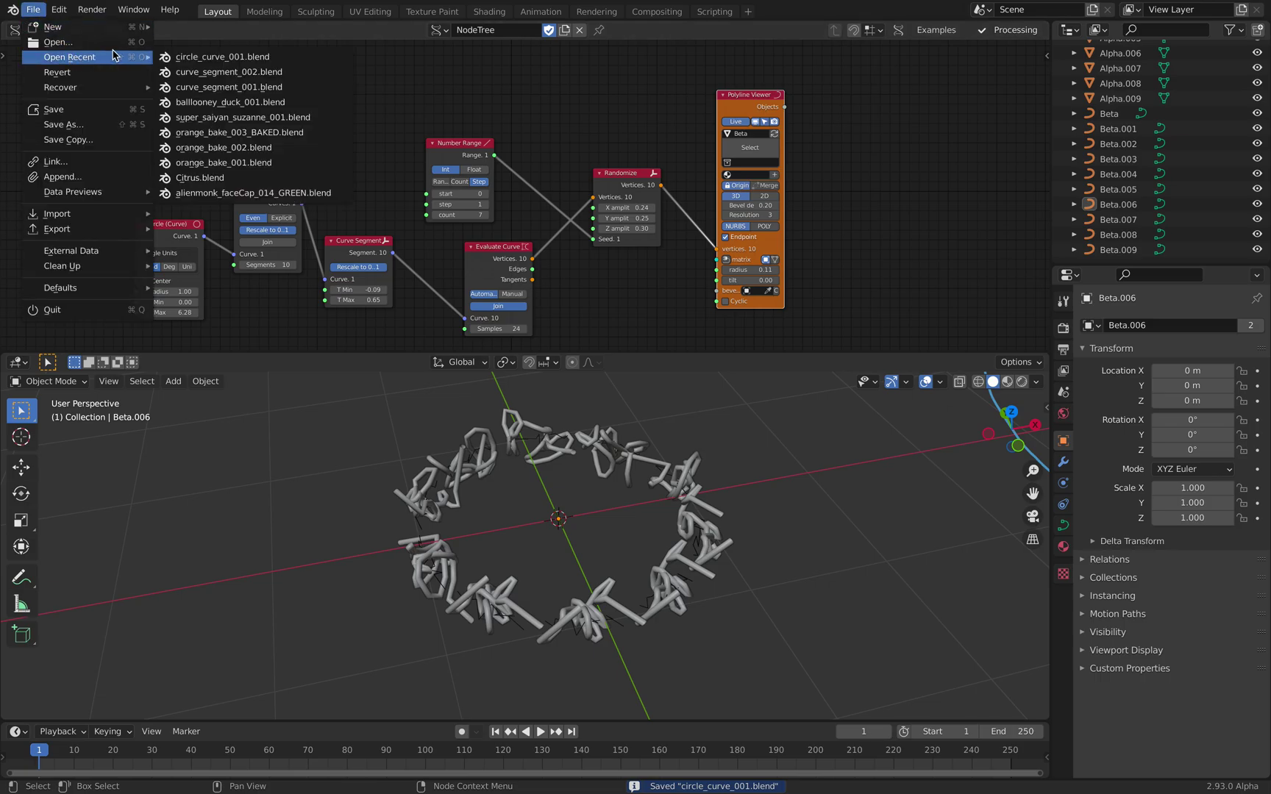
left_click(187, 72)
middle_click_drag(567, 543, 567, 534)
scroll(456, 294, "down", 6)
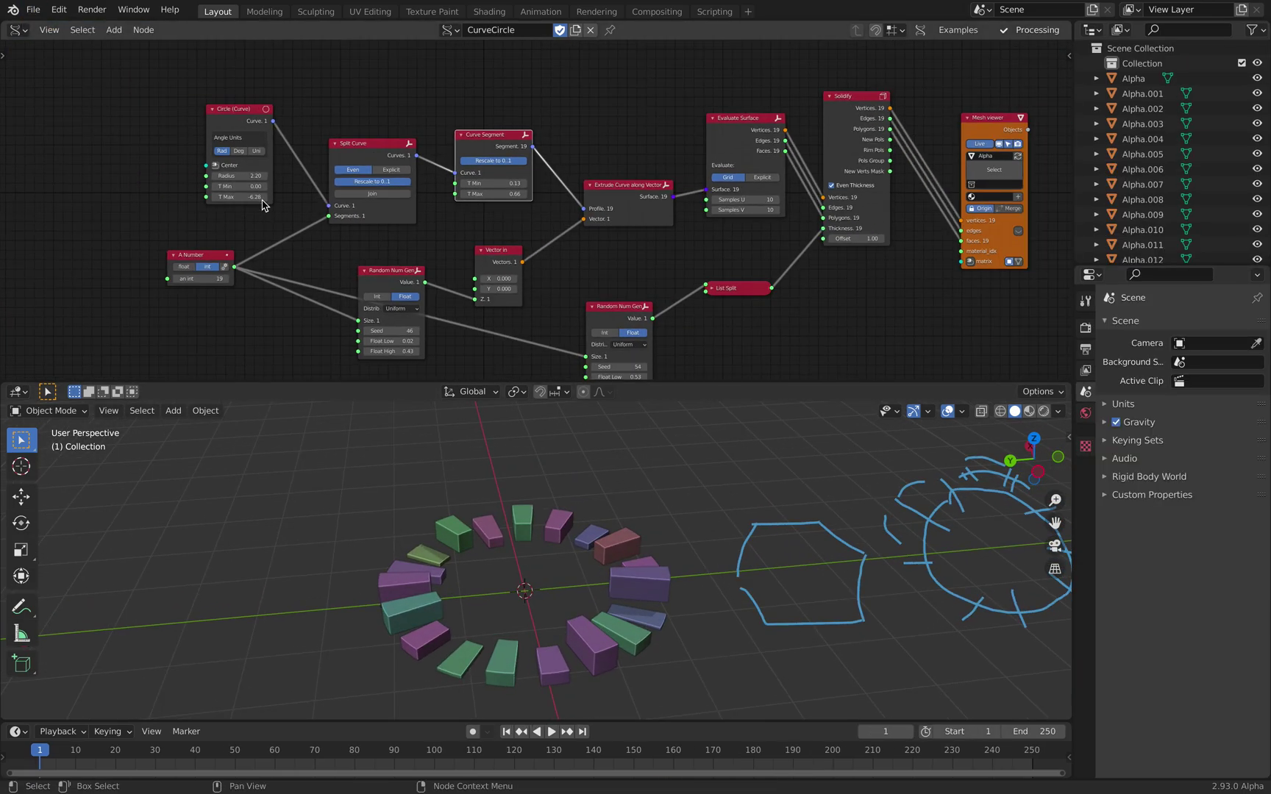
middle_click_drag(264, 204, 353, 195)
scroll(289, 120, "up", 3)
middle_click_drag(373, 147, 213, 127)
scroll(185, 120, "up", 1)
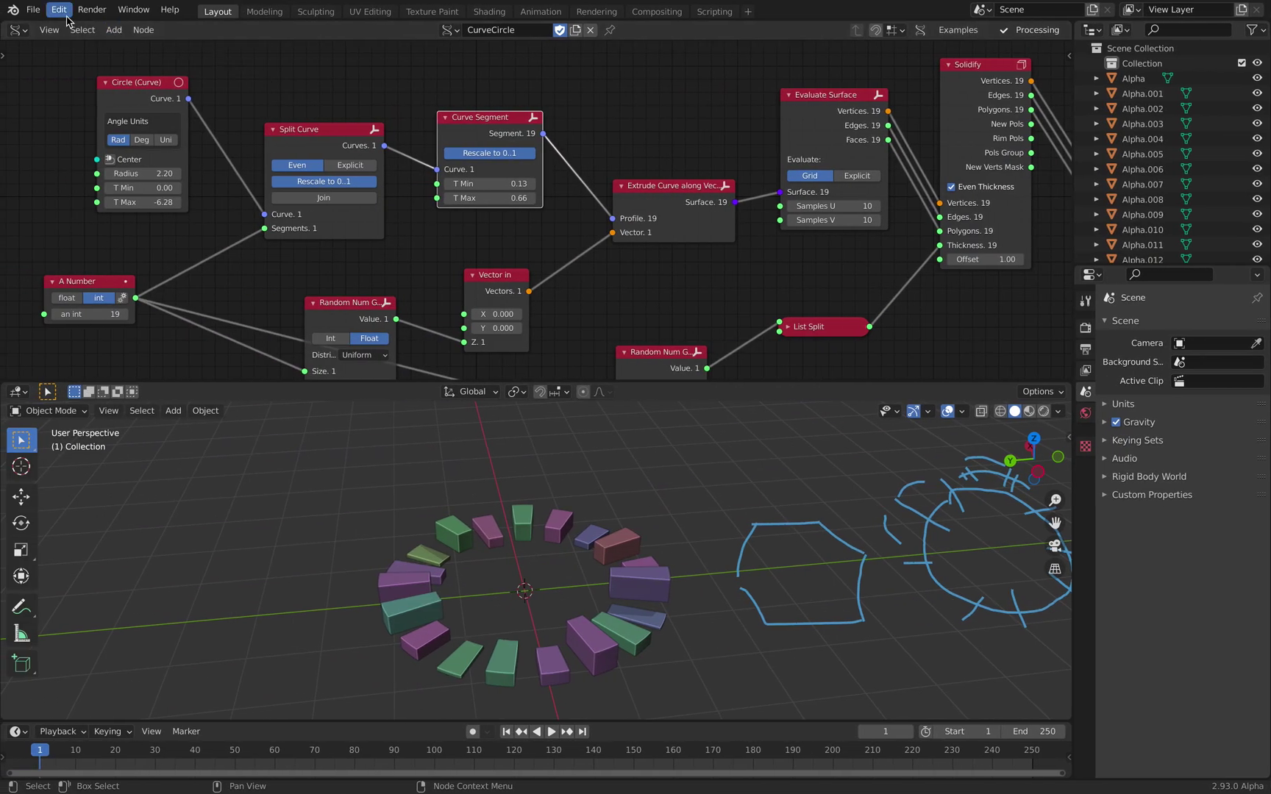
Step: Search the add-ons in the preferences for "sver" to find Sverchok
left_click(59, 9)
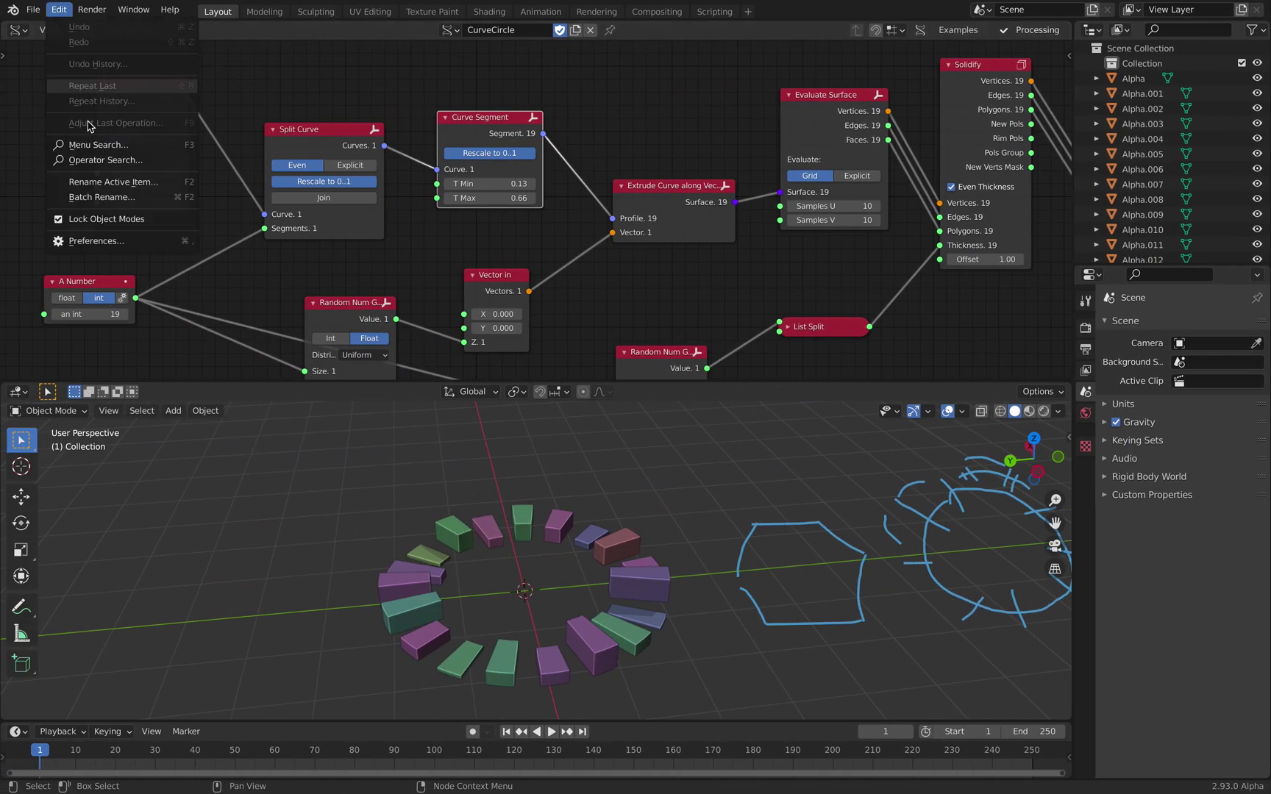
left_click(122, 241)
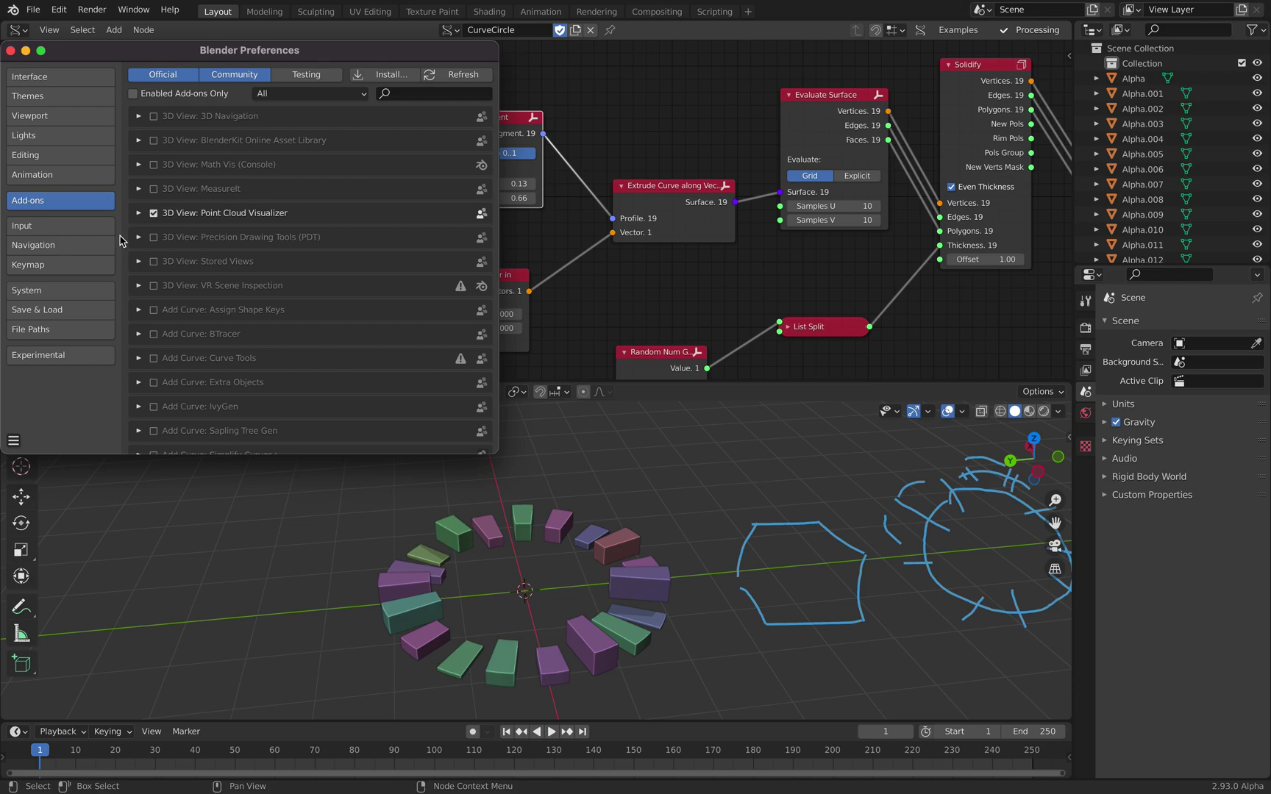
left_click(425, 93)
type("sver")
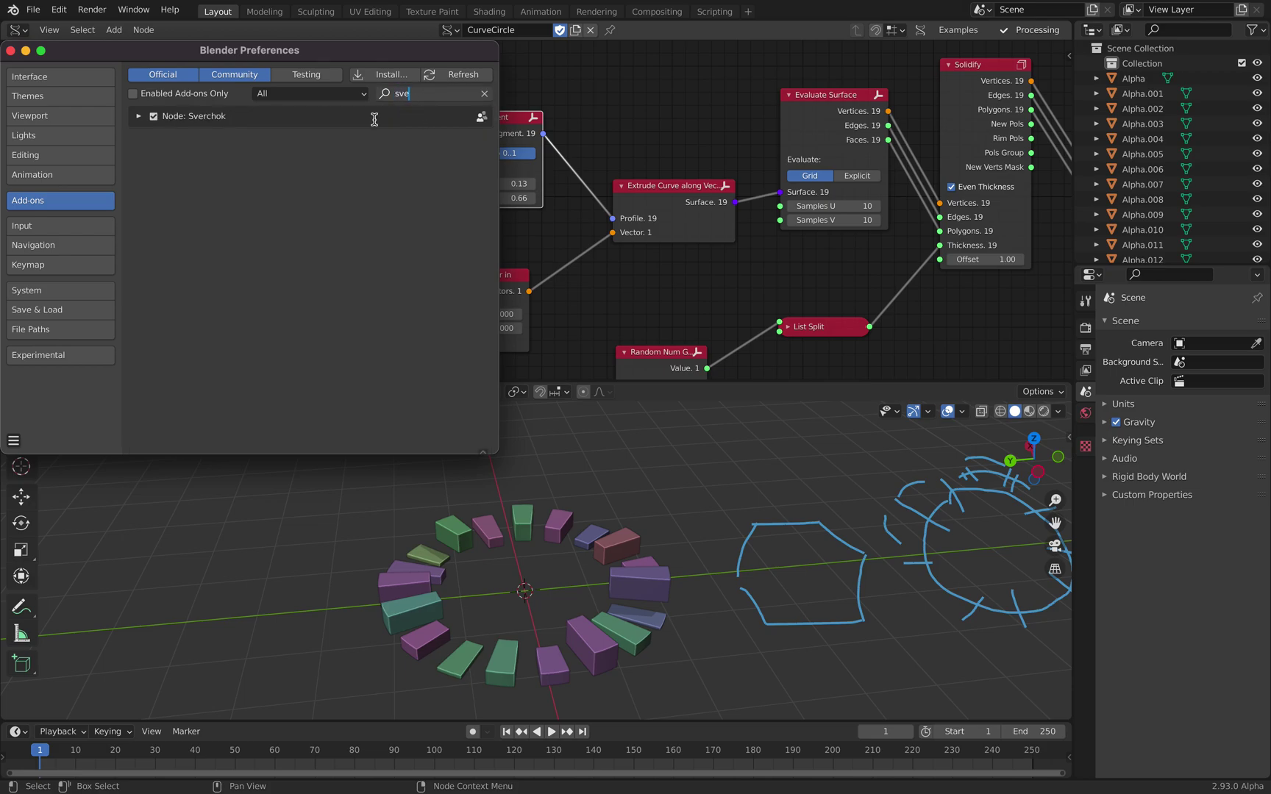
Step: Review the Sverchok add-on's details and Extra Nodes dependencies in an enlarged preferences window, and close the preferences
left_click(139, 116)
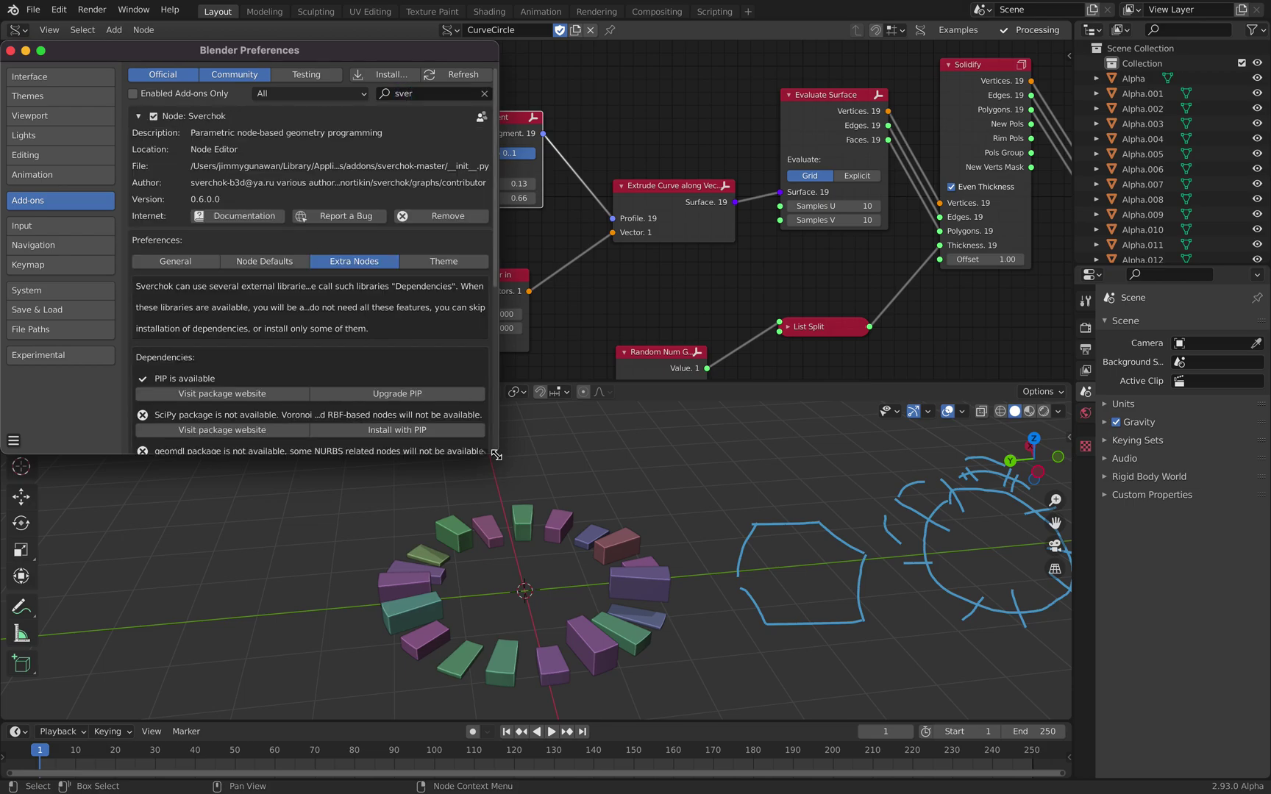
left_click_drag(496, 455, 841, 683)
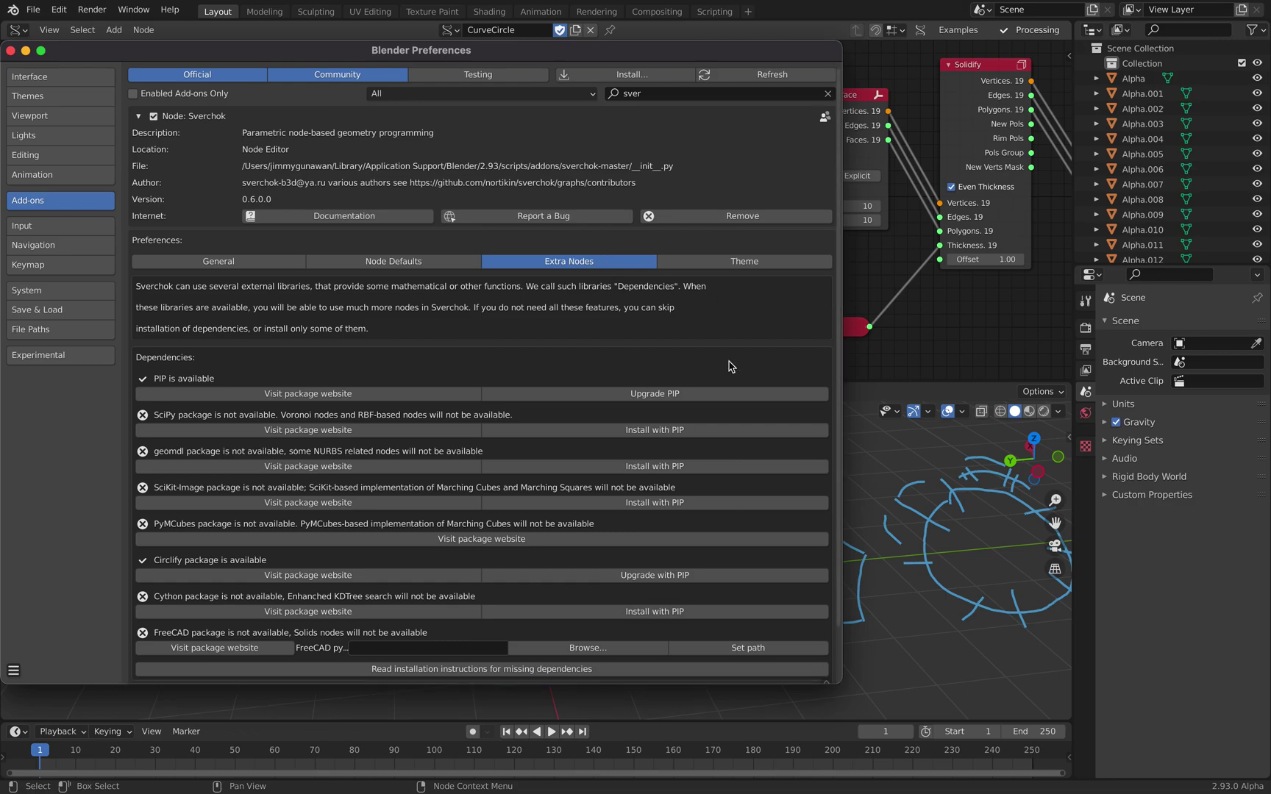
scroll(489, 529, "down", 2)
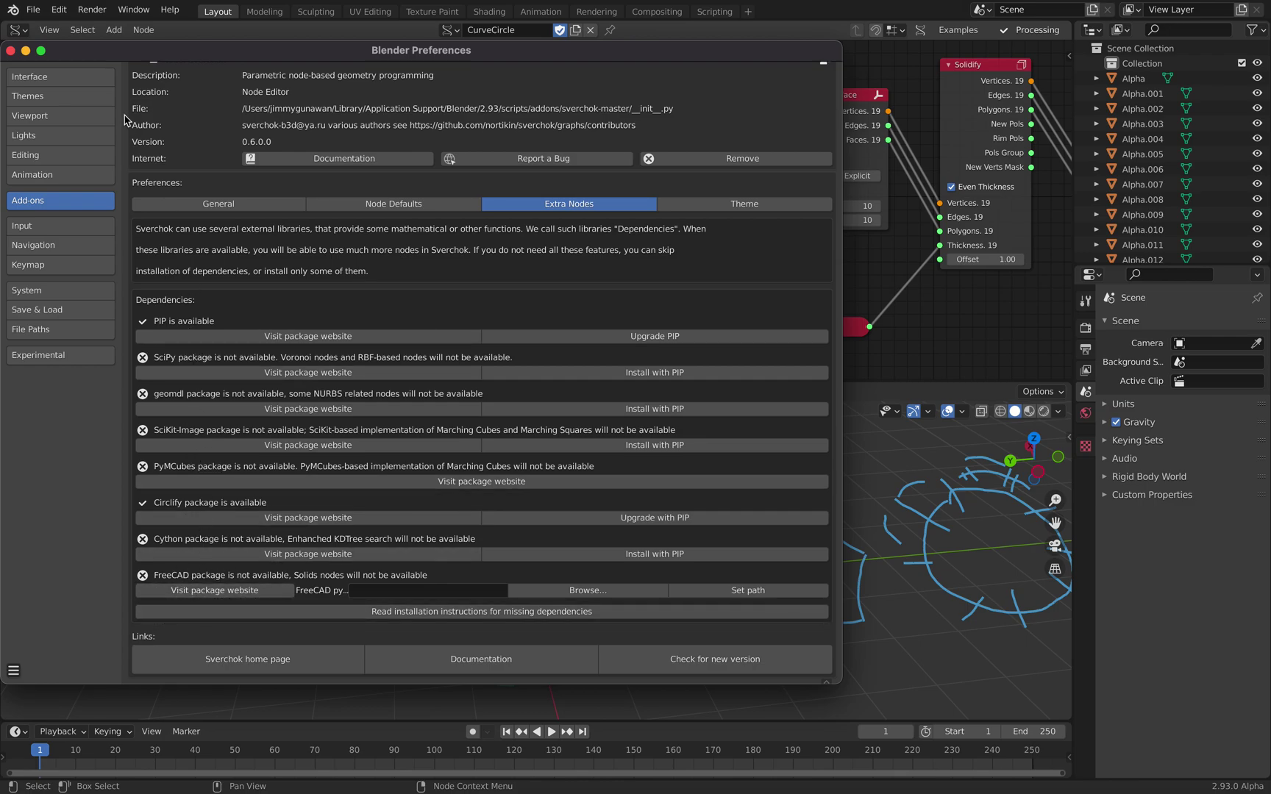
left_click(11, 51)
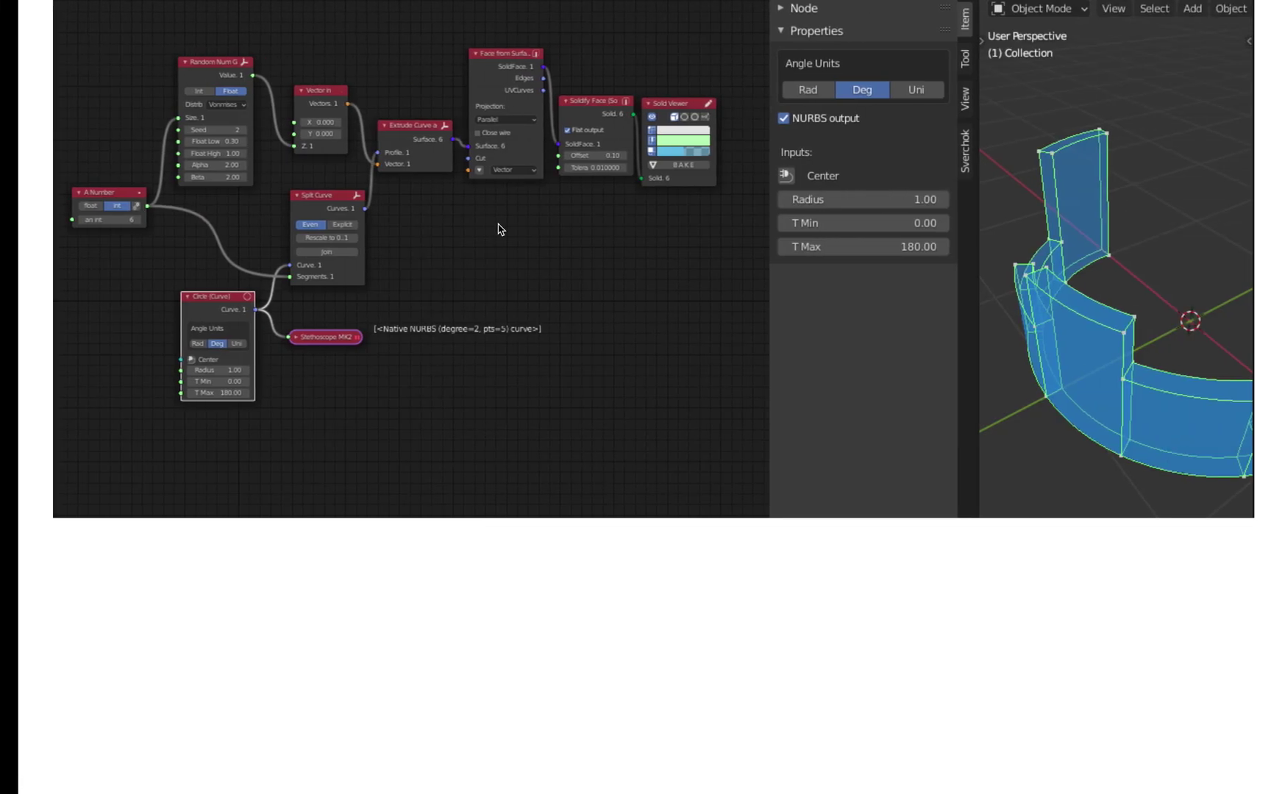
Step: Shift the Split Curve node slightly away from Curve Segment, and widen the Circle node while giving it more room in the CurveCircle tree
mouse_move(545, 4)
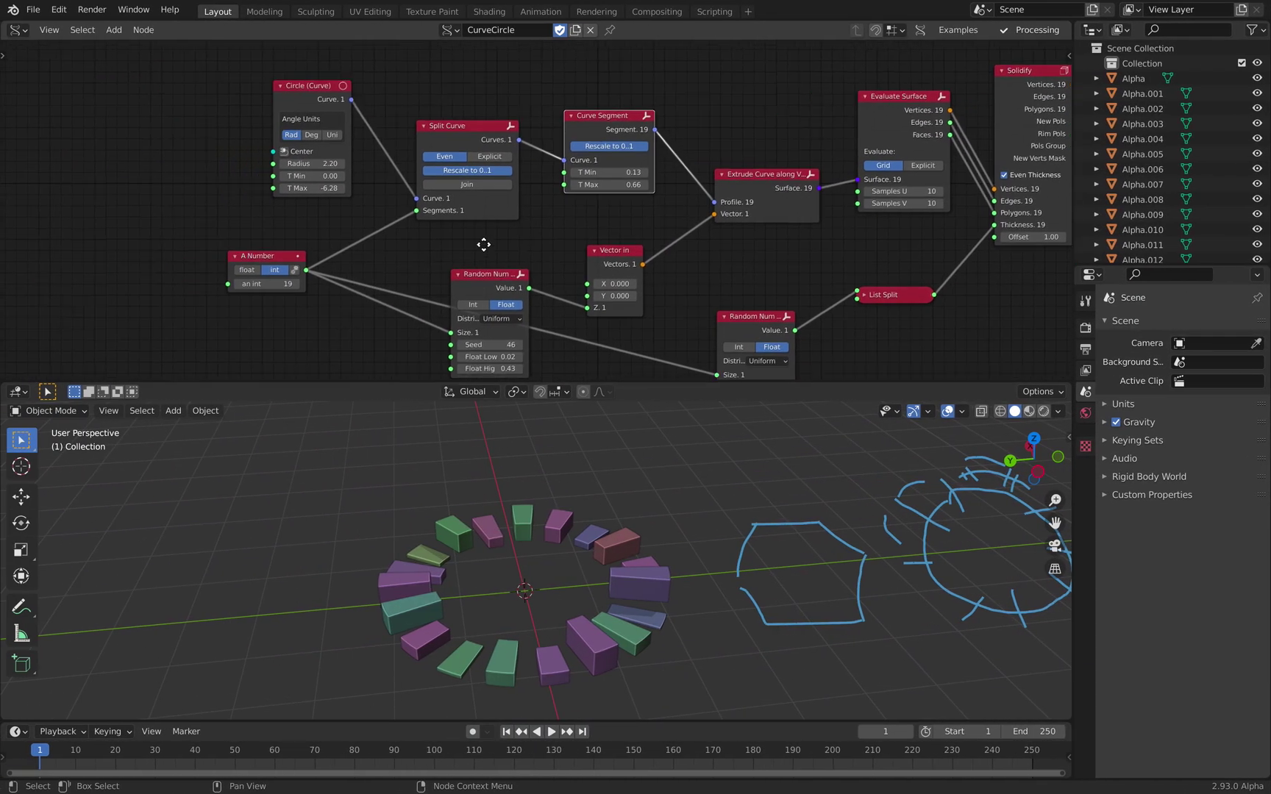
left_click_drag(514, 108, 502, 111)
left_click_drag(285, 91, 200, 92)
scroll(486, 198, "down", 3)
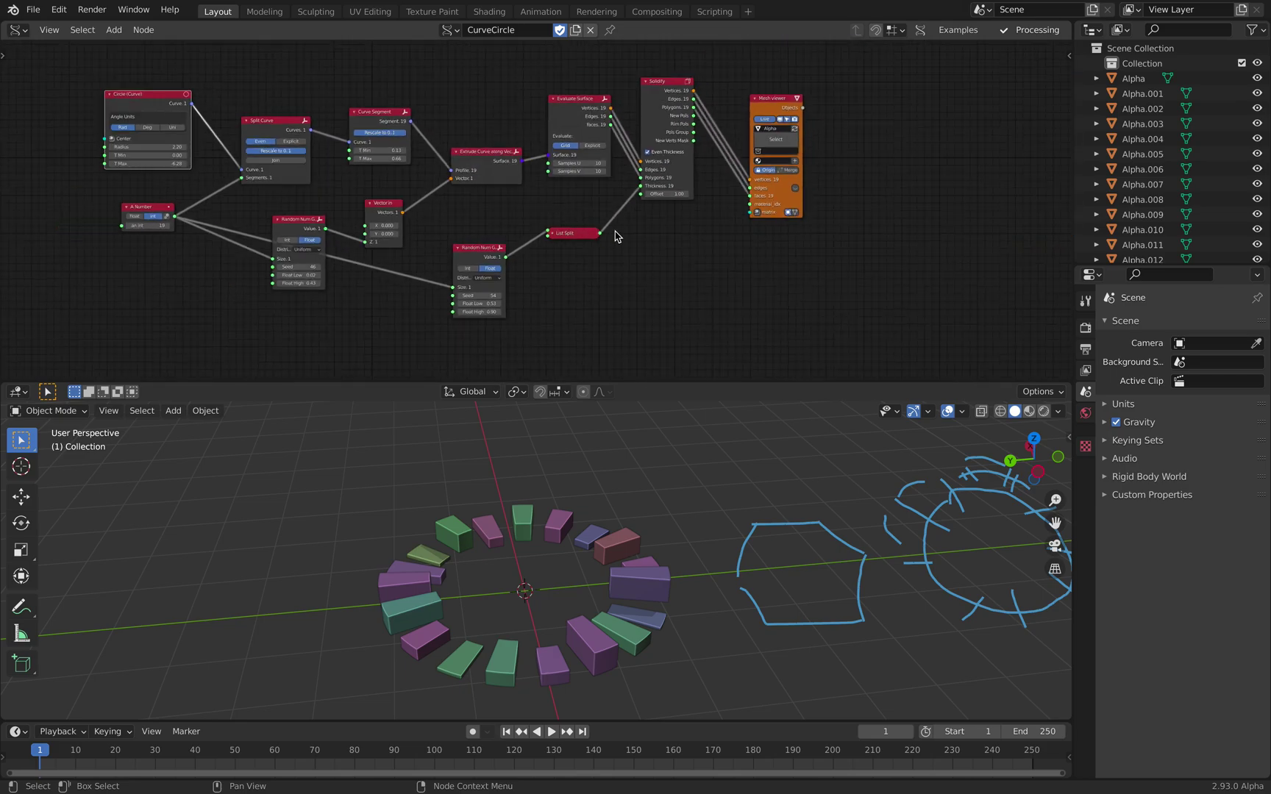